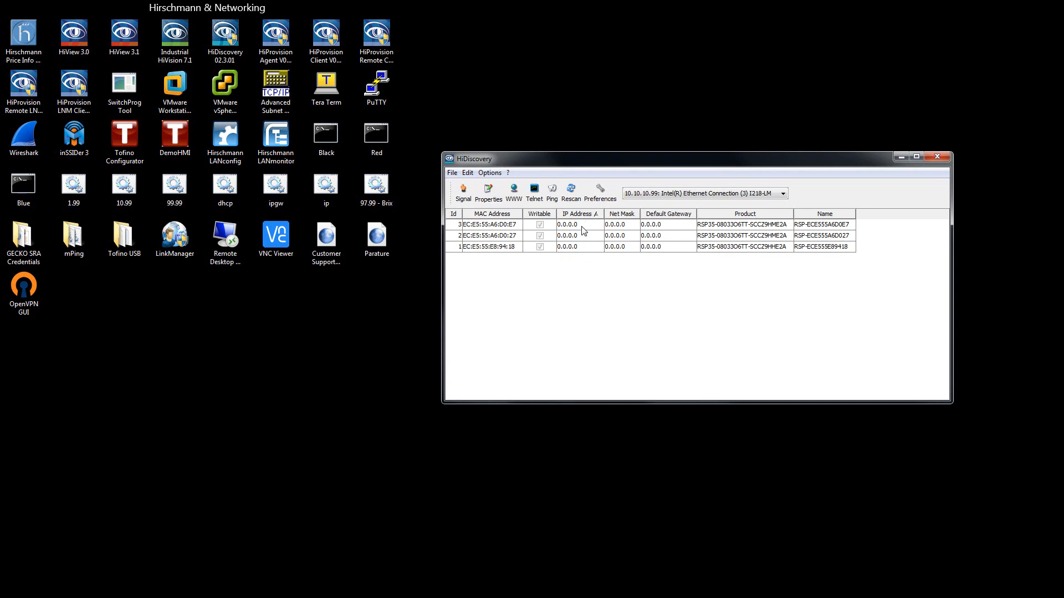
- Flash switch EC:E5:55:A6:D0:E7, then name it First at 10.10.10.2 with mask 255.255.255.0
{"action": "left_click", "coordinate": [583, 228]}
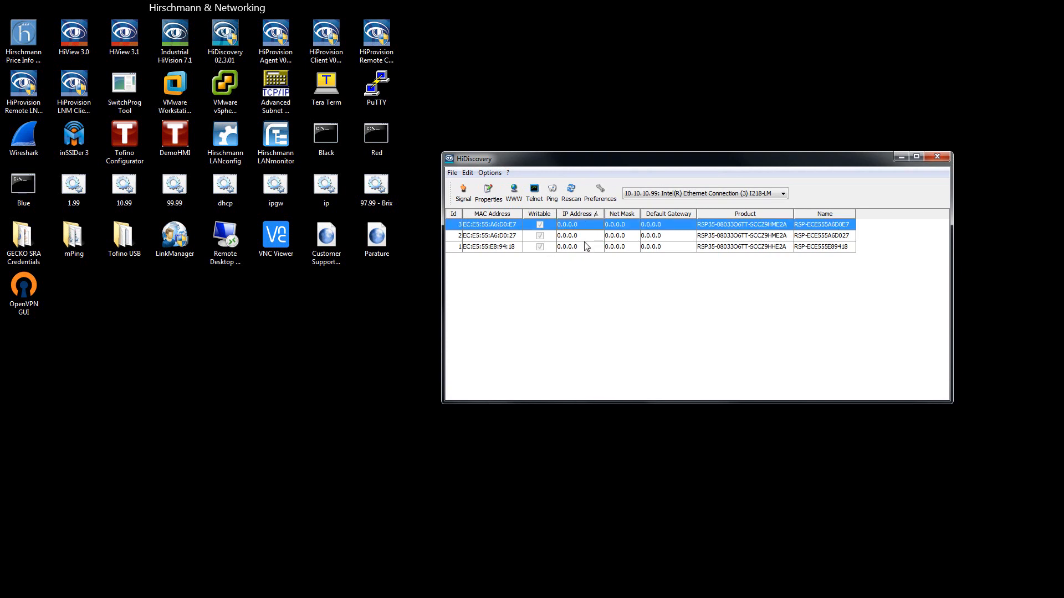
{"action": "left_click", "coordinate": [463, 198]}
{"action": "double_click", "coordinate": [508, 225]}
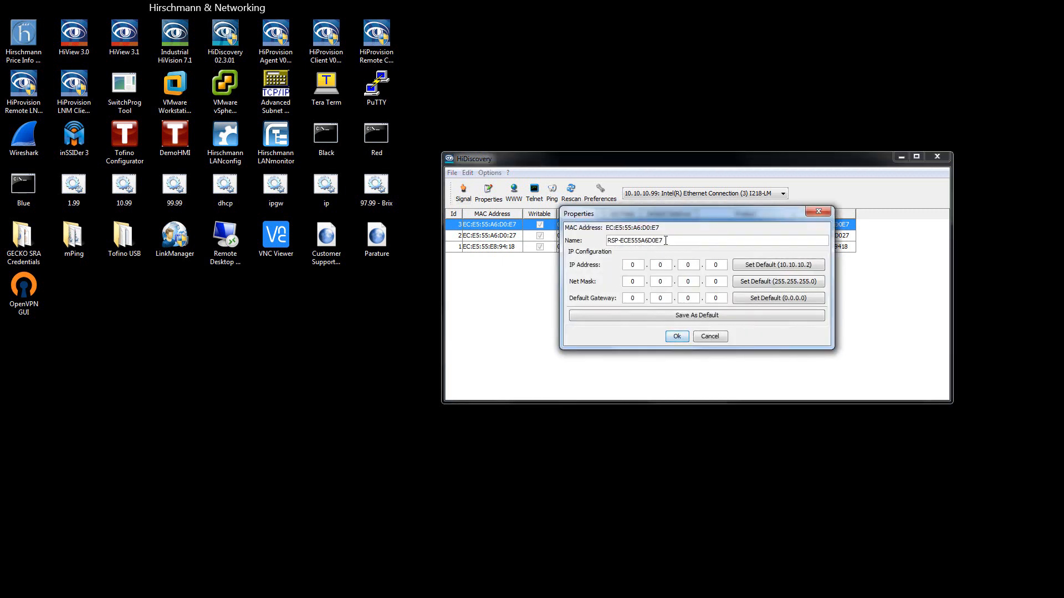
{"action": "left_click_drag", "start_coordinate": [666, 240], "coordinate": [532, 225]}
{"action": "type", "text": "First"}
{"action": "left_click", "coordinate": [774, 268]}
{"action": "left_click", "coordinate": [766, 285]}
{"action": "left_click", "coordinate": [677, 336]}
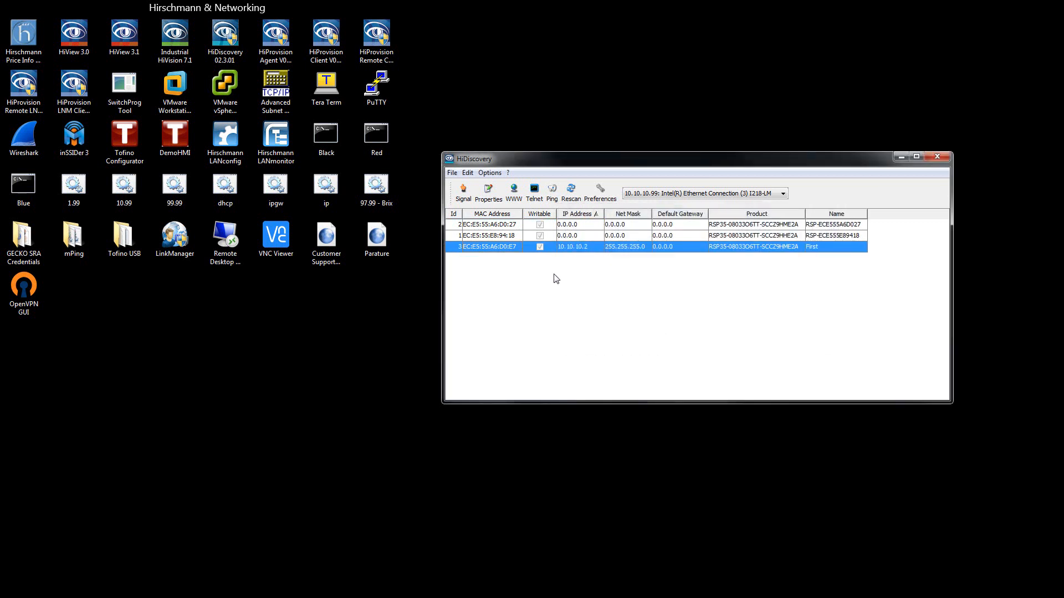
- Flash switch EC:E5:55:E8:94:18, then name it Middle at 10.10.10.3 with mask 255.255.255.0
{"action": "left_click", "coordinate": [577, 237]}
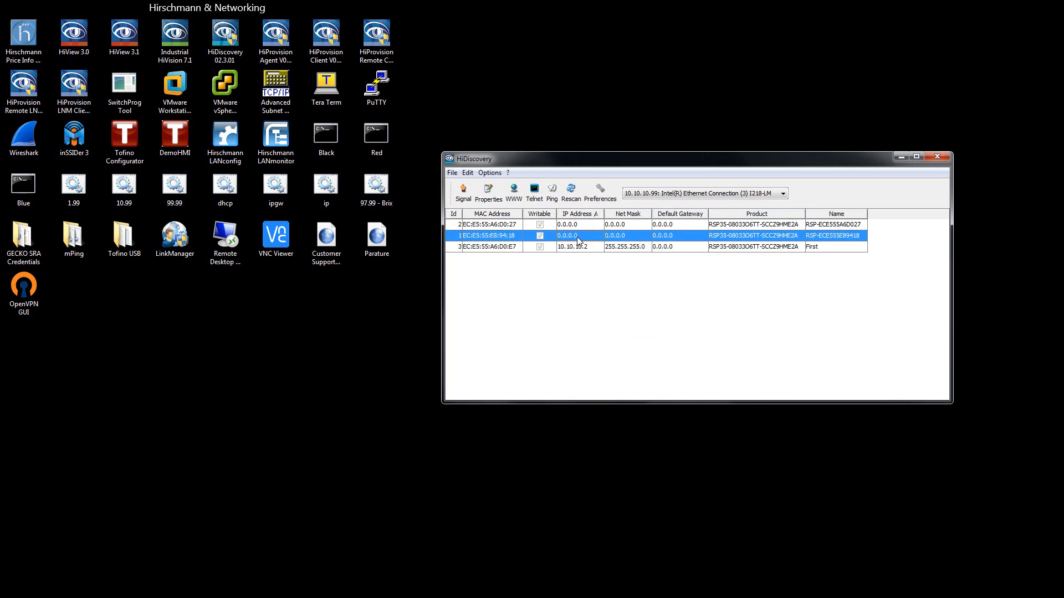
{"action": "left_click", "coordinate": [463, 195]}
{"action": "double_click", "coordinate": [500, 234]}
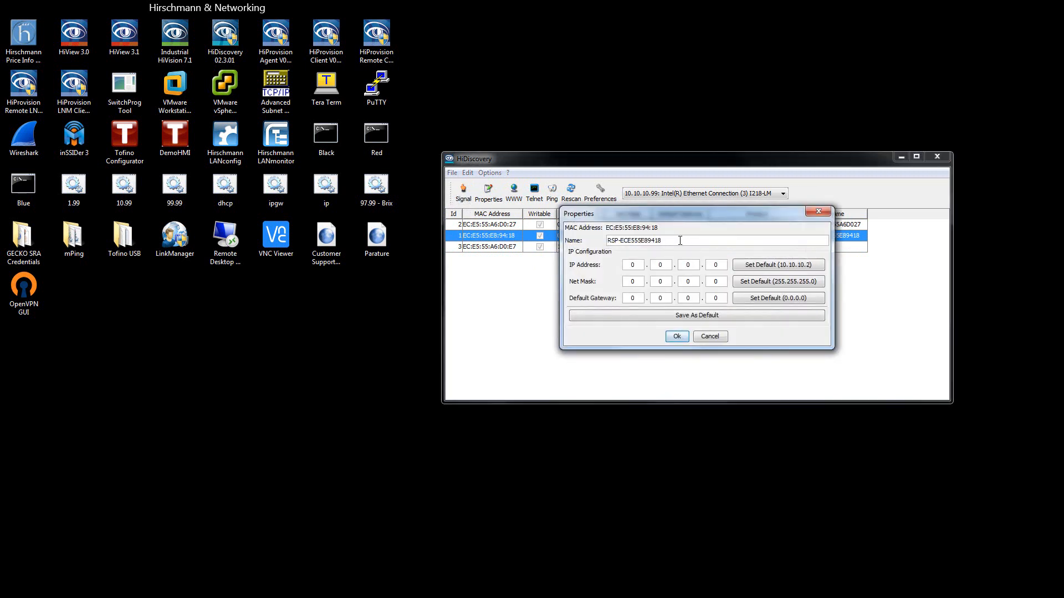
{"action": "type", "text": "Middle"}
{"action": "left_click", "coordinate": [751, 265]}
{"action": "left_click", "coordinate": [749, 281]}
{"action": "left_click", "coordinate": [678, 336]}
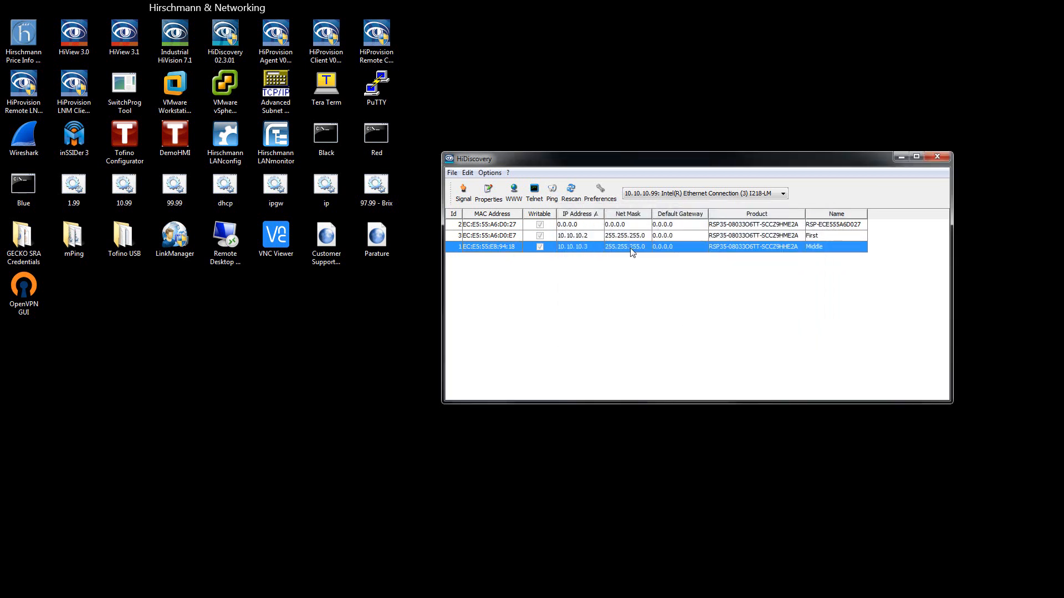
{"action": "left_click", "coordinate": [574, 225]}
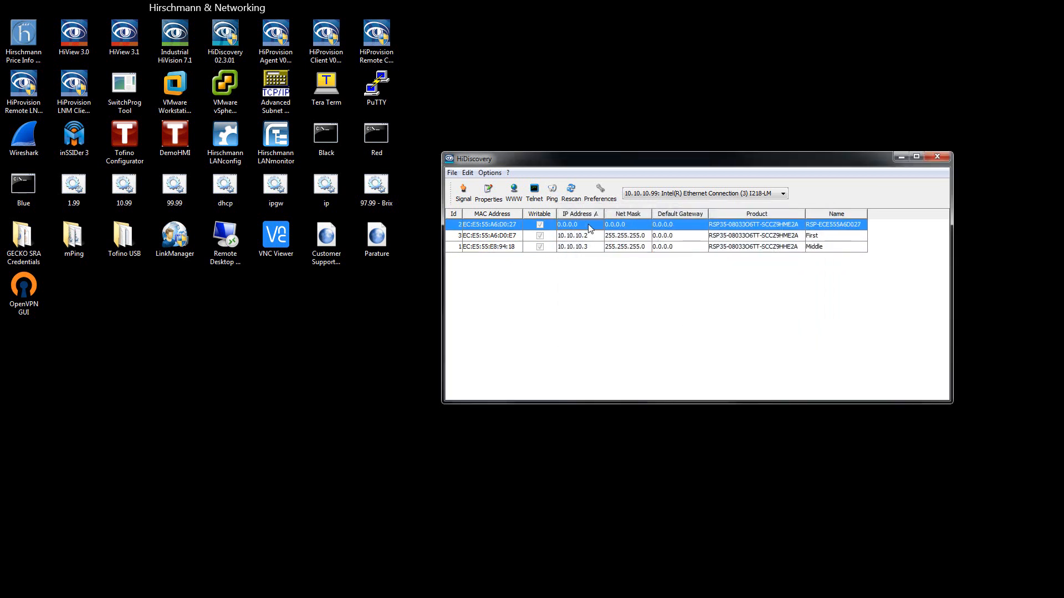
- Flash the remaining switch and name it Right with the default IP address and mask
{"action": "left_click", "coordinate": [464, 194]}
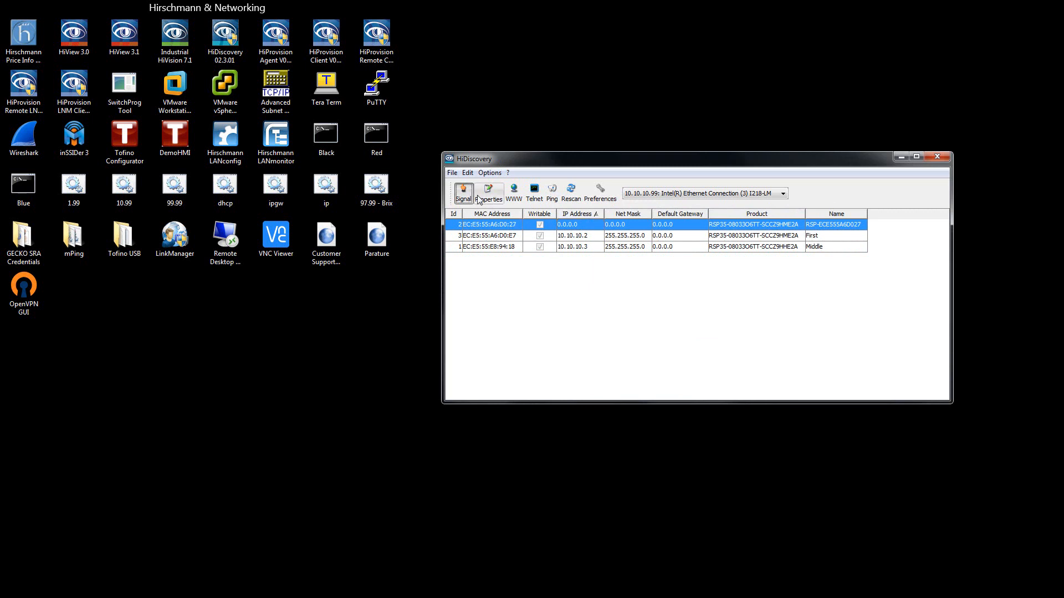
{"action": "double_click", "coordinate": [490, 227]}
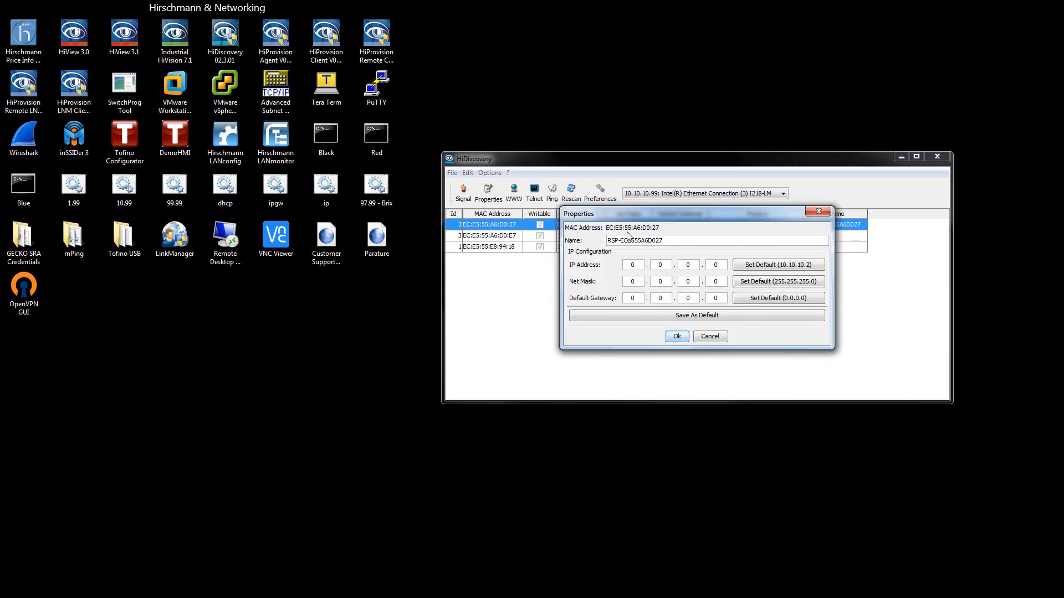
{"action": "left_click_drag", "start_coordinate": [632, 214], "coordinate": [636, 253]}
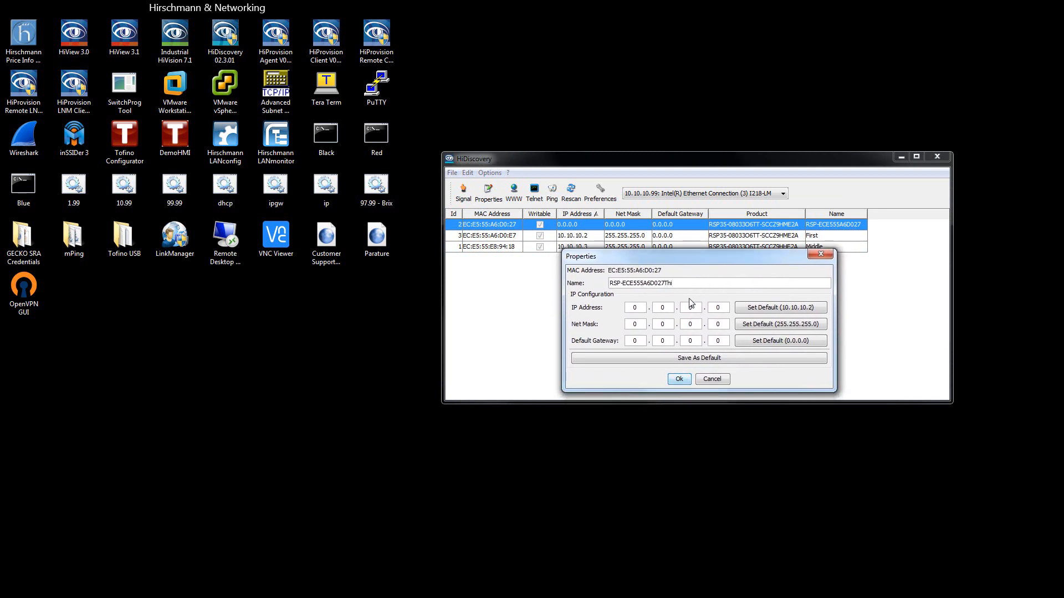
{"action": "left_click_drag", "start_coordinate": [679, 282], "coordinate": [525, 266]}
{"action": "type", "text": "Third"}
{"action": "left_click_drag", "start_coordinate": [584, 281], "coordinate": [553, 276]}
{"action": "type", "text": "L"}
{"action": "key", "text": "BackSpace"}
{"action": "type", "text": "Right"}
{"action": "left_click", "coordinate": [751, 308]}
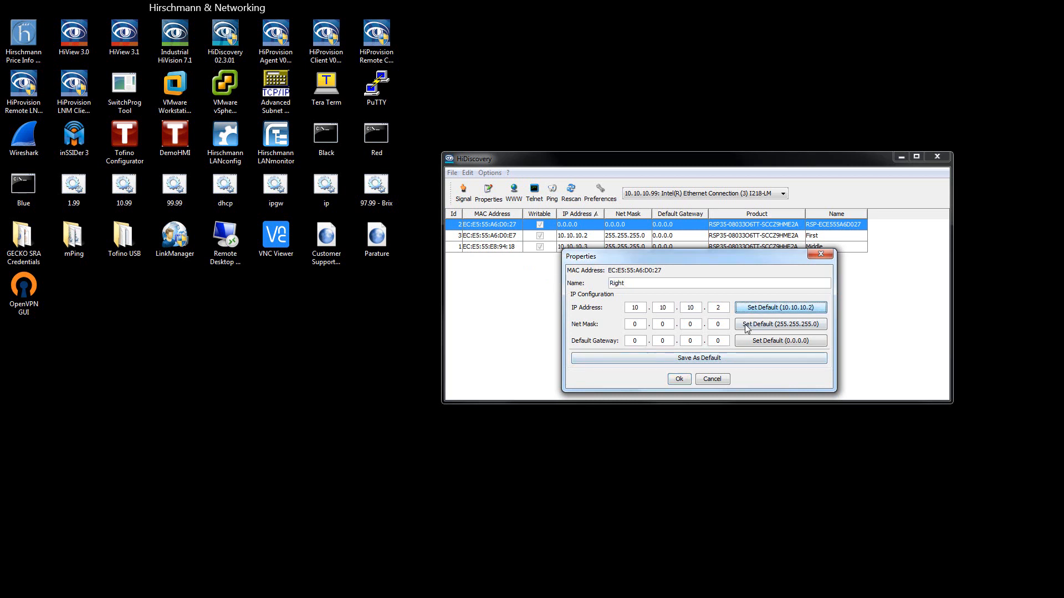
{"action": "left_click", "coordinate": [726, 309]}
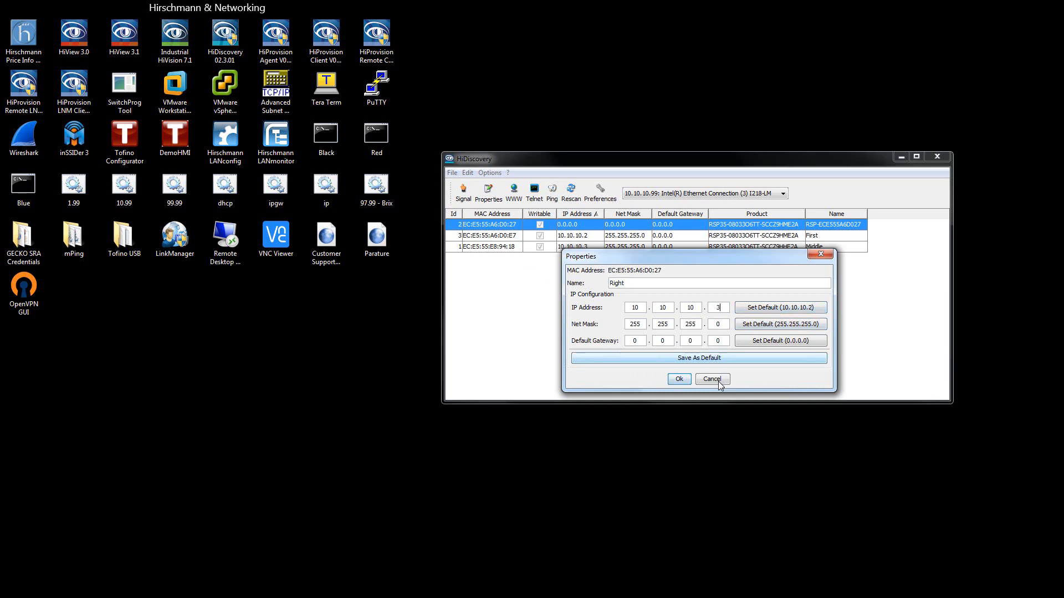
{"action": "left_click", "coordinate": [678, 379]}
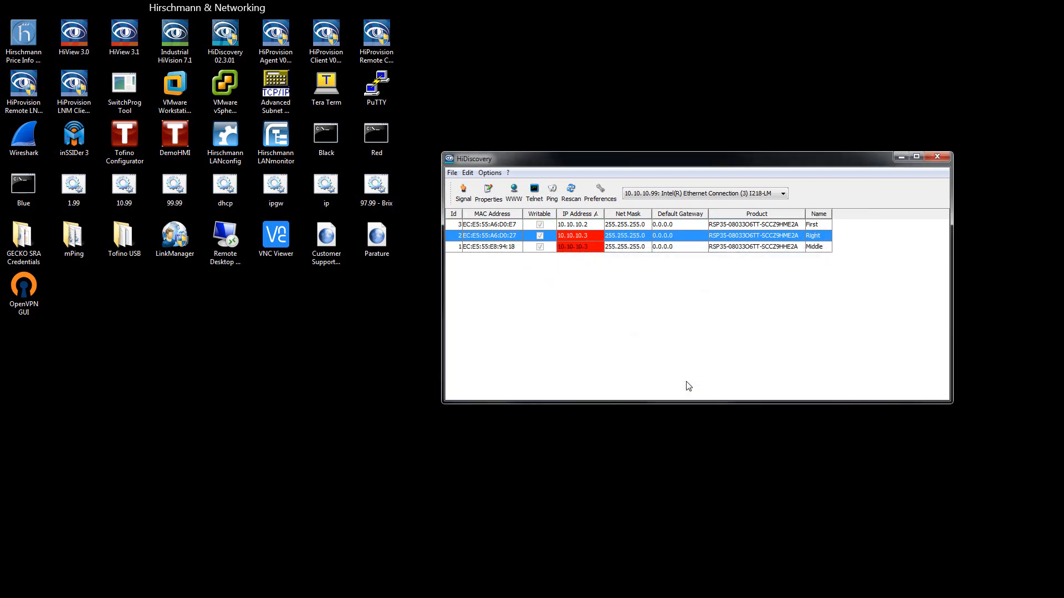
- Correct the Right switch's IP address to 10.10.10.4
{"action": "double_click", "coordinate": [575, 237]}
{"action": "left_click", "coordinate": [721, 265]}
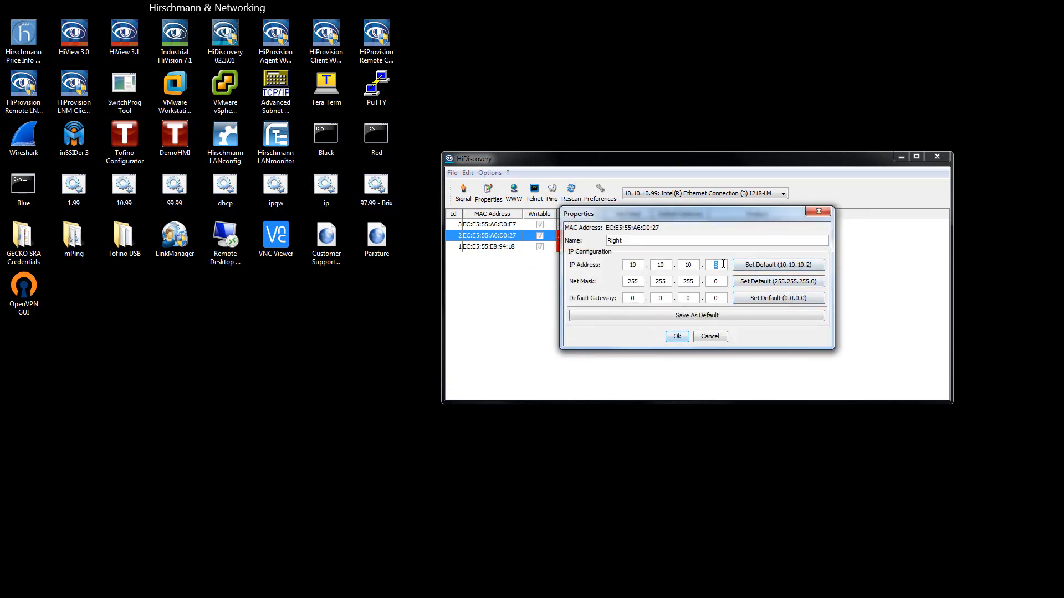
{"action": "type", "text": "4"}
{"action": "left_click", "coordinate": [678, 338]}
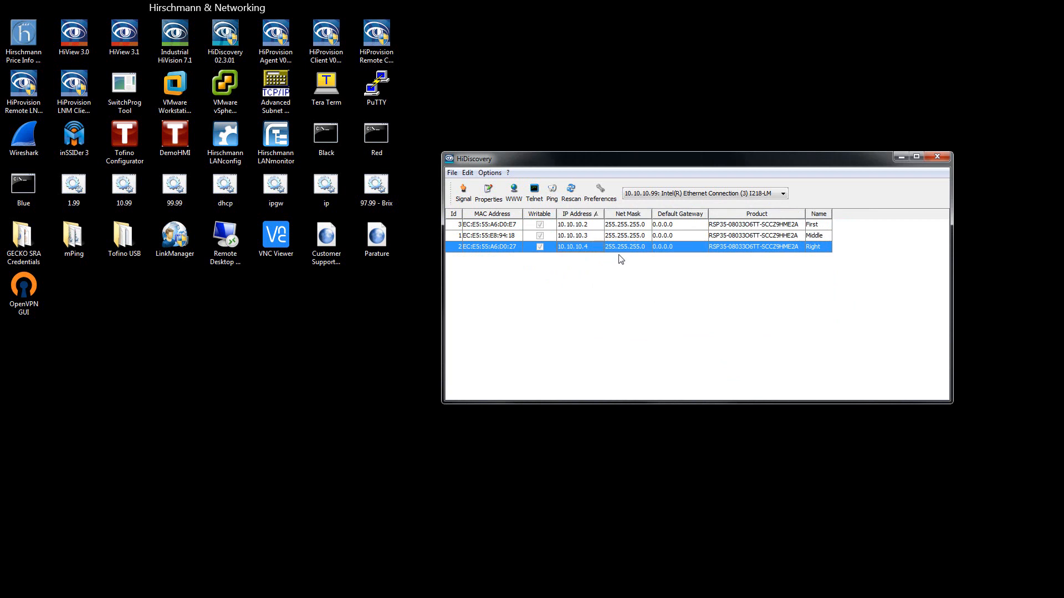
- Rename the First switch to Left
{"action": "double_click", "coordinate": [587, 224]}
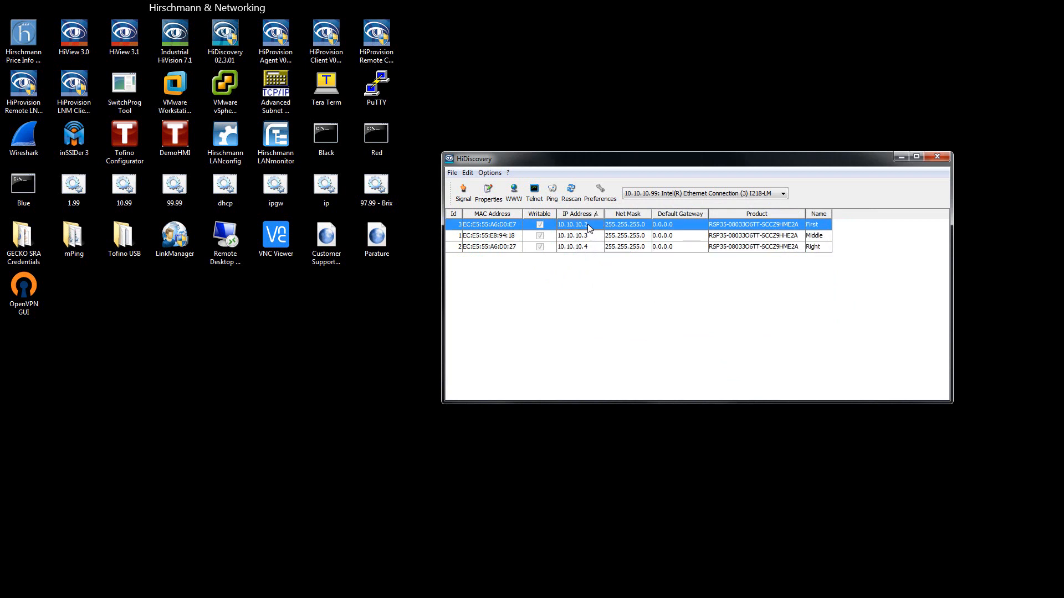
{"action": "double_click", "coordinate": [639, 240]}
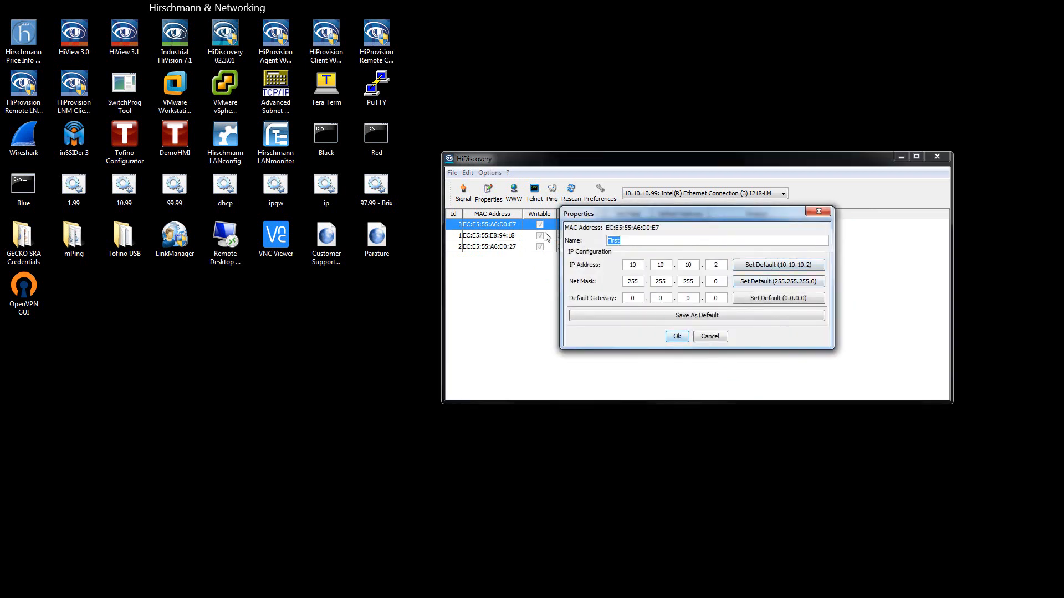
{"action": "type", "text": "Left"}
{"action": "left_click", "coordinate": [674, 335]}
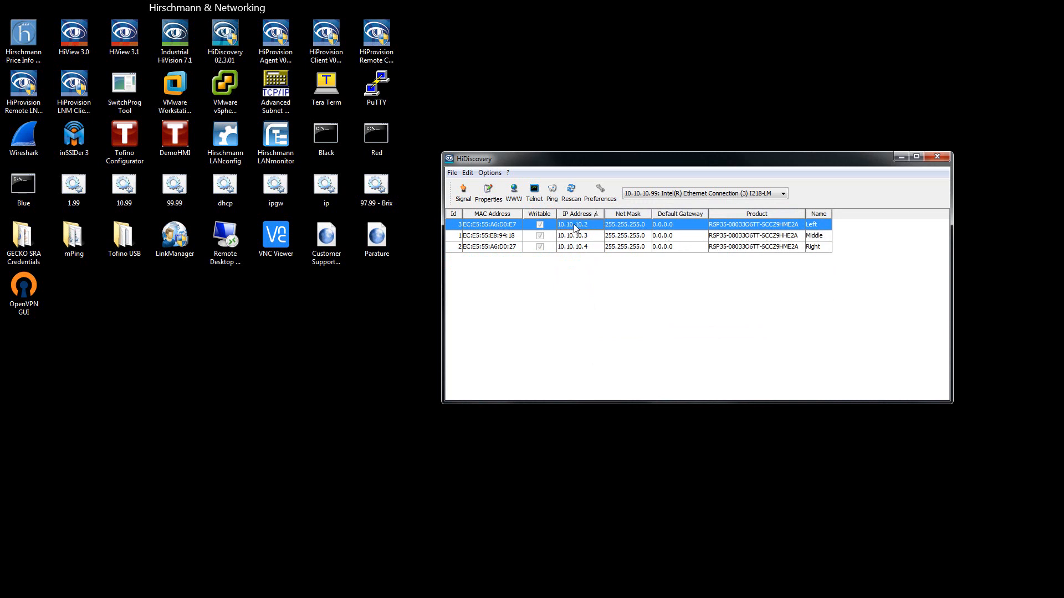
- Ping the Left switch at 10.10.10.2 and rescan on the 10.10.10.99 Ethernet adapter
{"action": "left_click", "coordinate": [552, 192]}
{"action": "left_click", "coordinate": [684, 195]}
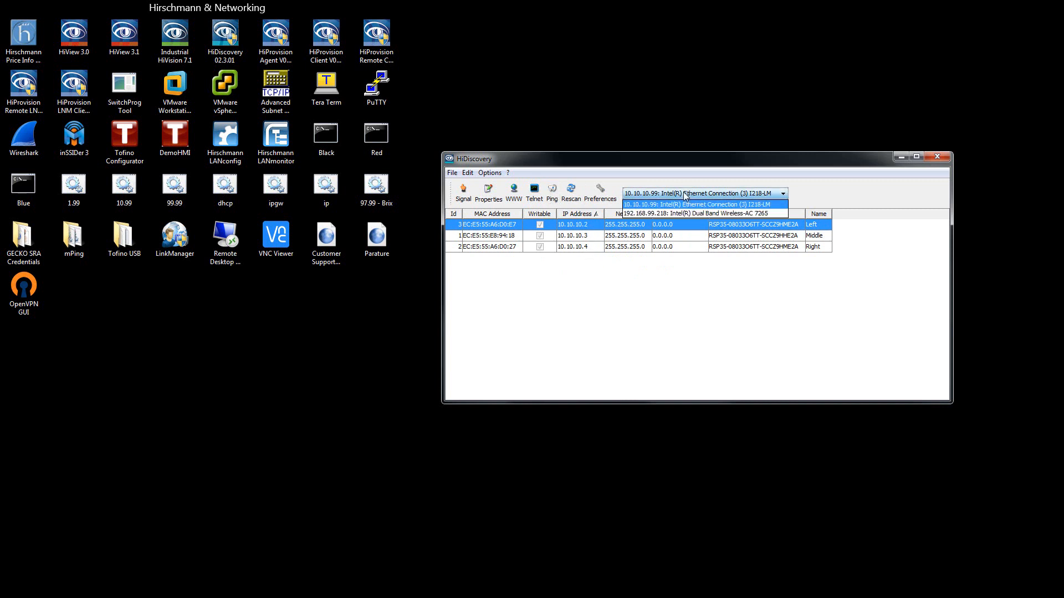
{"action": "left_click", "coordinate": [648, 209]}
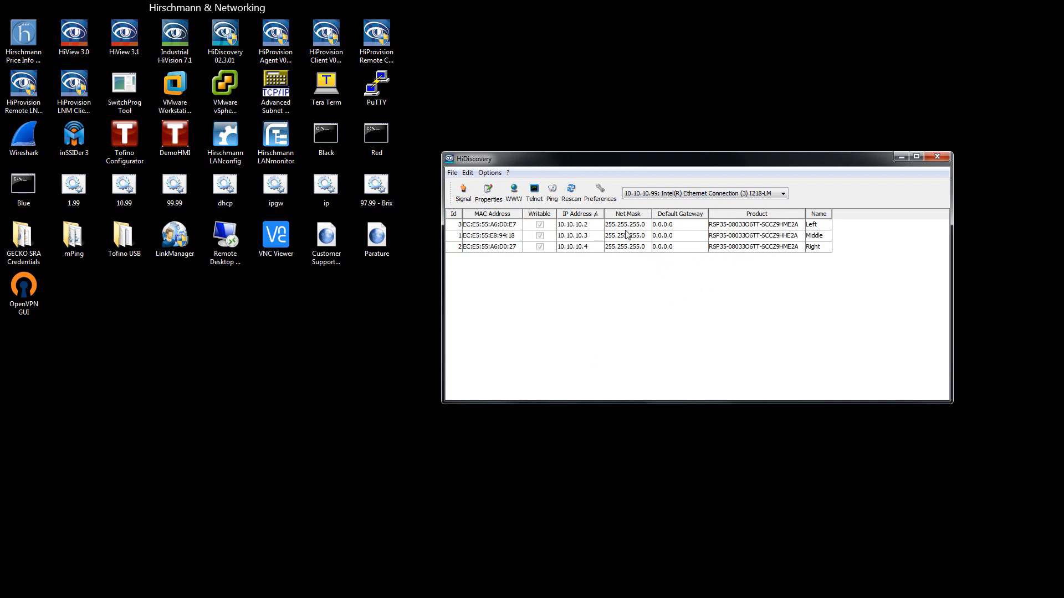
- Open the Left switch's web page at 10.10.10.2 in an almost full-screen Pale Moon window
{"action": "left_click", "coordinate": [505, 226]}
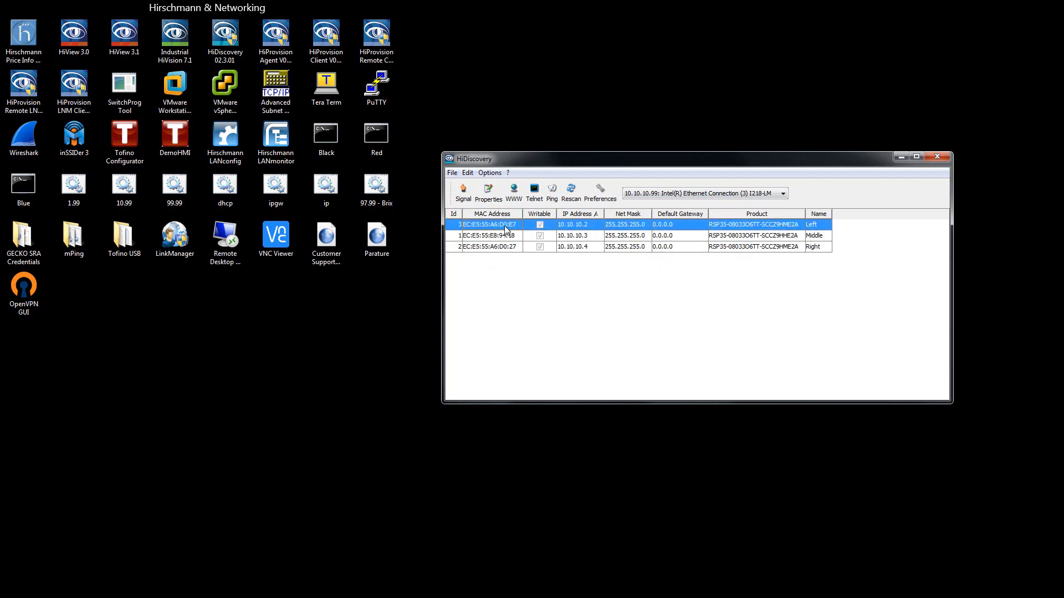
{"action": "left_click", "coordinate": [514, 195]}
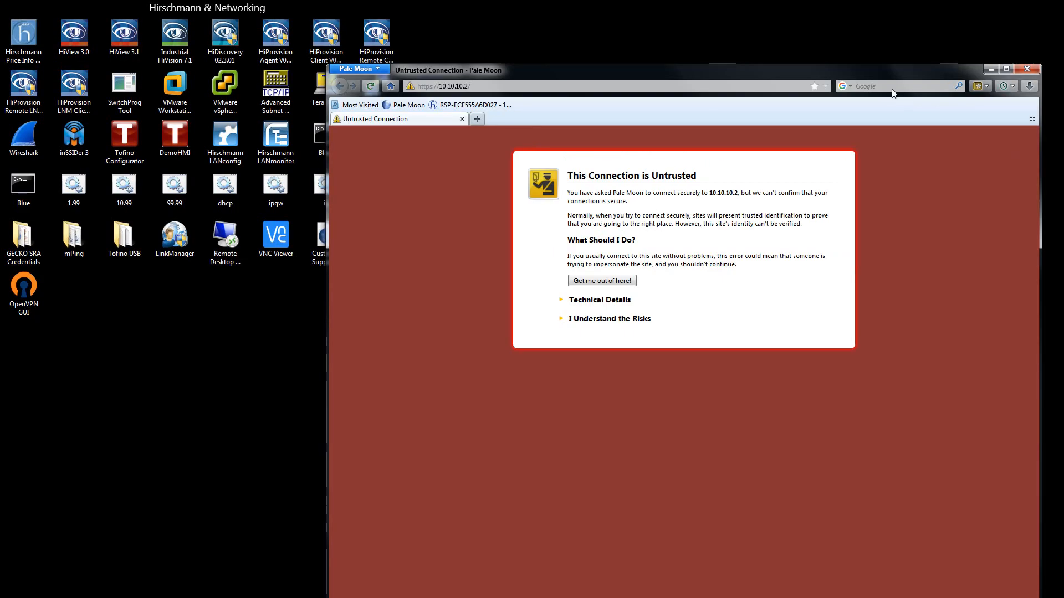
{"action": "left_click_drag", "start_coordinate": [866, 71], "coordinate": [547, 19]}
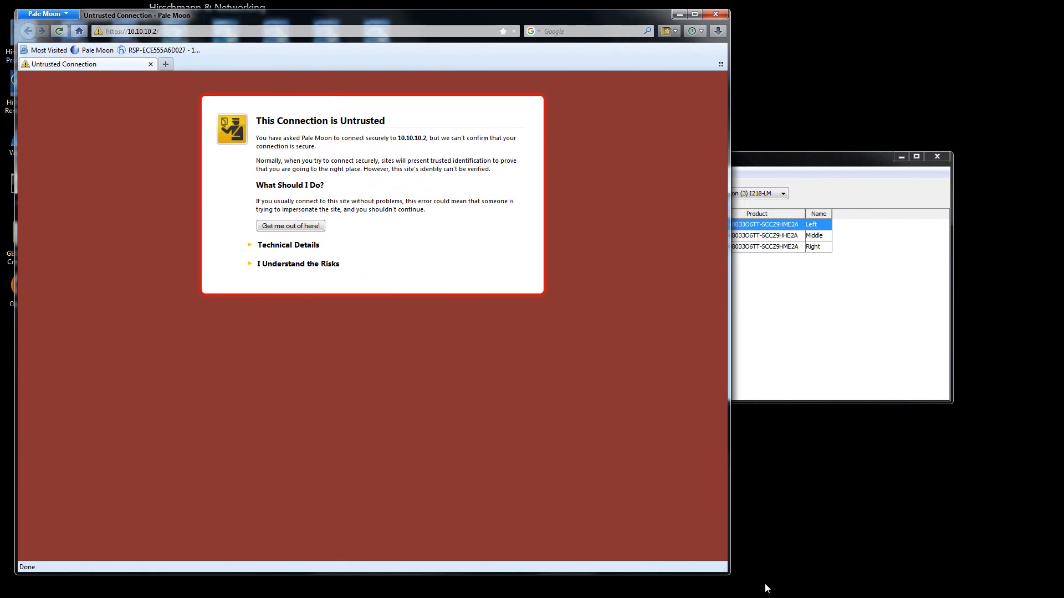
{"action": "left_click_drag", "start_coordinate": [724, 570], "coordinate": [1059, 591]}
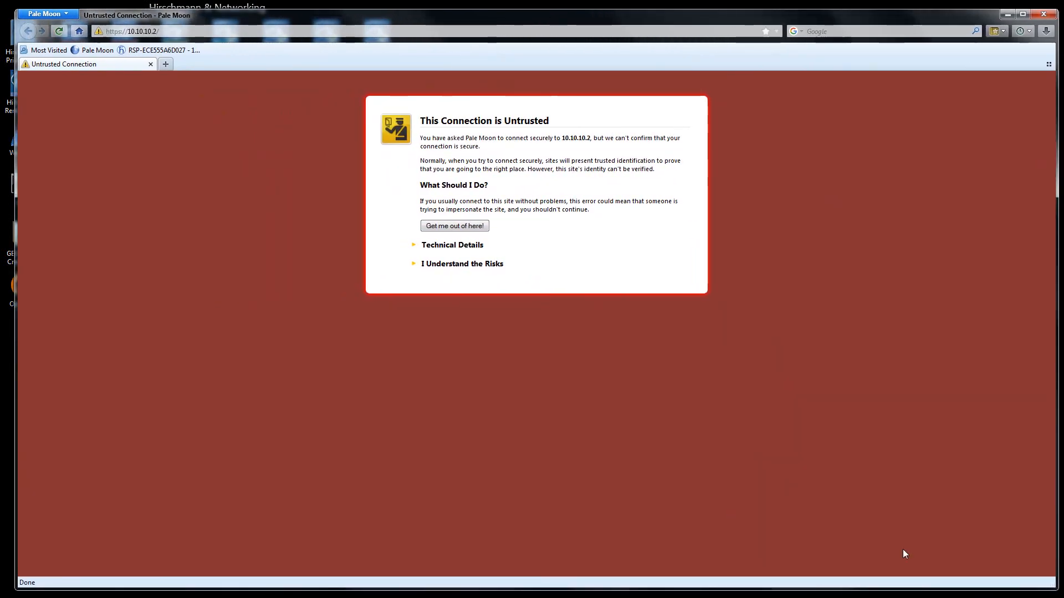
{"action": "left_click", "coordinate": [449, 264]}
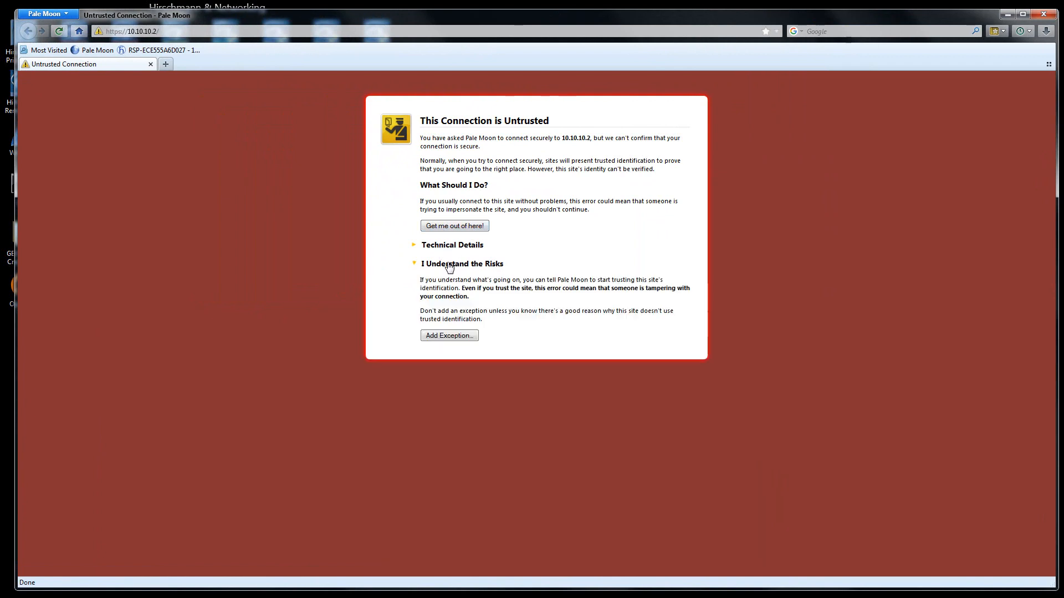
{"action": "left_click", "coordinate": [444, 338]}
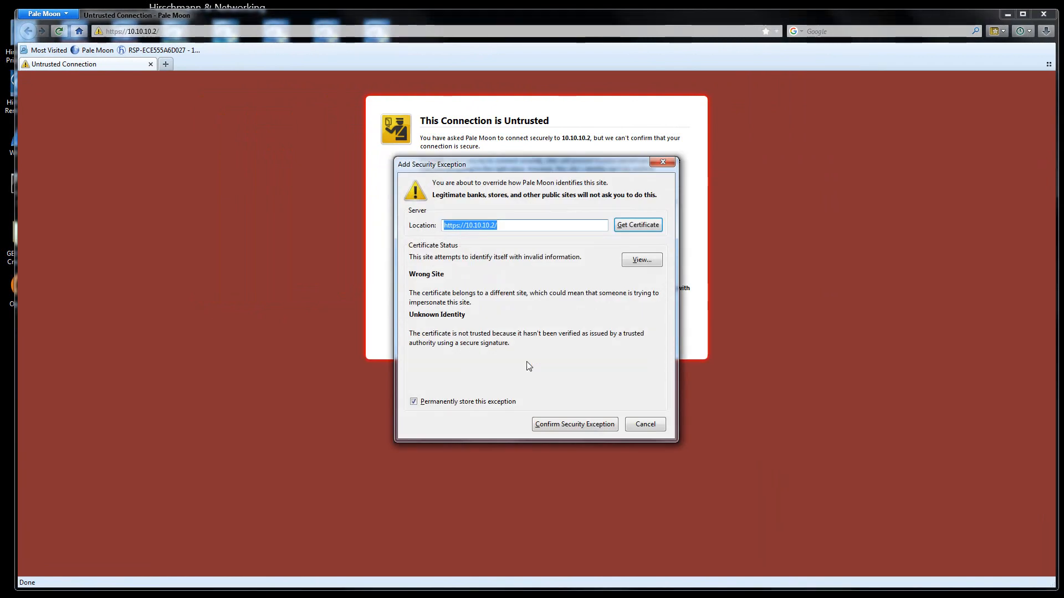
{"action": "left_click", "coordinate": [567, 424]}
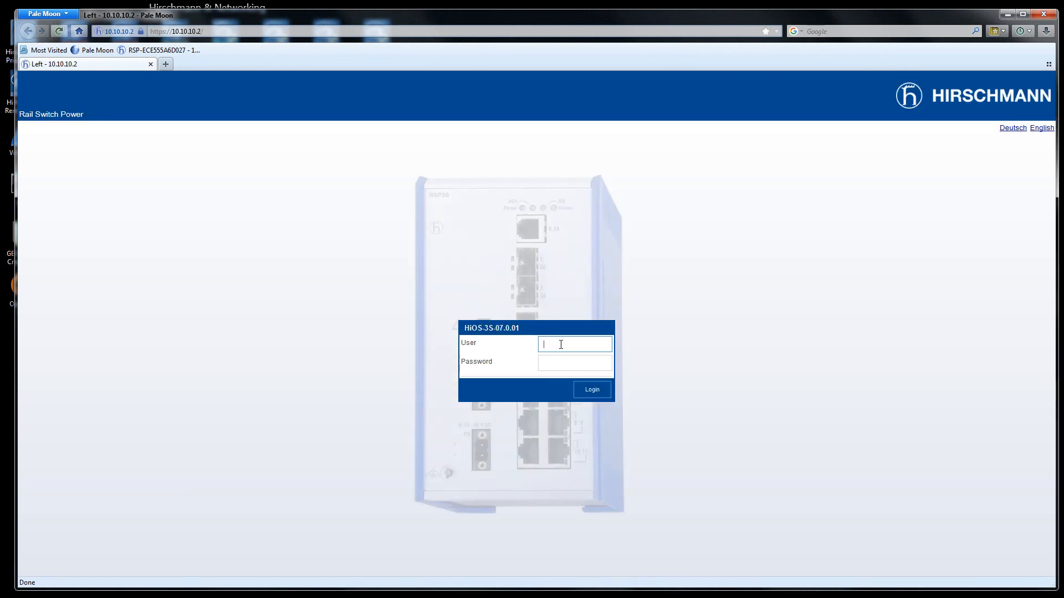
- Log in to the Left switch's HiOS interface with the user name and password
{"action": "type", "text": "admin"}
{"action": "key", "text": "Tab"}
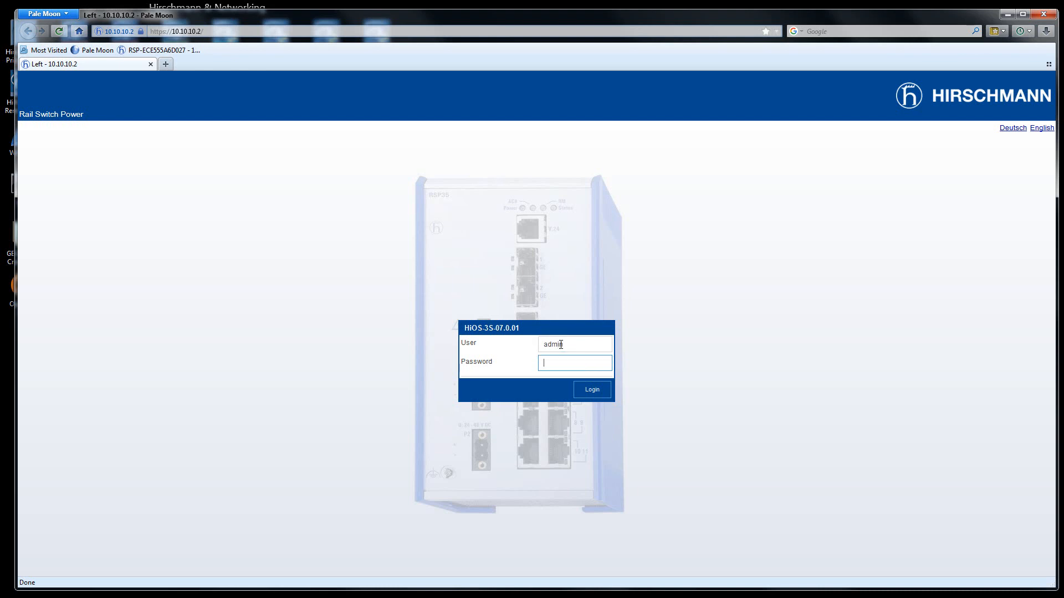
{"action": "type", "text": "pr"}
{"action": "type", "text": "e"}
{"action": "key", "text": "Return"}
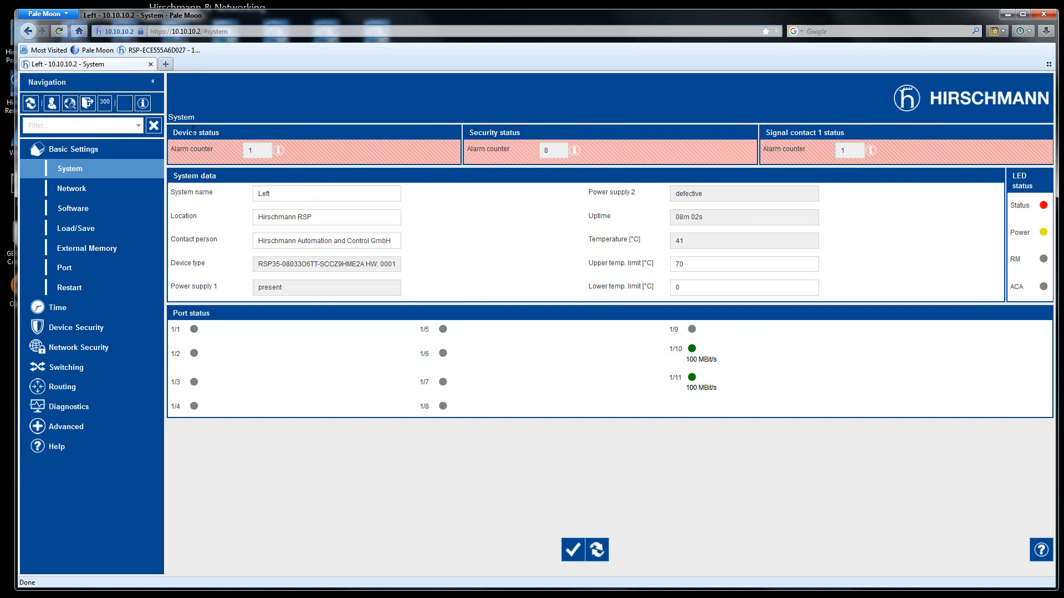
{"action": "mouse_move", "coordinate": [278, 153]}
{"action": "mouse_move", "coordinate": [575, 151]}
{"action": "mouse_move", "coordinate": [872, 153]}
{"action": "left_click_drag", "start_coordinate": [337, 222], "coordinate": [233, 218]}
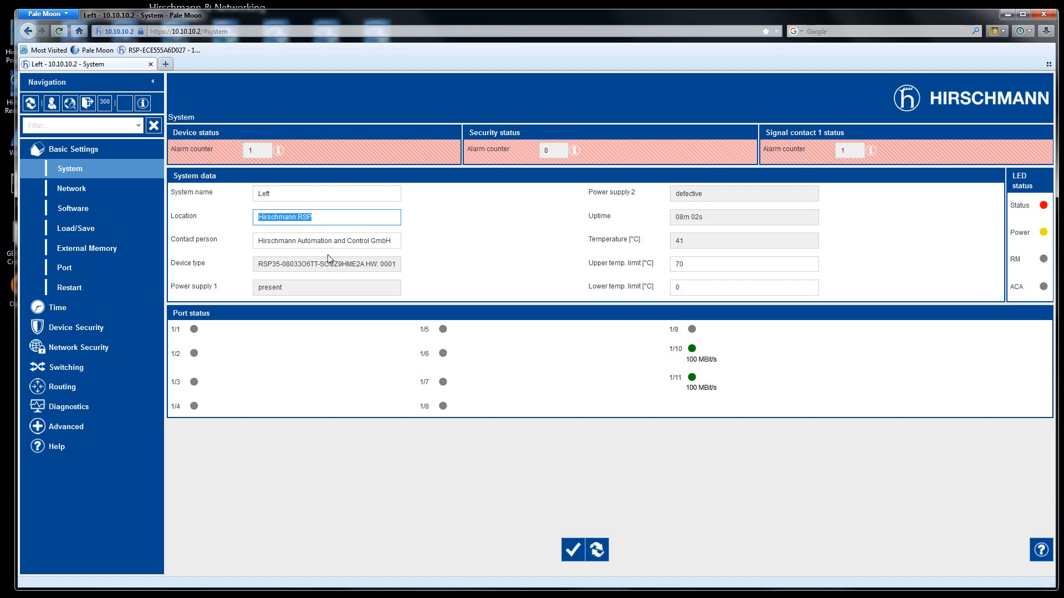
{"action": "left_click_drag", "start_coordinate": [396, 241], "coordinate": [247, 238]}
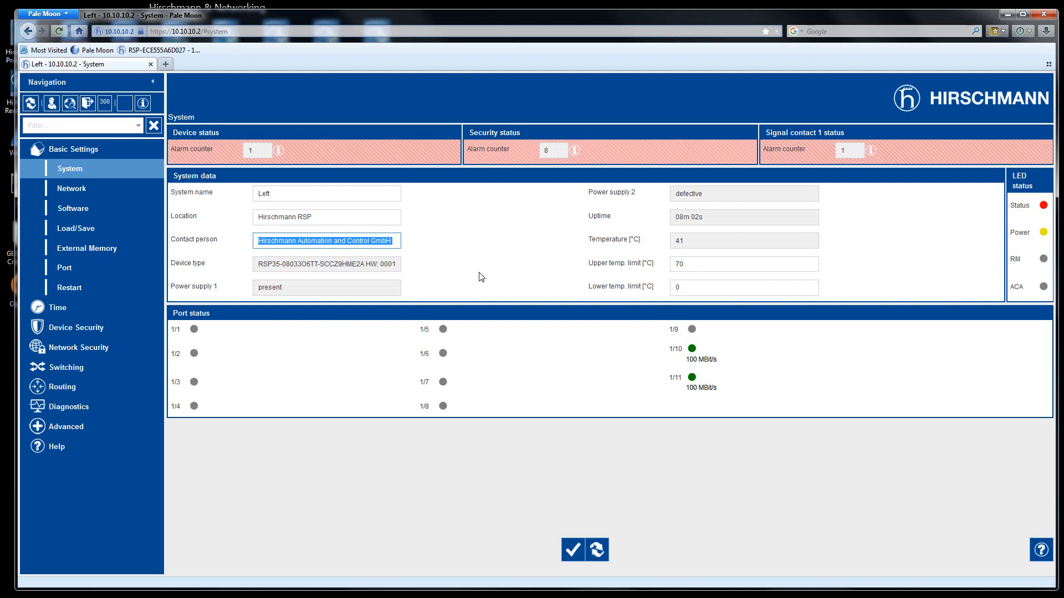
{"action": "left_click", "coordinate": [692, 266]}
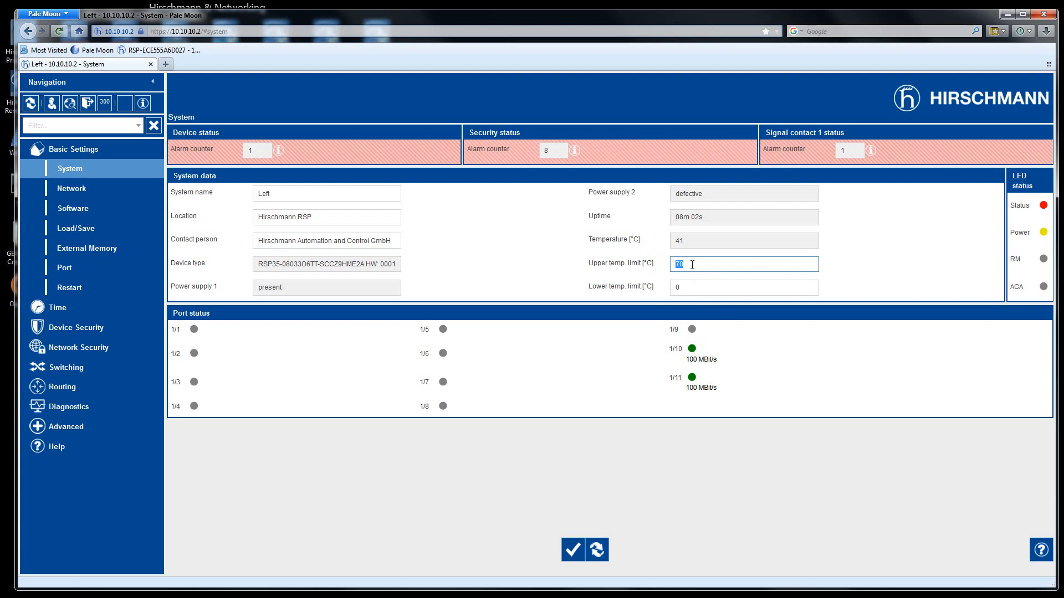
{"action": "left_click", "coordinate": [701, 265]}
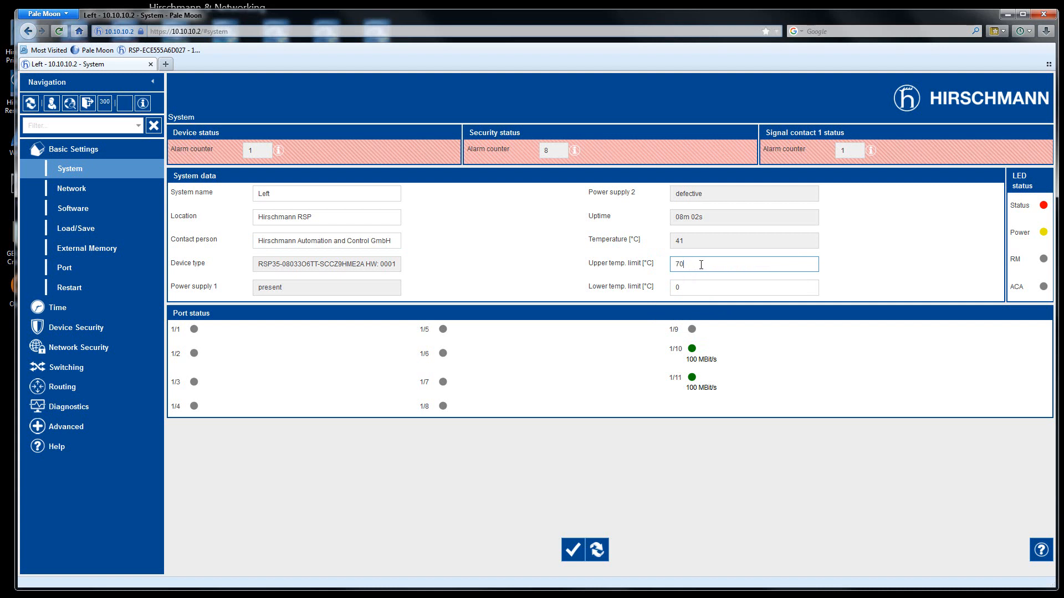
{"action": "double_click", "coordinate": [673, 264]}
{"action": "left_click", "coordinate": [70, 151]}
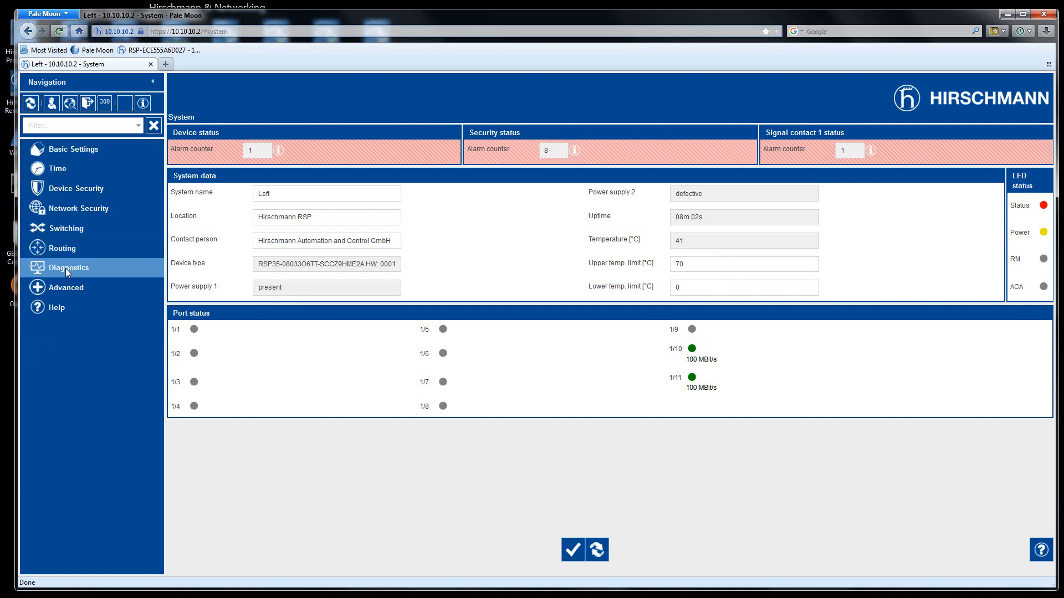
- Turn MRP operation on with ring port 1 = 1/10 and ring port 2 = 1/11, and apply
{"action": "left_click", "coordinate": [57, 229]}
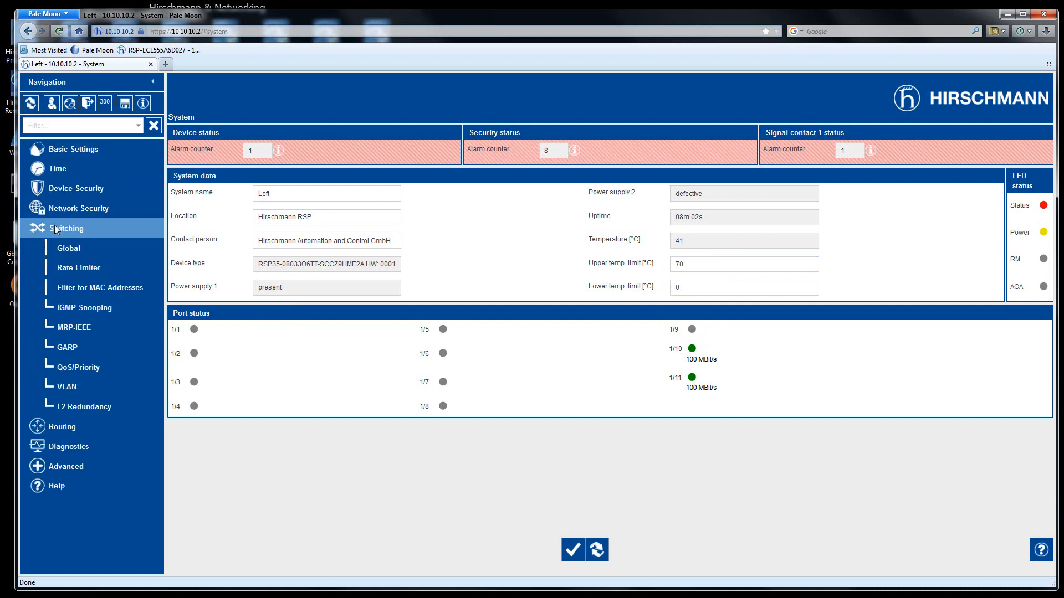
{"action": "left_click", "coordinate": [80, 410]}
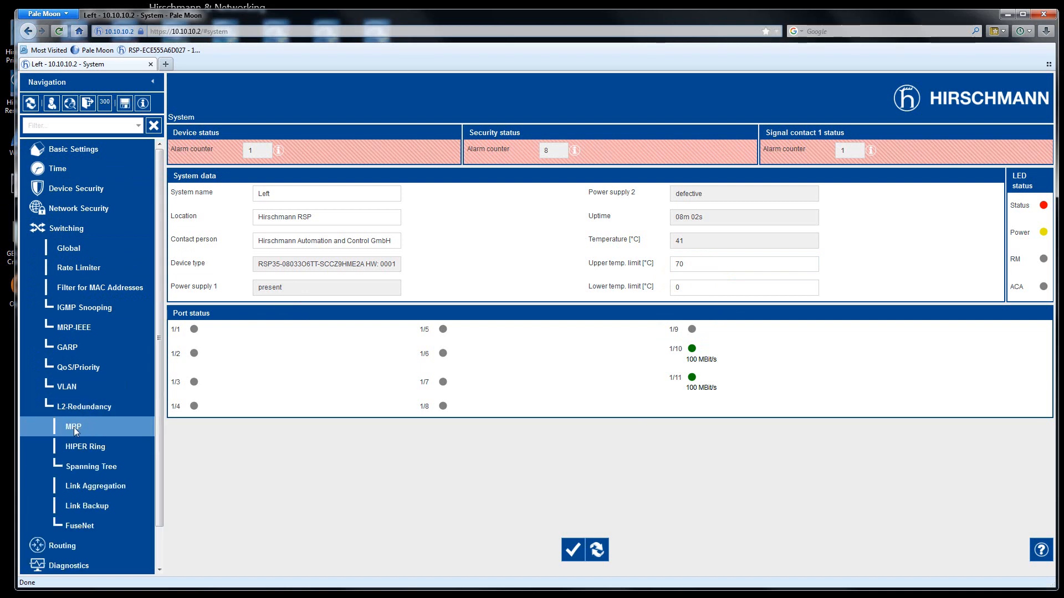
{"action": "left_click", "coordinate": [74, 427]}
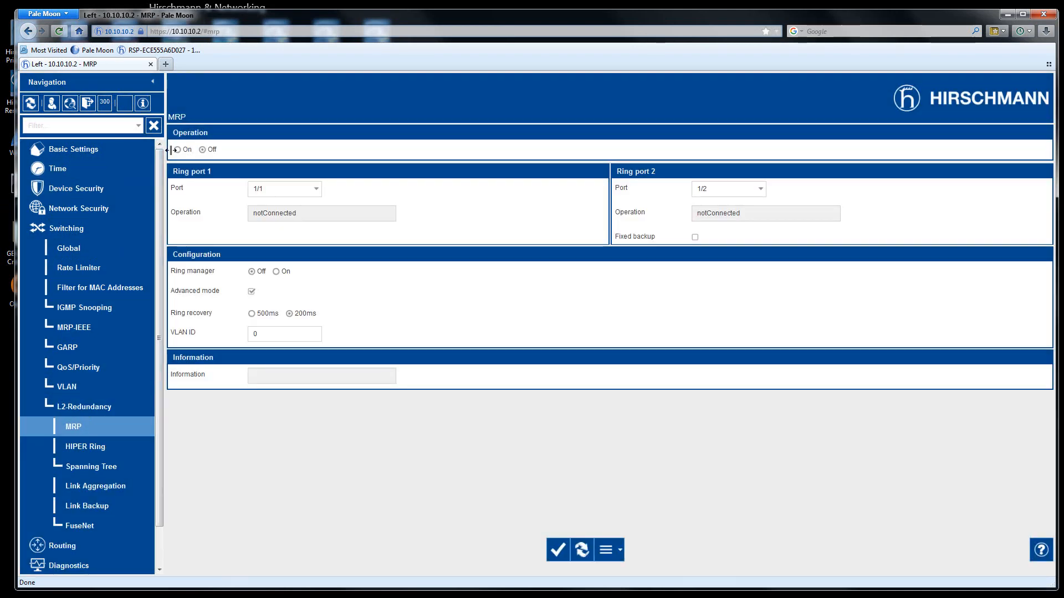
{"action": "left_click", "coordinate": [178, 149]}
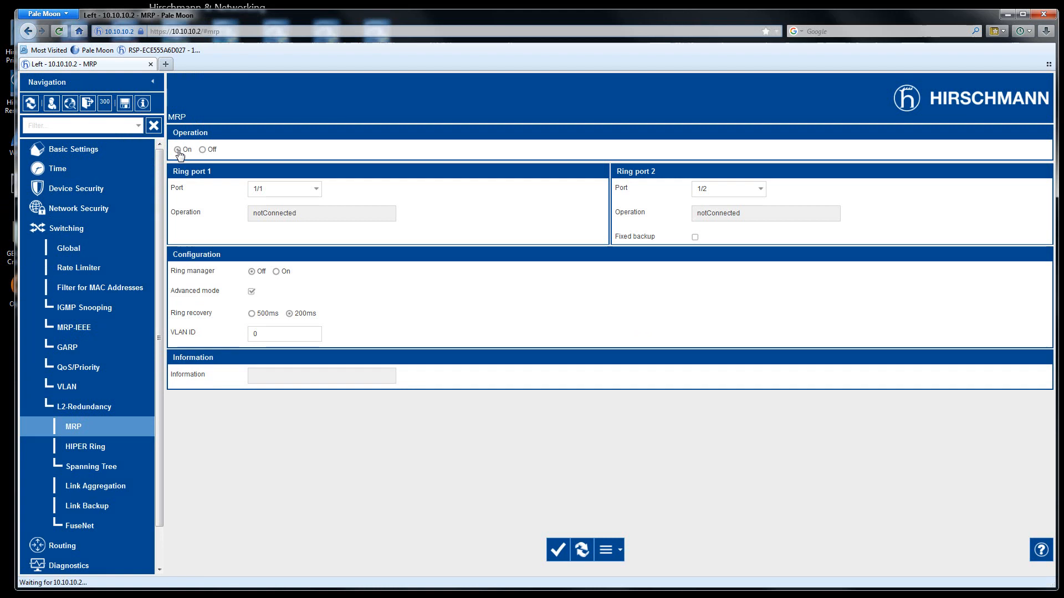
{"action": "left_click", "coordinate": [315, 190]}
{"action": "left_click", "coordinate": [268, 306]}
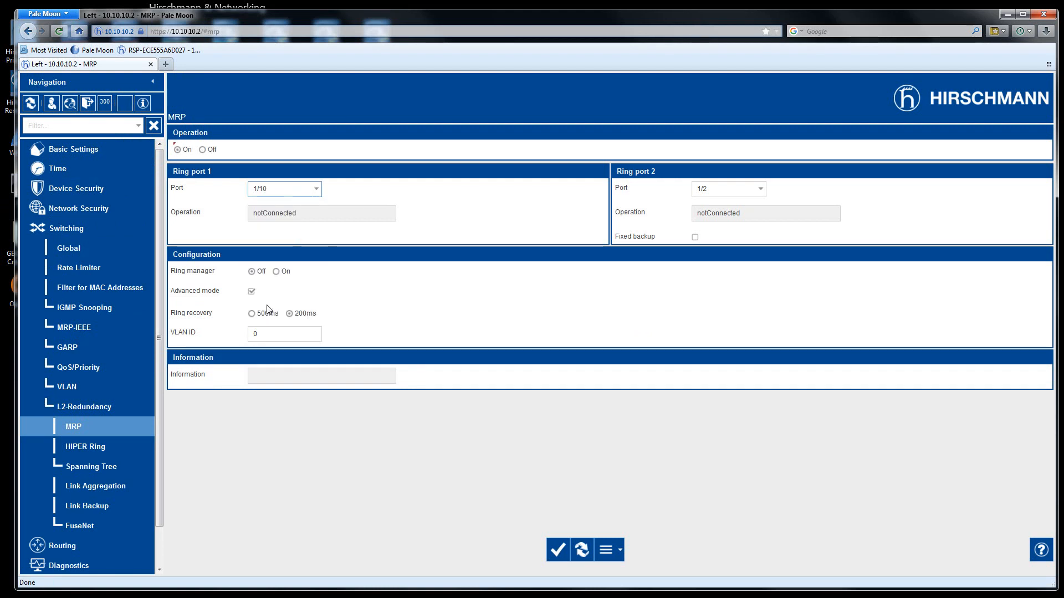
{"action": "left_click", "coordinate": [703, 189]}
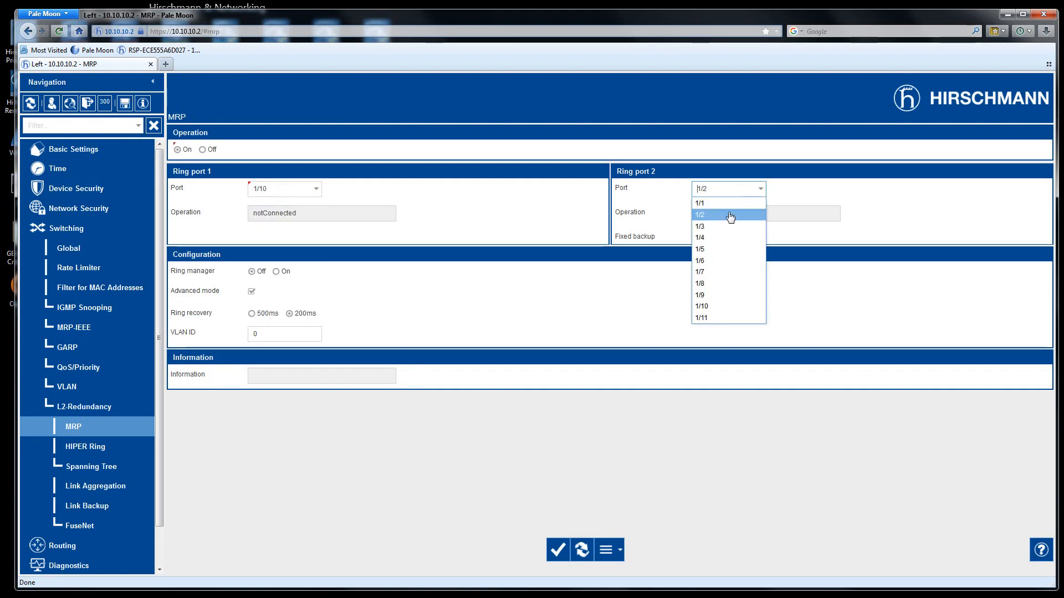
{"action": "left_click", "coordinate": [702, 318]}
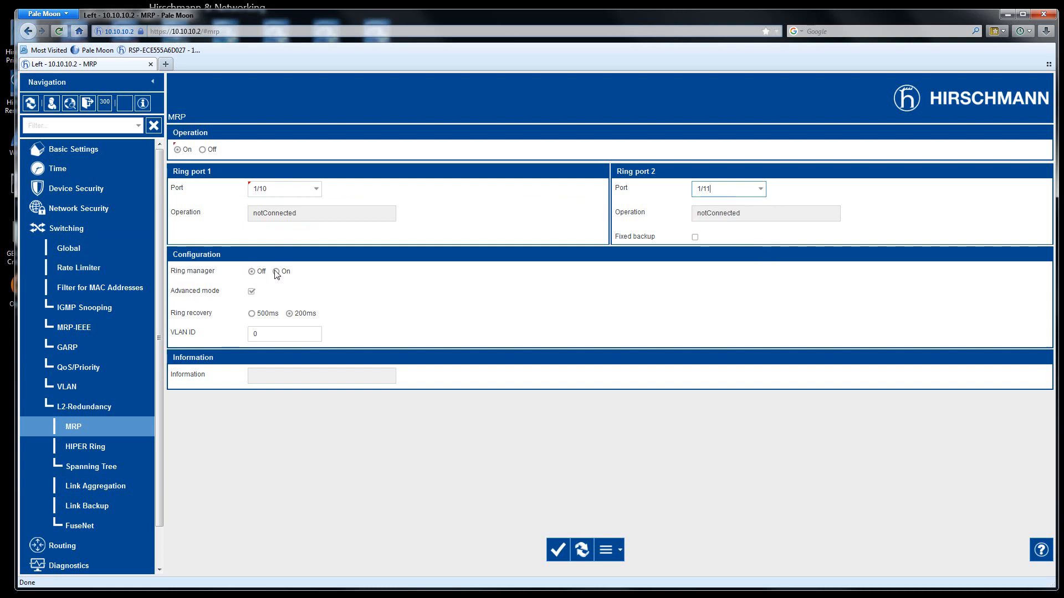
{"action": "left_click", "coordinate": [557, 548]}
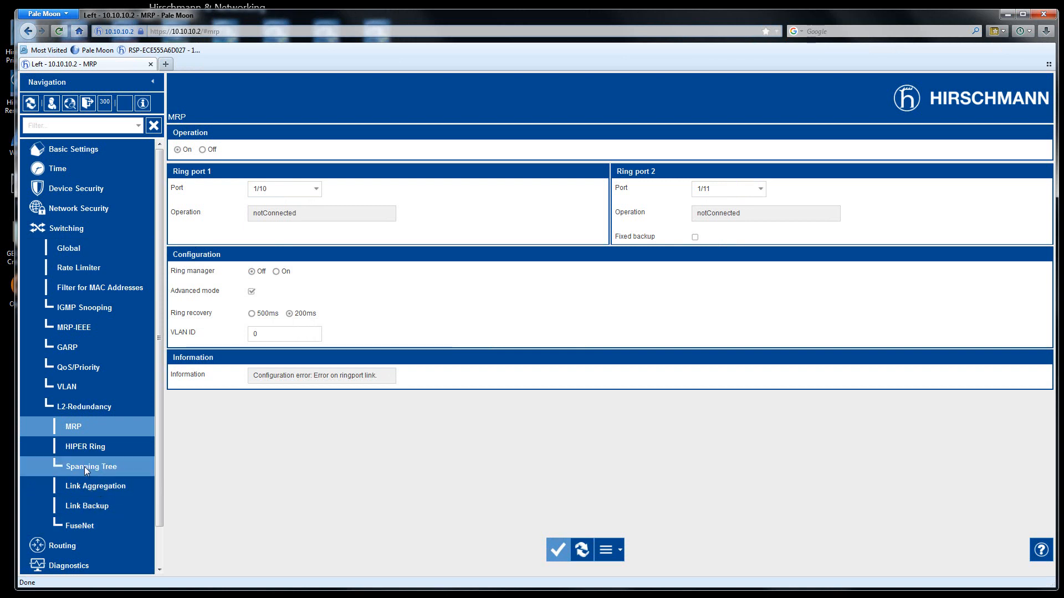
{"action": "left_click", "coordinate": [84, 466]}
- Uncheck STP active on ports 1/10 and 1/11, apply, and go to the Load/Save page
{"action": "left_click", "coordinate": [85, 527]}
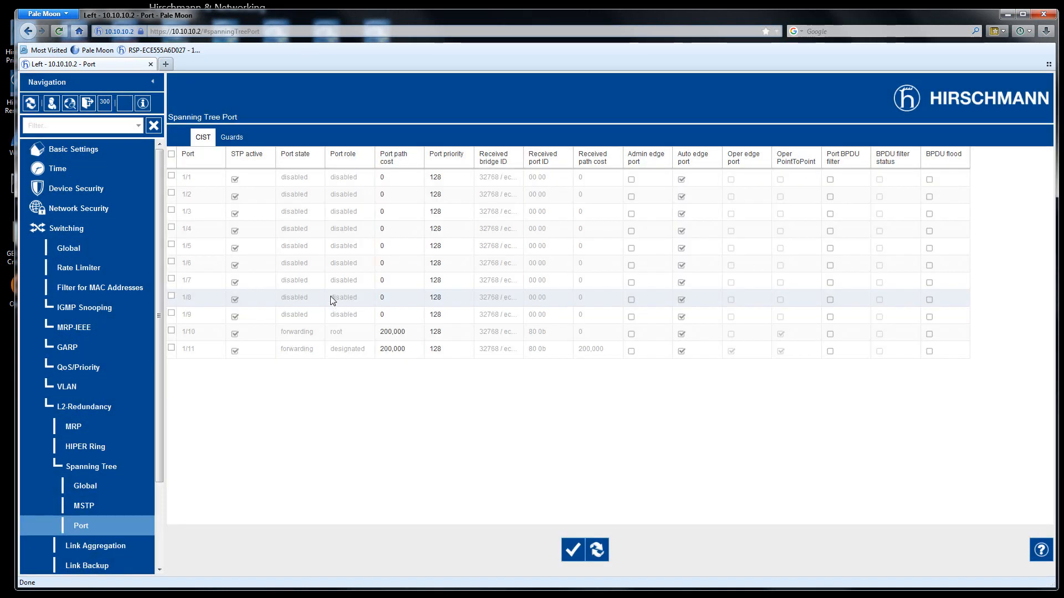
{"action": "left_click", "coordinate": [234, 351]}
{"action": "left_click", "coordinate": [235, 334]}
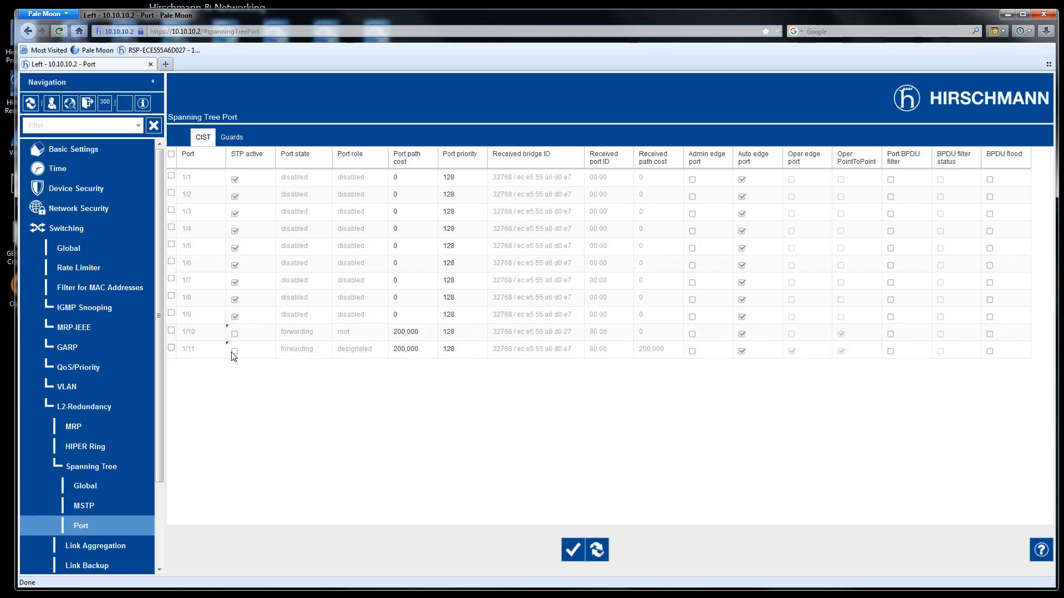
{"action": "left_click", "coordinate": [573, 550]}
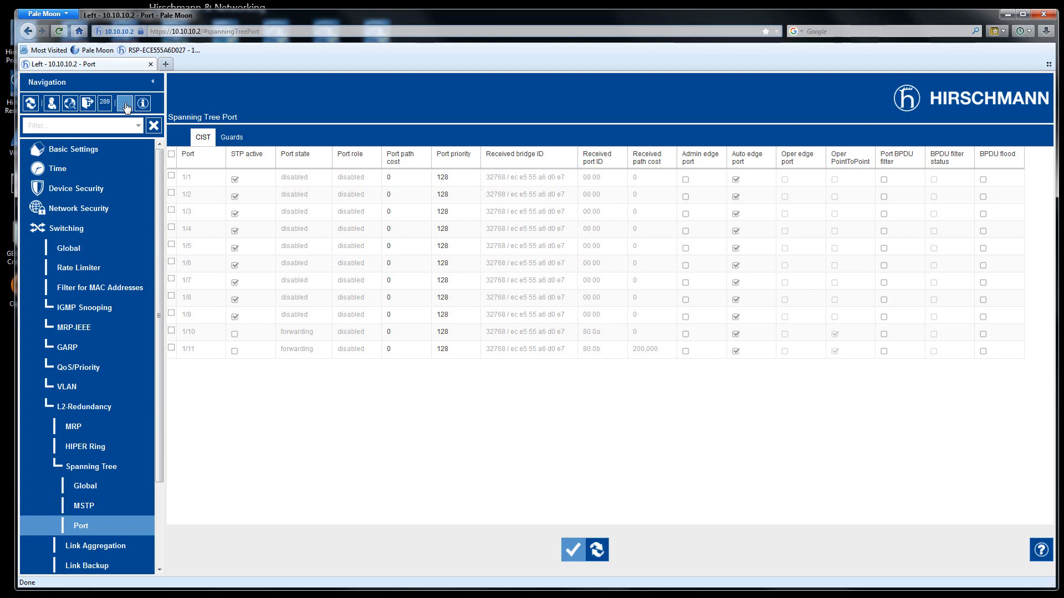
{"action": "left_click", "coordinate": [125, 105]}
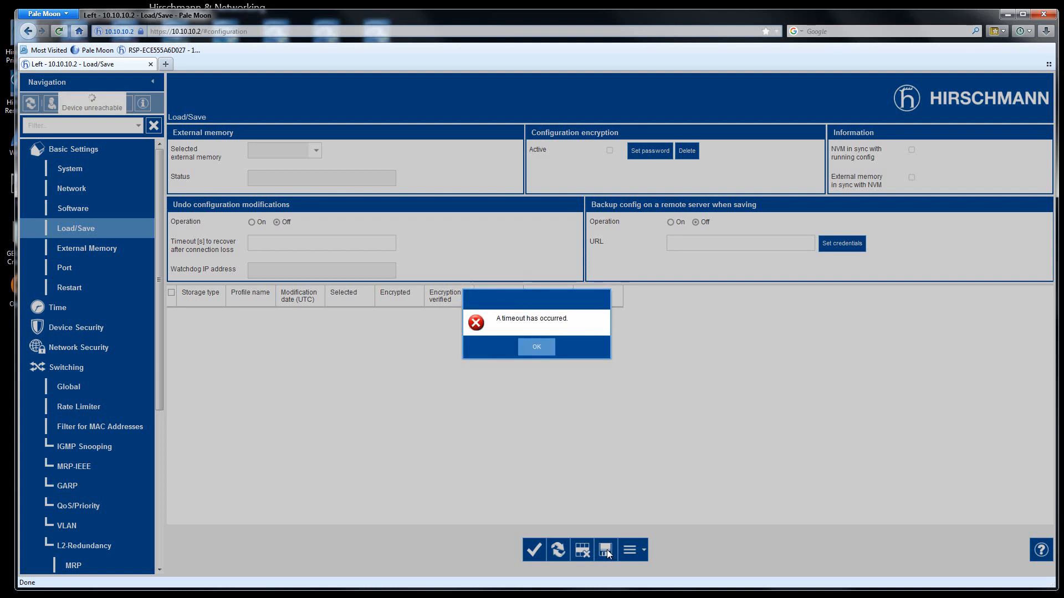
- Dismiss the timeout error, save the running configuration to NVM and acknowledge the confirmation
{"action": "left_click", "coordinate": [537, 348]}
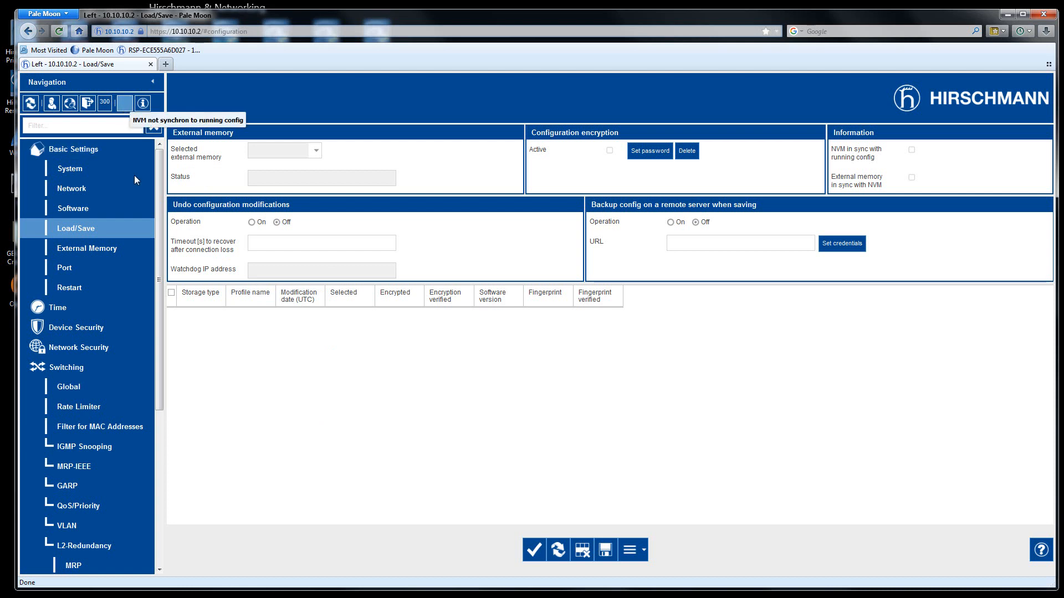
{"action": "left_click", "coordinate": [604, 550]}
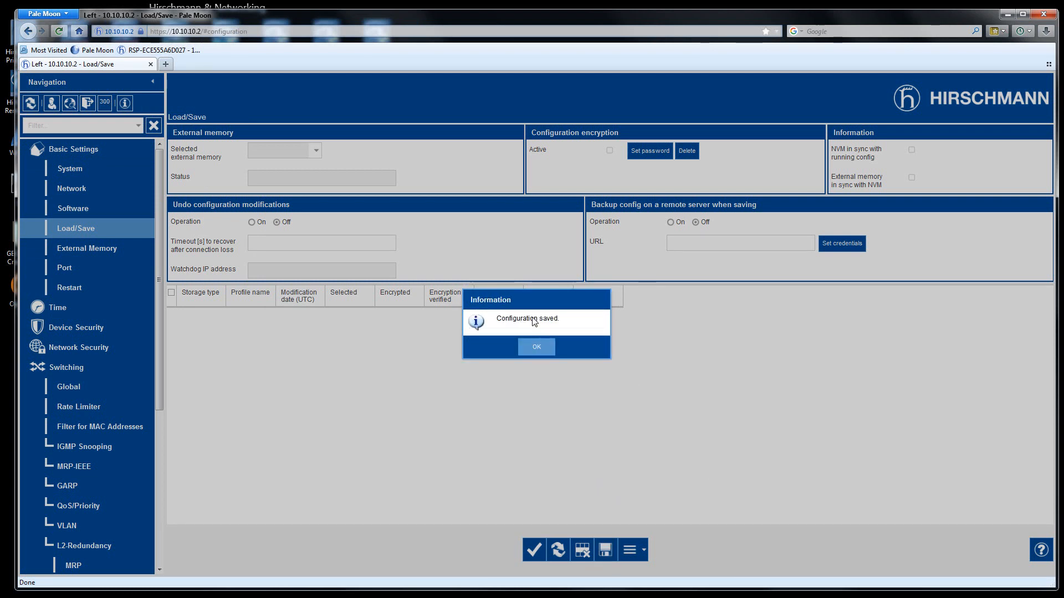
{"action": "left_click", "coordinate": [537, 347]}
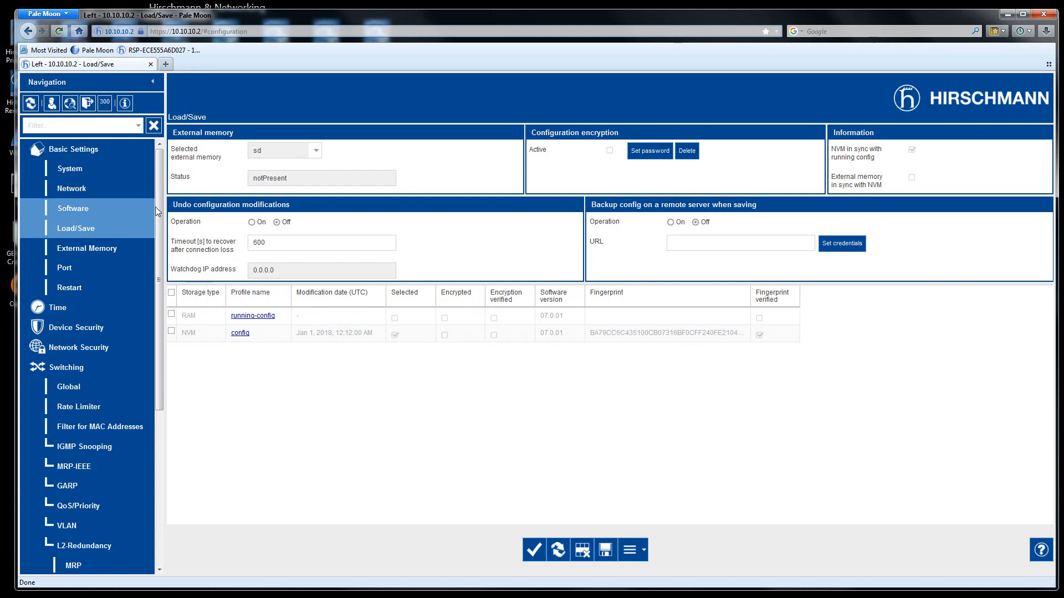
{"action": "mouse_move", "coordinate": [158, 206]}
{"action": "left_mouse_down"}
{"action": "mouse_move", "coordinate": [155, 360]}
{"action": "mouse_move", "coordinate": [165, 203]}
{"action": "left_mouse_up"}
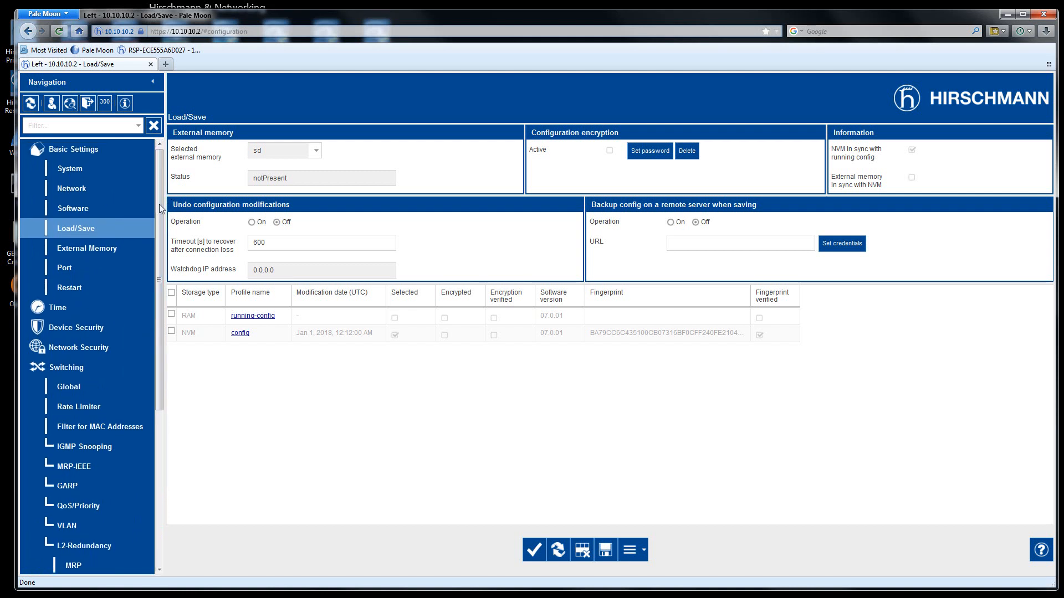
{"action": "left_click", "coordinate": [58, 150]}
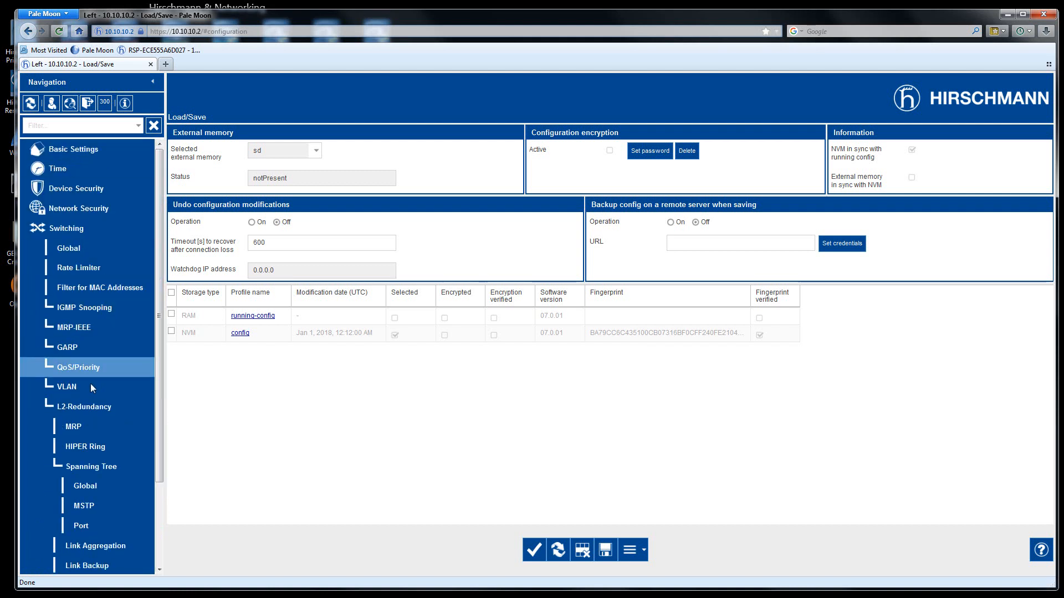
- Review the MRP ring settings, then return to the Spanning Tree Port table
{"action": "left_click", "coordinate": [77, 428]}
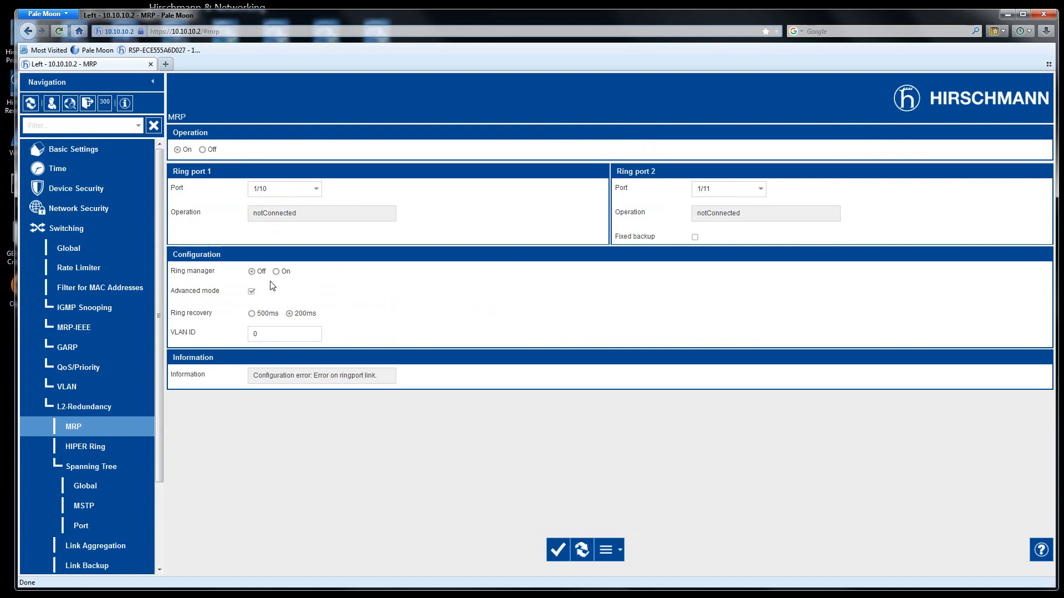
{"action": "left_click", "coordinate": [84, 525]}
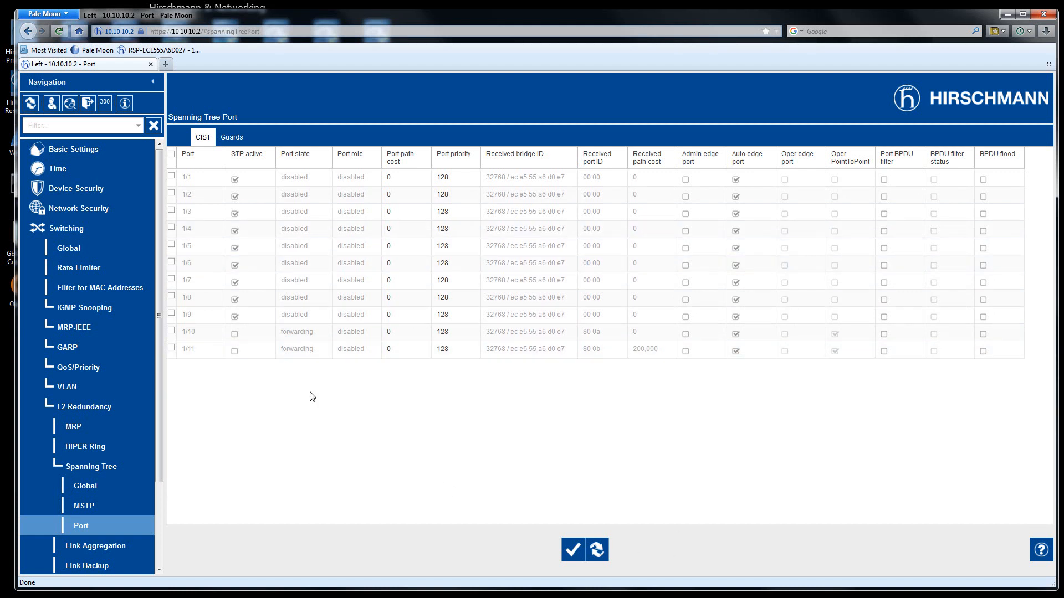
- Open the Middle switch at 10.10.10.3 from HiDiscovery in Pale Moon, adding a certificate security exception
{"action": "left_click", "coordinate": [1007, 14]}
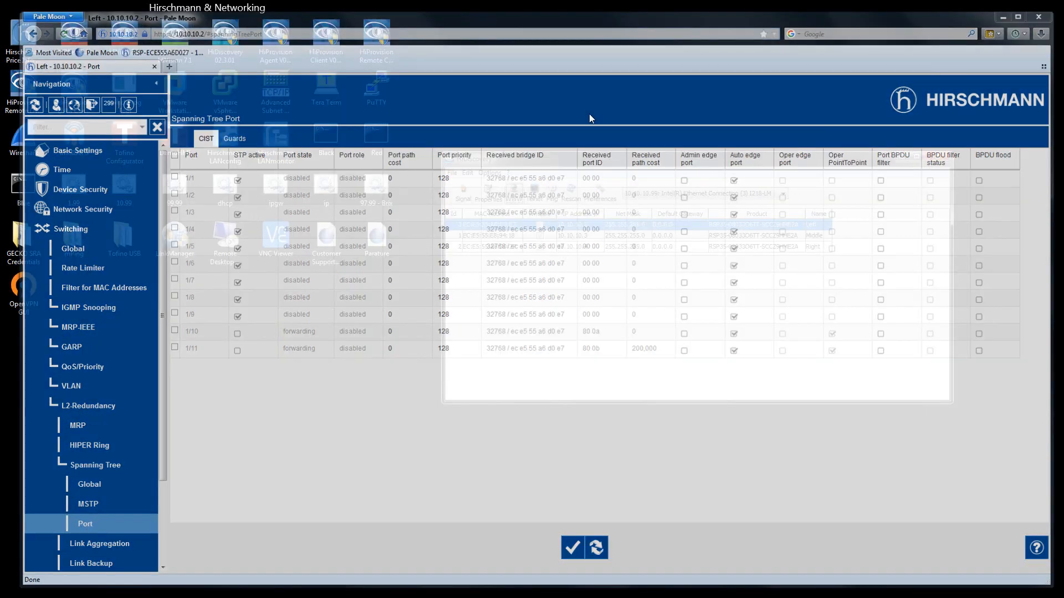
{"action": "left_click", "coordinate": [491, 237]}
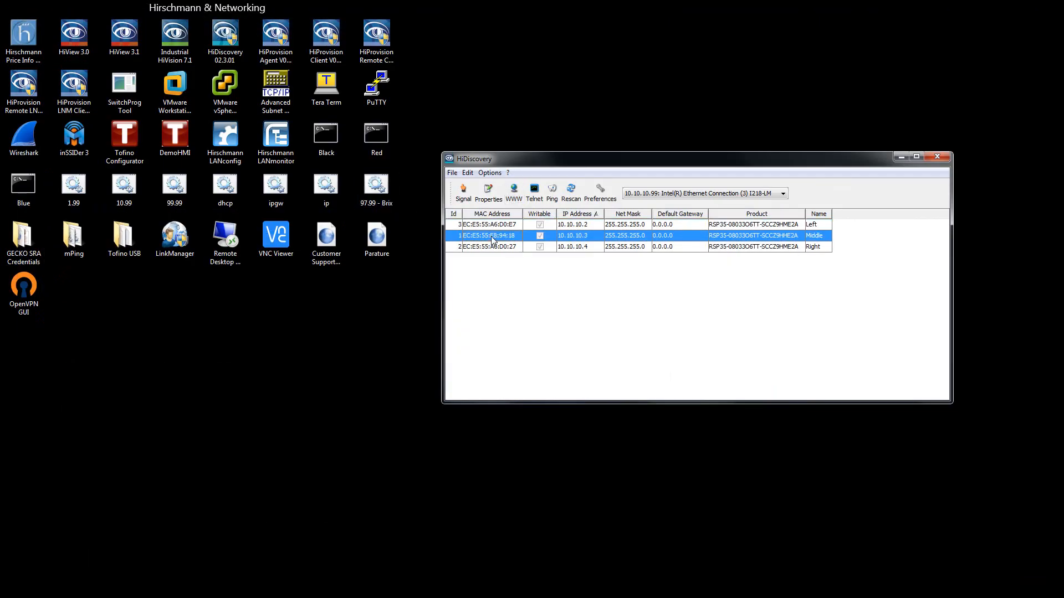
{"action": "left_click", "coordinate": [514, 192]}
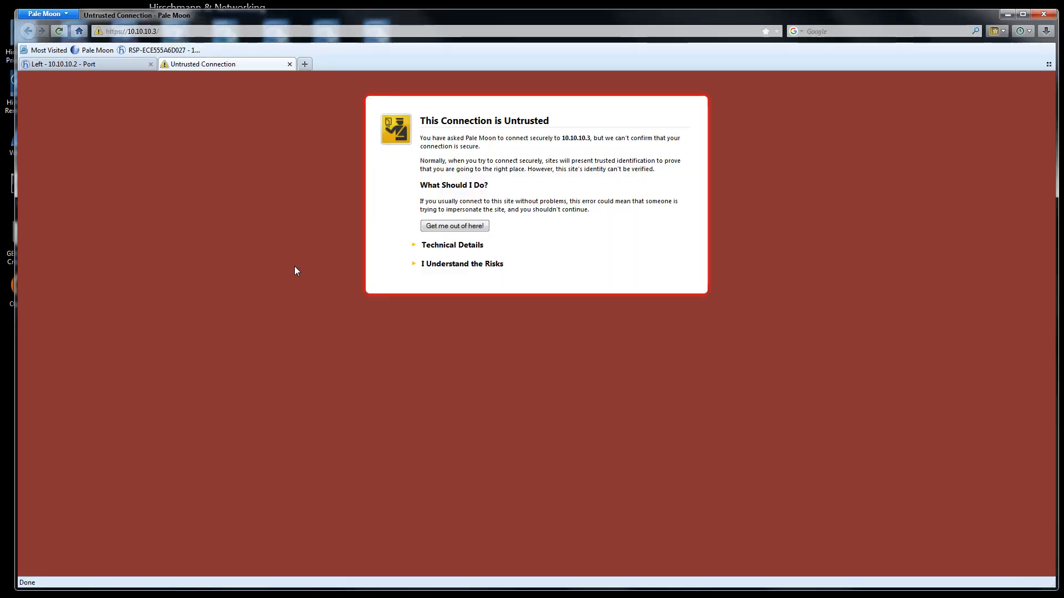
{"action": "left_click", "coordinate": [446, 264]}
{"action": "left_click", "coordinate": [449, 335]}
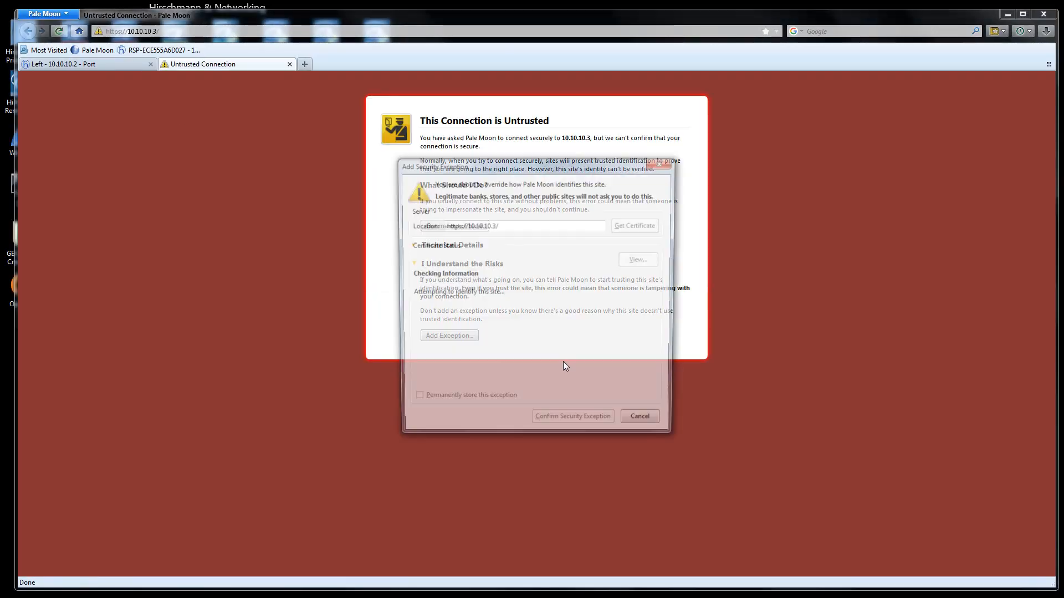
{"action": "left_click", "coordinate": [567, 424]}
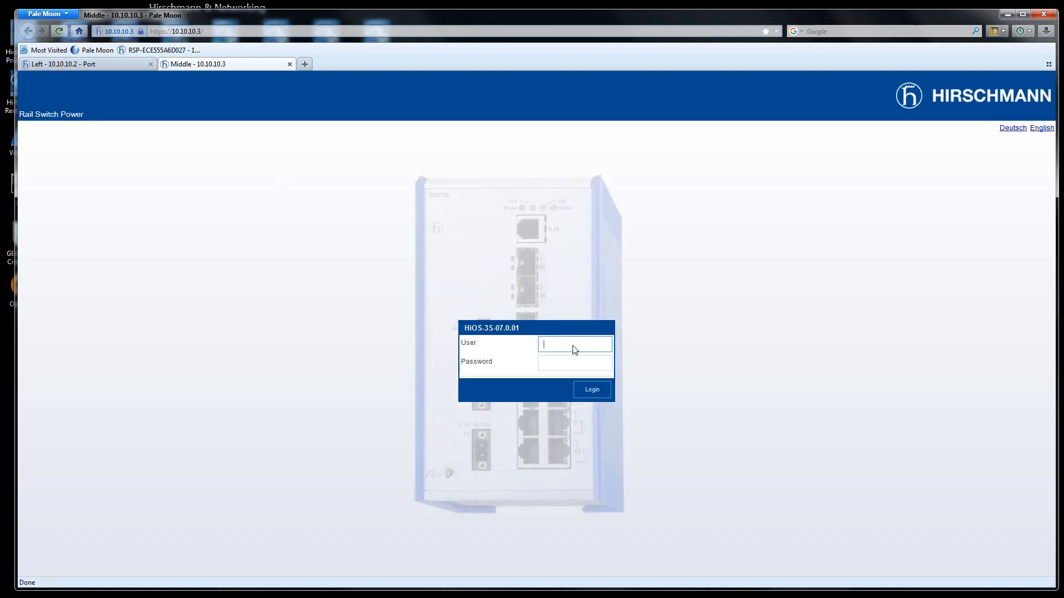
- Log in to the Middle switch with the admin user name and password
{"action": "left_click", "coordinate": [575, 349]}
{"action": "type", "text": "admin"}
{"action": "key", "text": "Tab"}
{"action": "type", "text": "priva"}
{"action": "key", "text": "Return"}
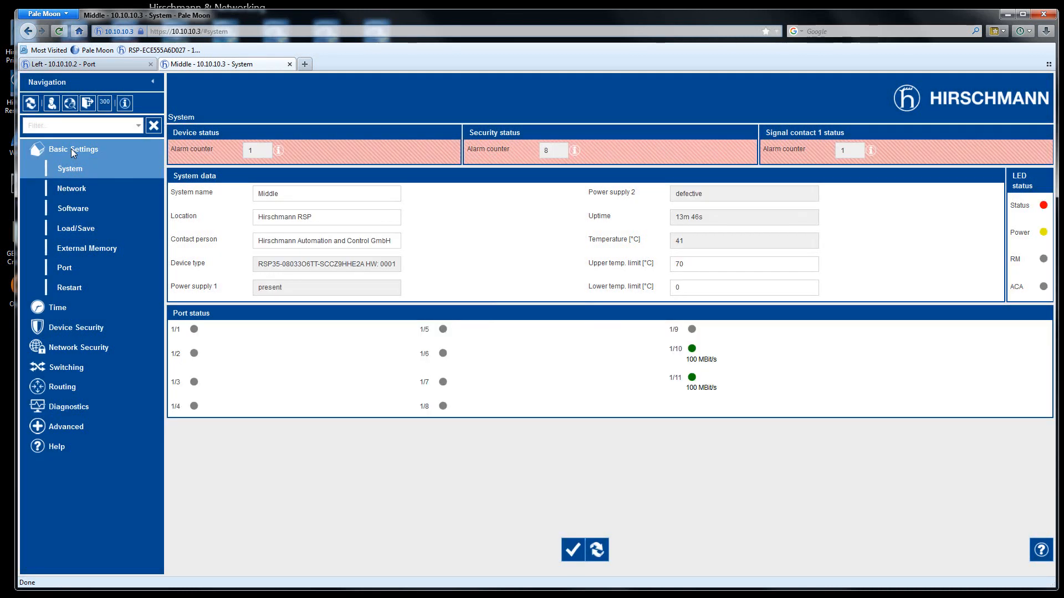
- On the Middle switch's L2-Redundancy MRP page, set Operation On, ring ports 1/10 and 1/11, Ring manager On
{"action": "left_click", "coordinate": [71, 149]}
{"action": "left_click", "coordinate": [66, 229]}
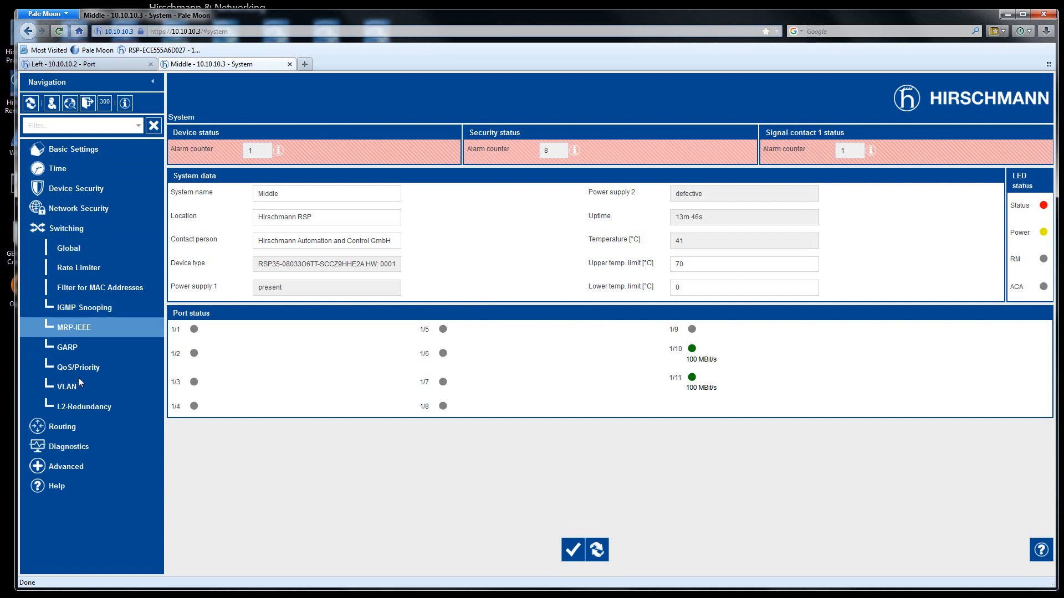
{"action": "left_click", "coordinate": [78, 408]}
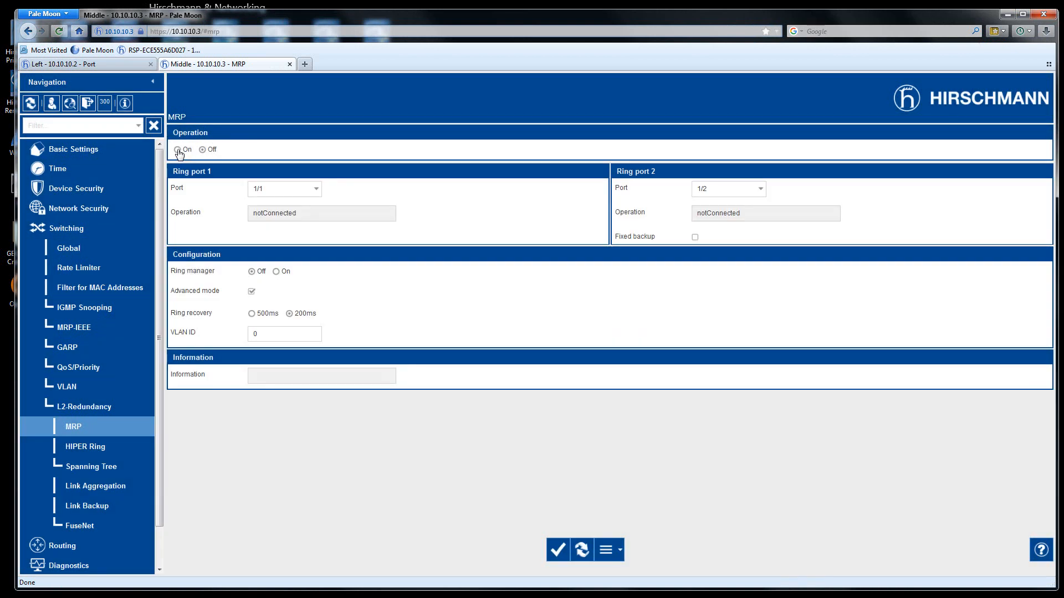
{"action": "left_click", "coordinate": [178, 150]}
{"action": "left_click", "coordinate": [315, 189]}
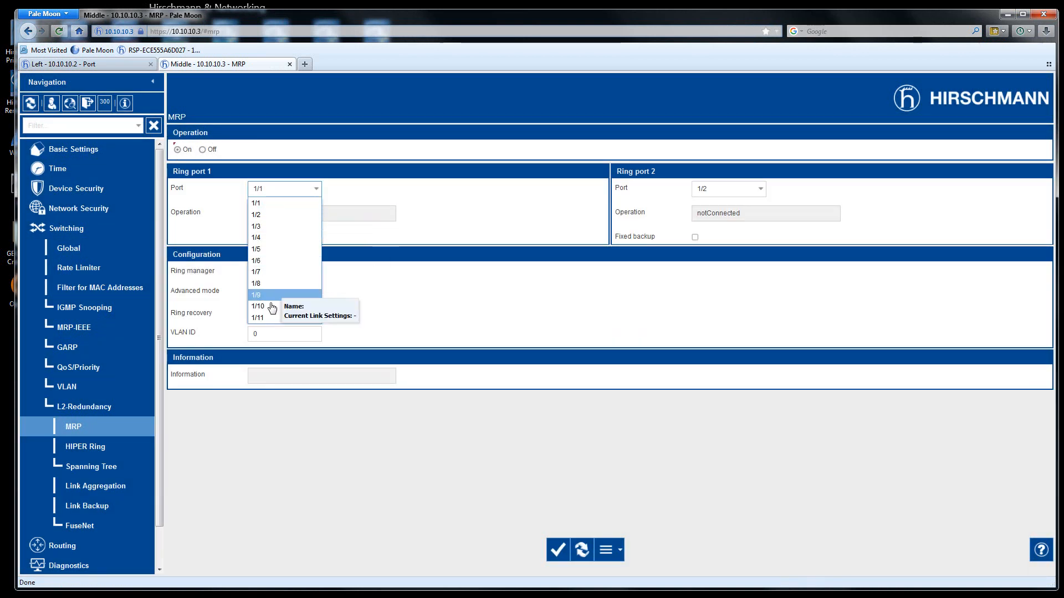
{"action": "left_click", "coordinate": [304, 306]}
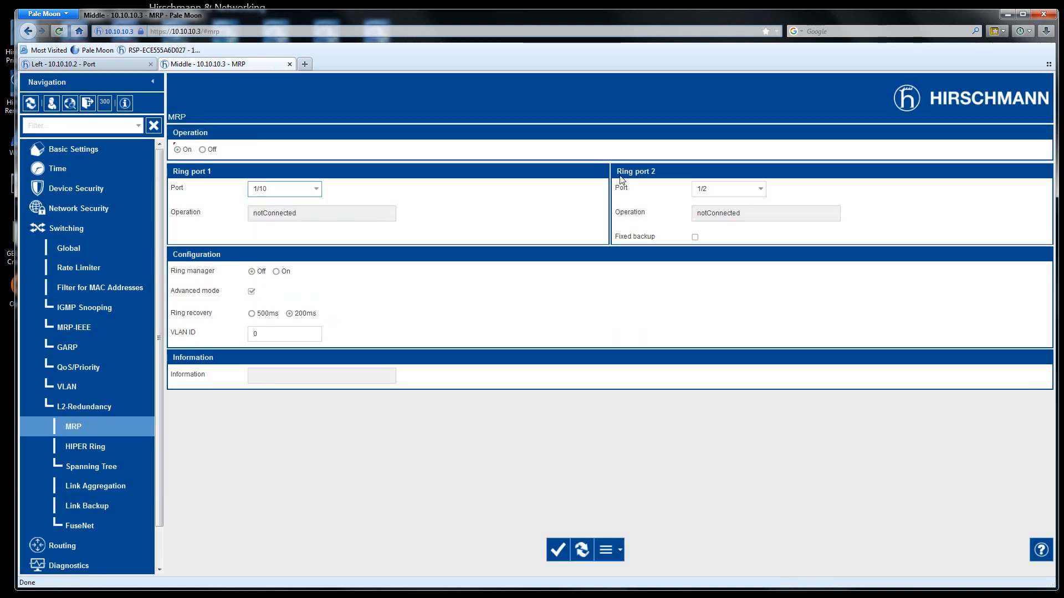
{"action": "left_click", "coordinate": [740, 191]}
{"action": "left_click", "coordinate": [711, 317]}
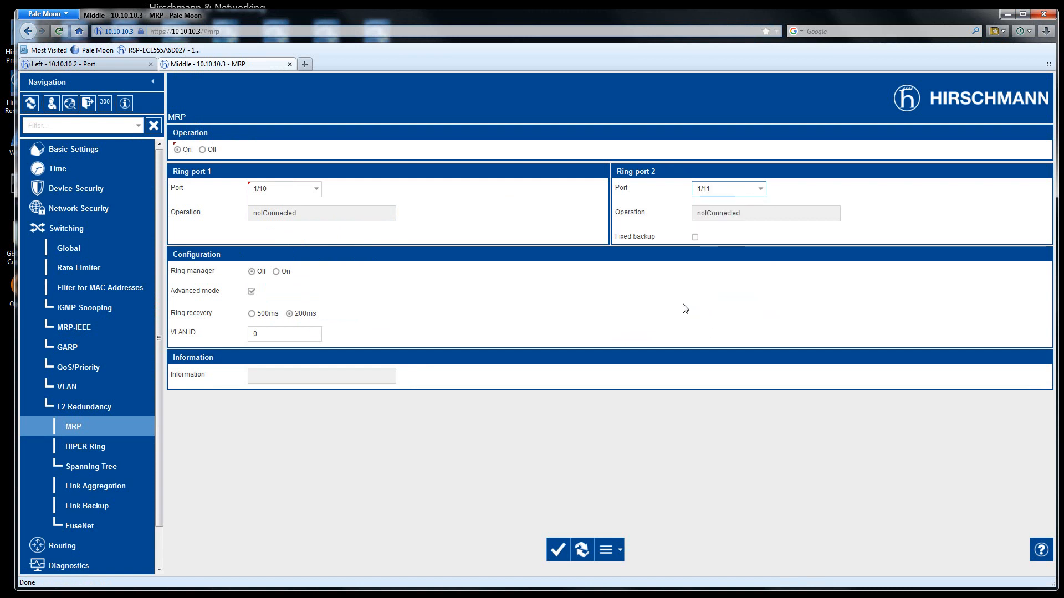
{"action": "left_click", "coordinate": [276, 271]}
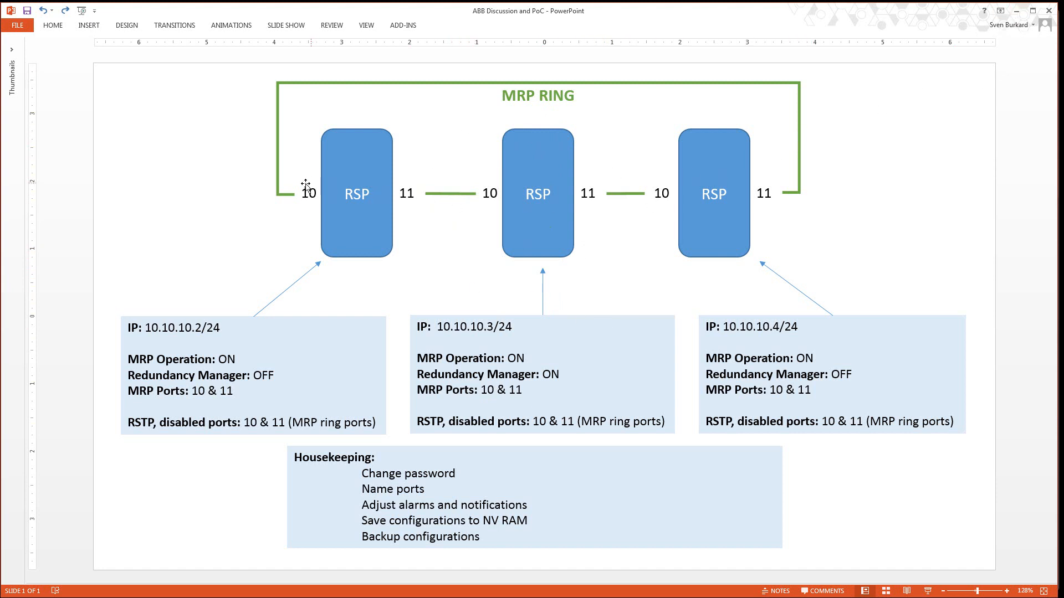
- Minimize PowerPoint to bring the Middle switch's MRP page back into view
{"action": "left_click", "coordinate": [1018, 11]}
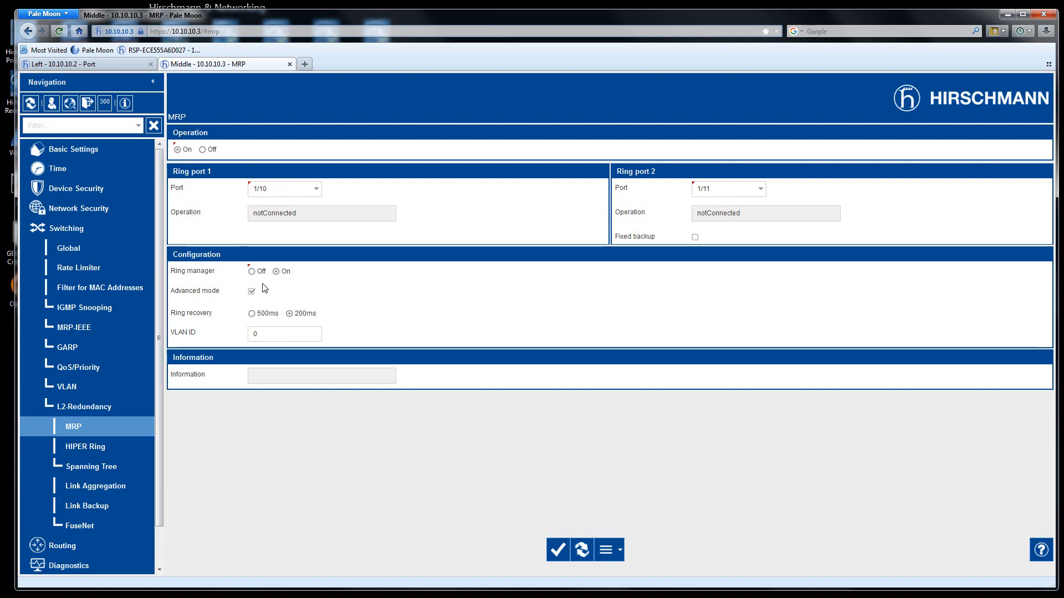
- Apply the MRP settings and disable STP on ports 1/10 and 1/11 in the Spanning Tree port table
{"action": "left_click", "coordinate": [557, 551]}
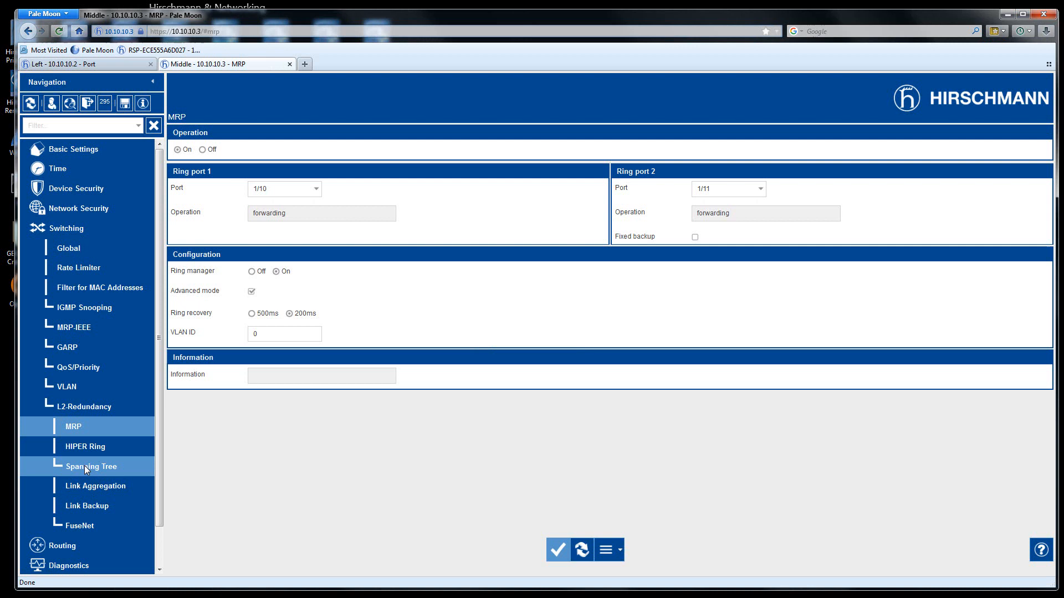
{"action": "left_click", "coordinate": [84, 465]}
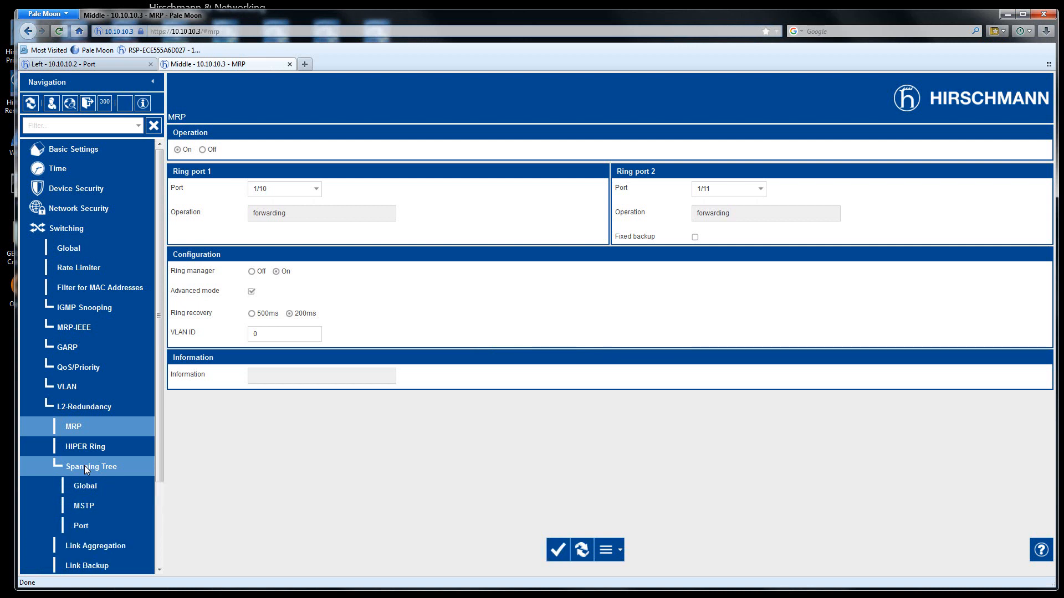
{"action": "left_click", "coordinate": [102, 524]}
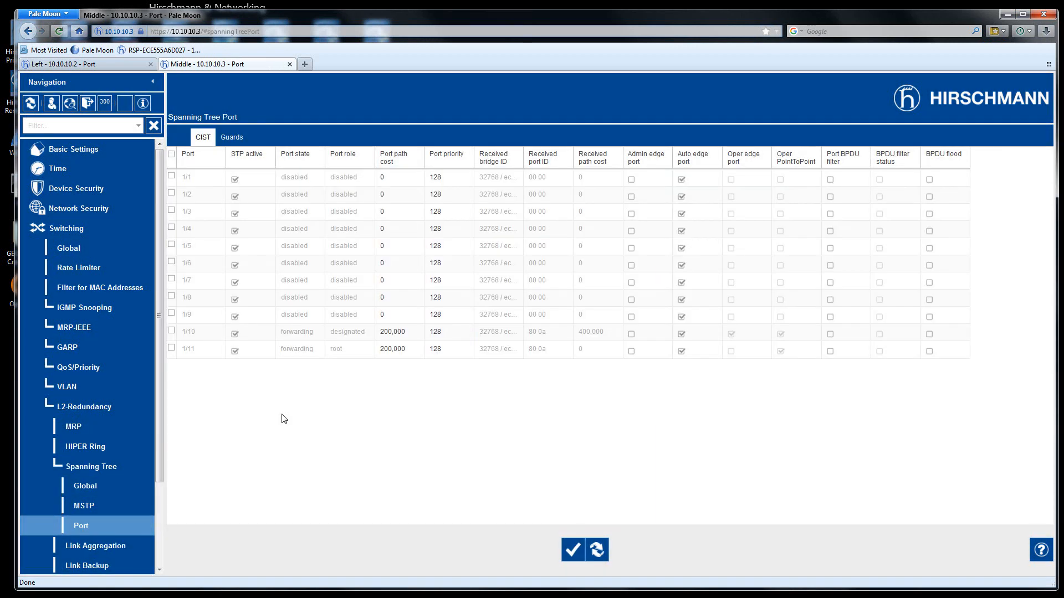
{"action": "left_click", "coordinate": [235, 335]}
{"action": "left_click", "coordinate": [235, 353]}
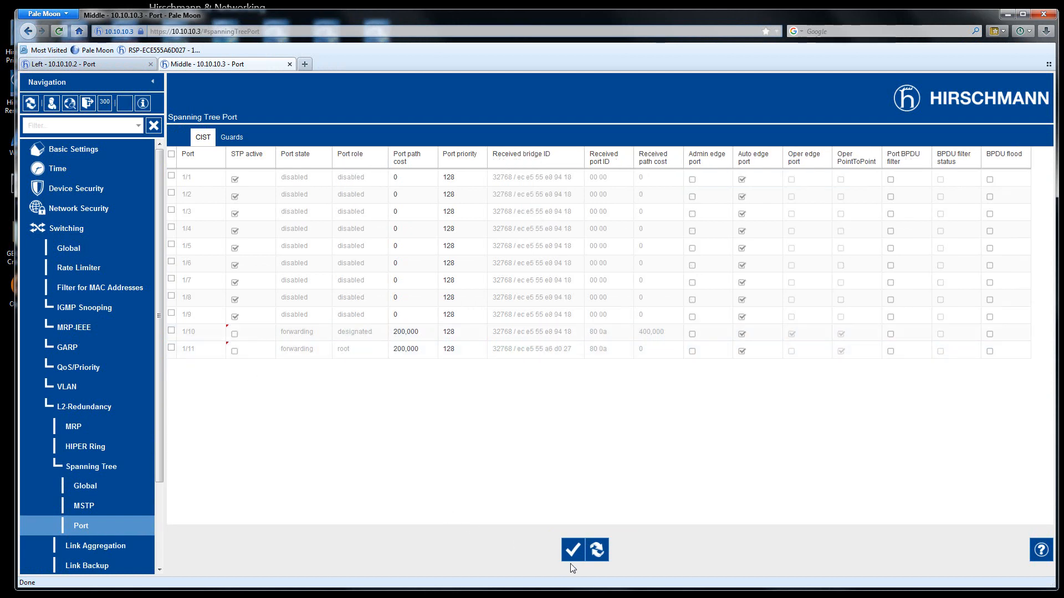
{"action": "left_click", "coordinate": [572, 551]}
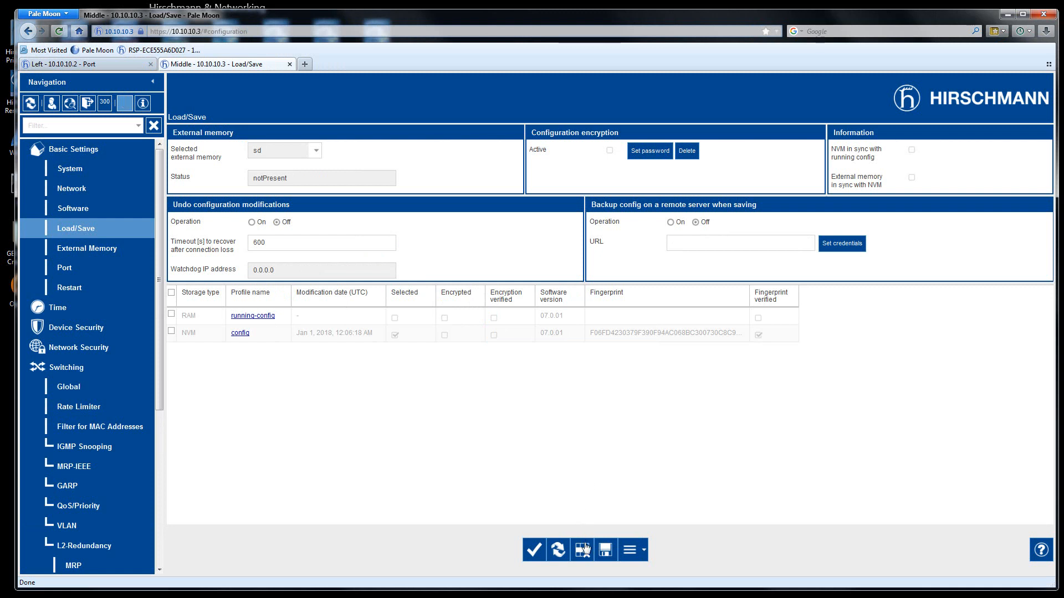
- Save the Middle switch's configuration to NVM and acknowledge the saved message
{"action": "left_click", "coordinate": [605, 551]}
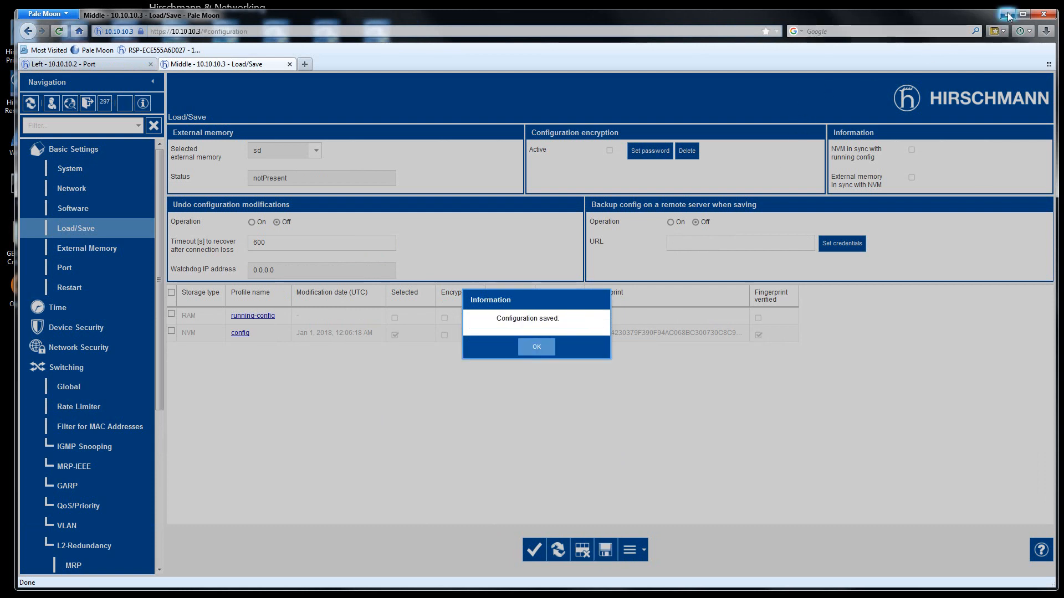
{"action": "left_click", "coordinate": [536, 347]}
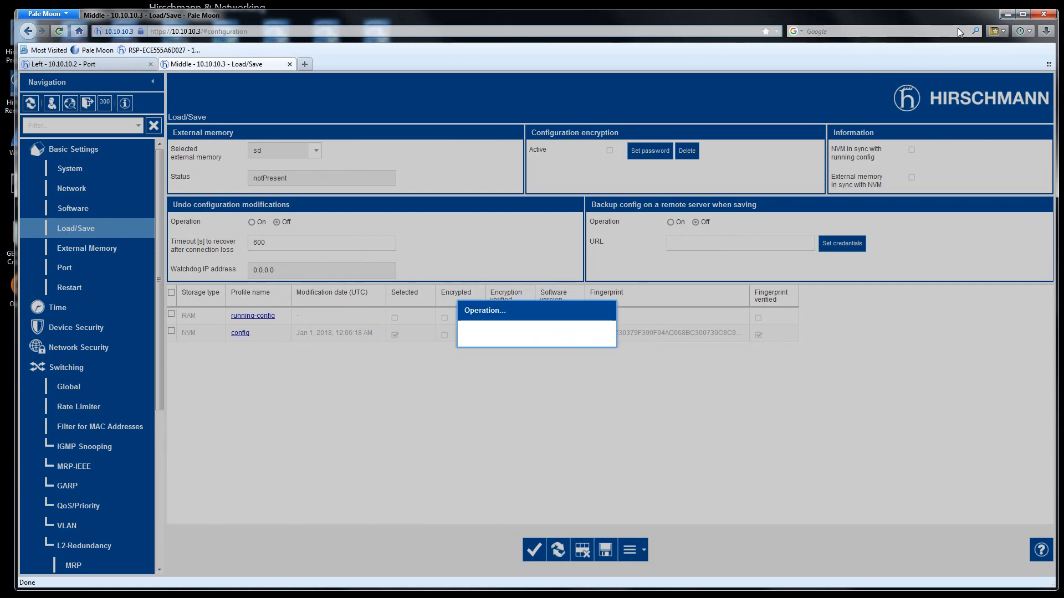
{"action": "left_click", "coordinate": [1008, 14]}
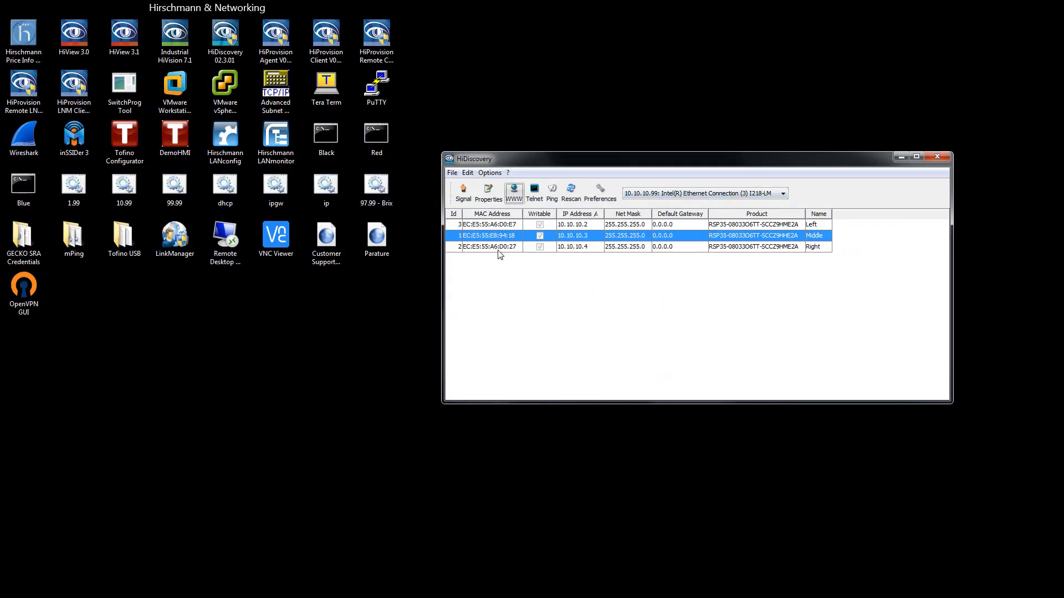
- Open the Right switch at 10.10.10.4 from HiDiscovery, confirming a certificate security exception
{"action": "left_click", "coordinate": [498, 247]}
{"action": "left_click", "coordinate": [514, 191]}
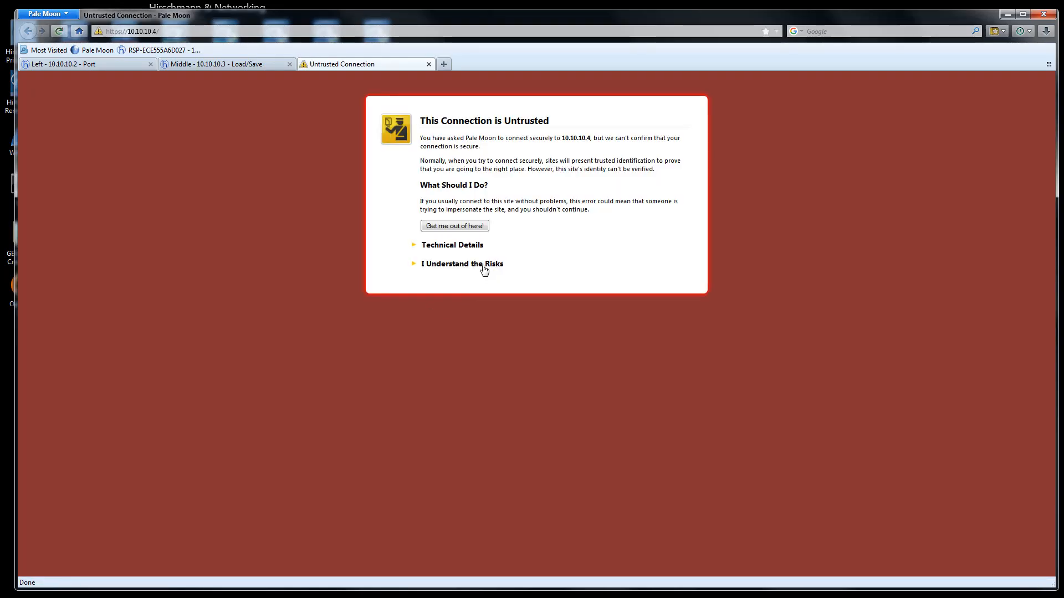
{"action": "left_click", "coordinate": [482, 267]}
{"action": "left_click", "coordinate": [449, 335]}
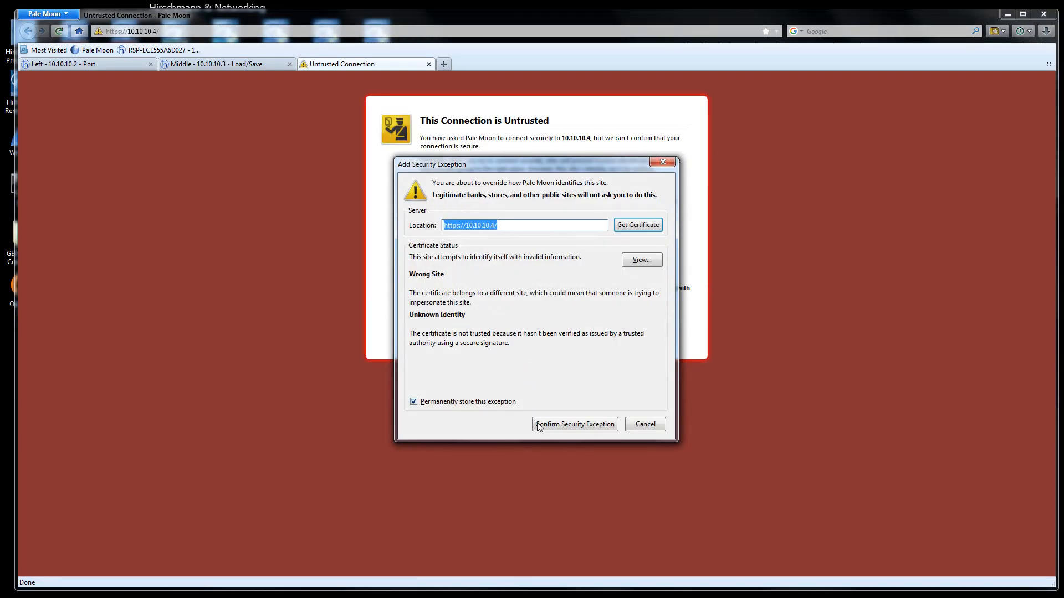
{"action": "left_click", "coordinate": [557, 433]}
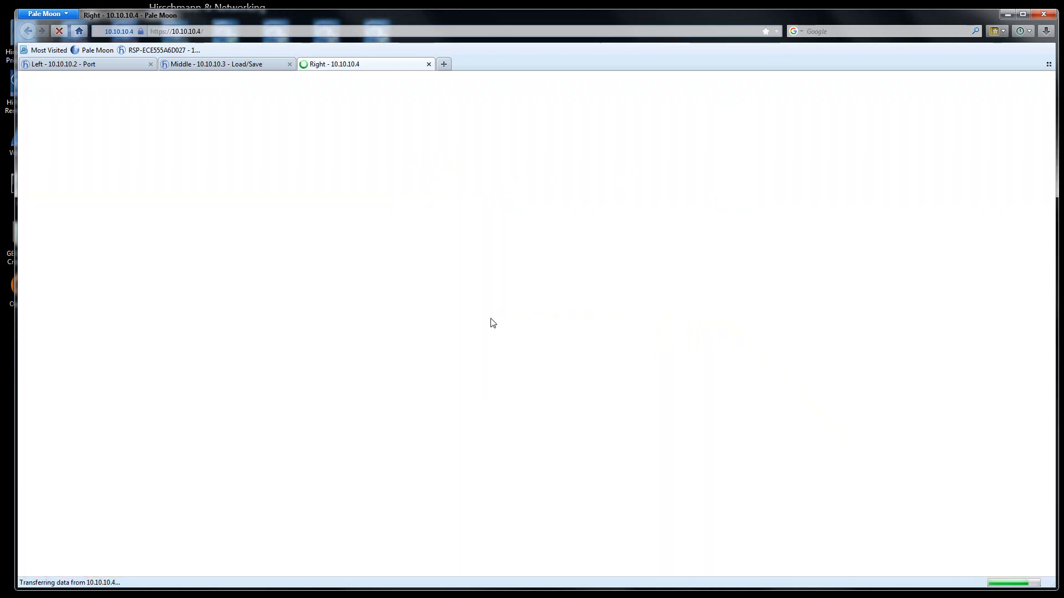
- Log in to the Right switch with the admin user name and password
{"action": "type", "text": "admin"}
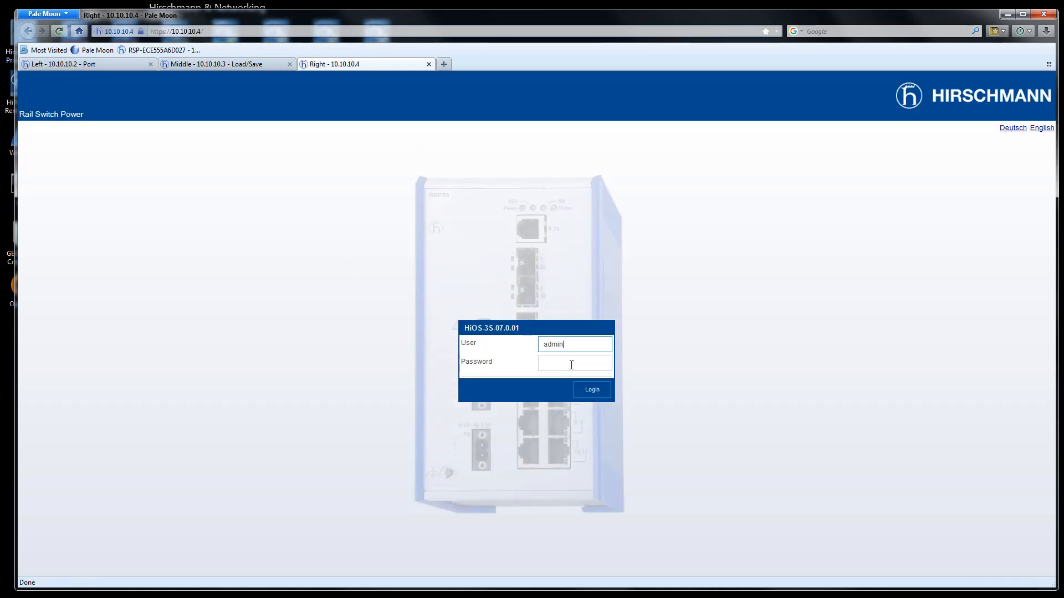
{"action": "left_click", "coordinate": [571, 365]}
{"action": "type", "text": "private"}
{"action": "key", "text": "Return"}
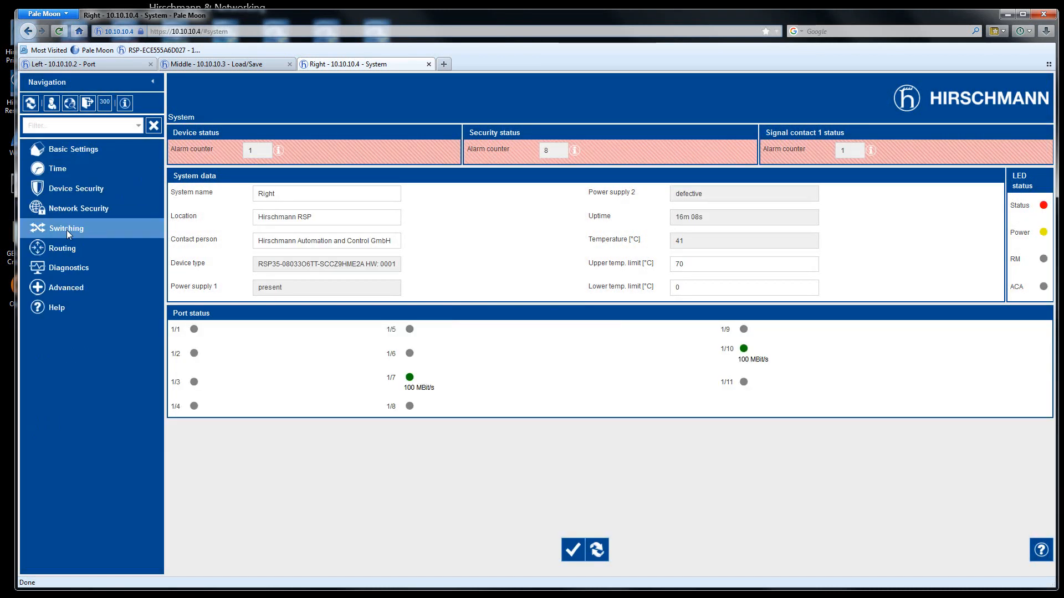
- On the Right switch's MRP page, choose ring ports 1/10 and 1/11 and apply
{"action": "left_click", "coordinate": [67, 231]}
{"action": "left_click", "coordinate": [89, 405]}
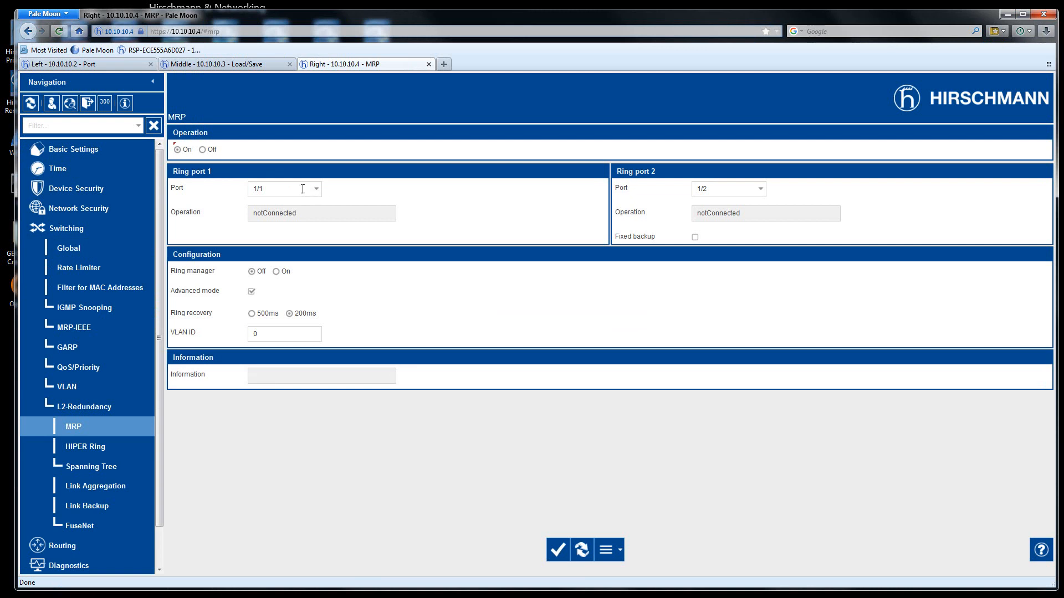
{"action": "left_click", "coordinate": [275, 189]}
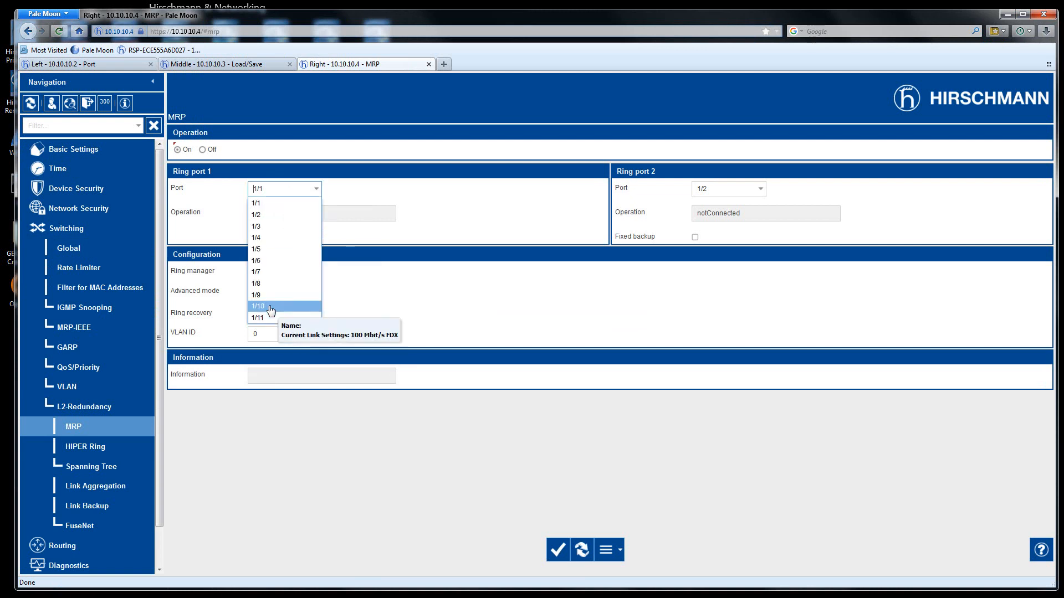
{"action": "left_click", "coordinate": [271, 311]}
{"action": "left_click", "coordinate": [726, 191]}
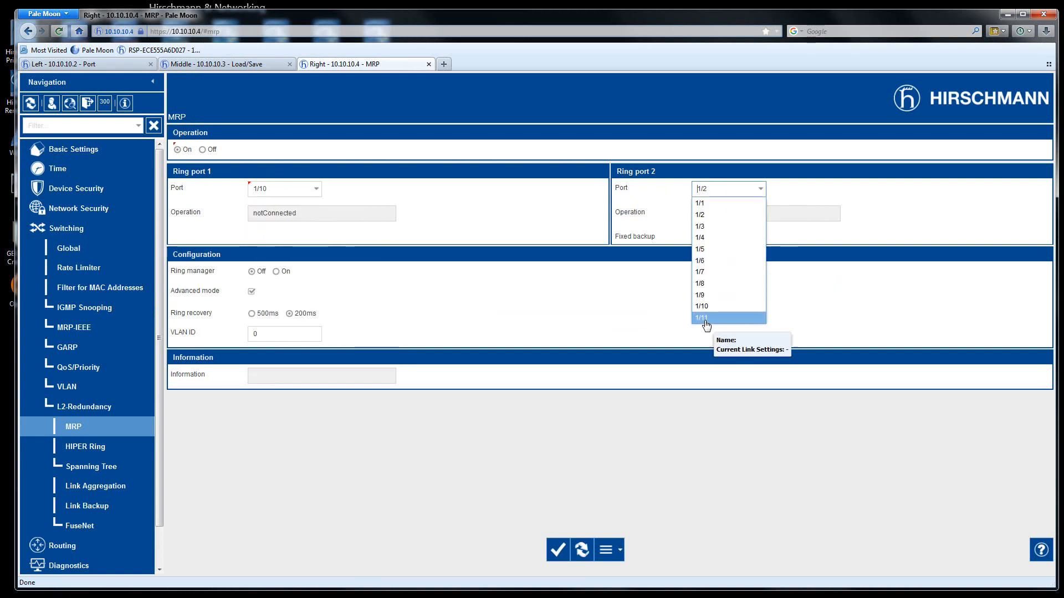
{"action": "left_click", "coordinate": [705, 318]}
{"action": "left_click", "coordinate": [563, 549]}
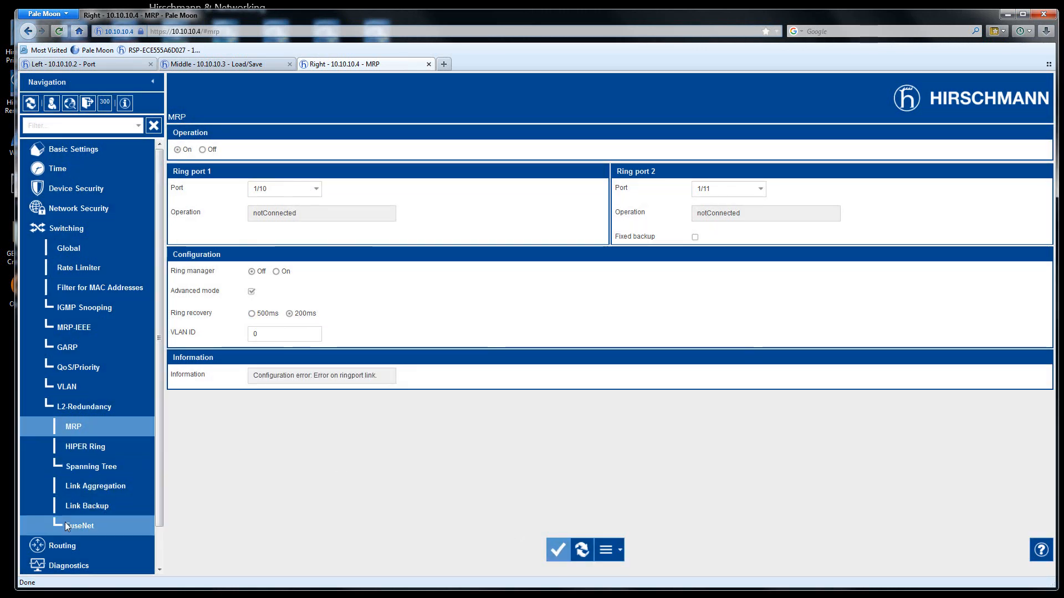
- Uncheck STP active for the Right switch's ports 1/10 and 1/11 and apply
{"action": "left_click", "coordinate": [99, 469]}
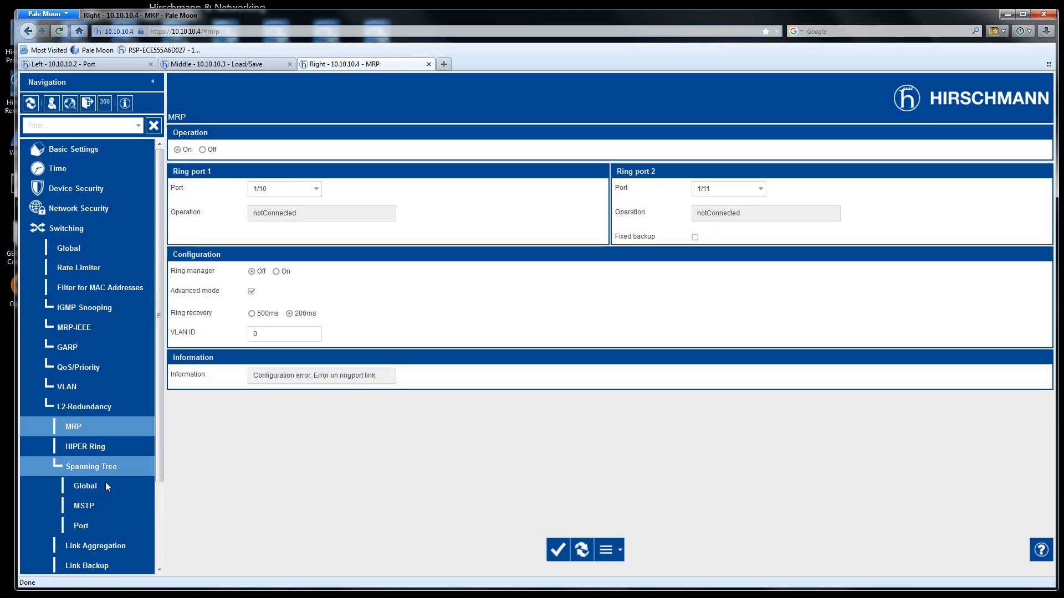
{"action": "left_click", "coordinate": [81, 525]}
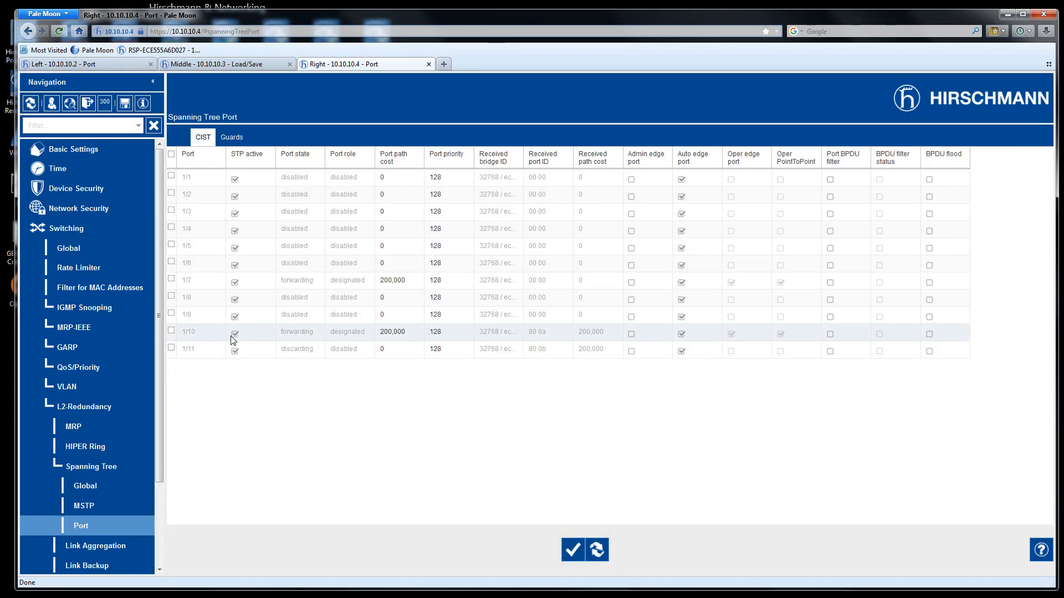
{"action": "left_click", "coordinate": [234, 334]}
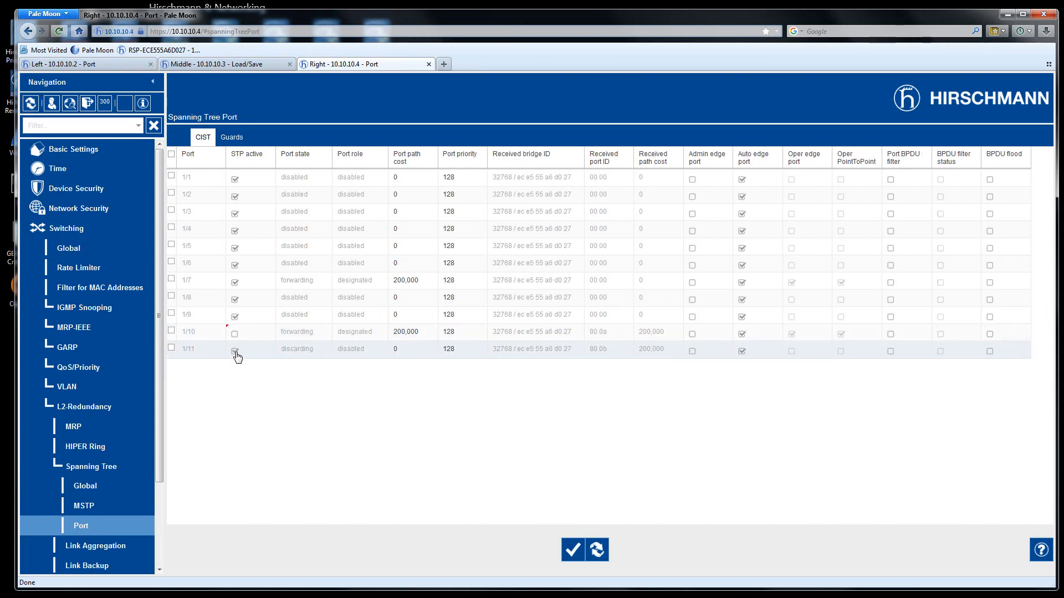
{"action": "left_click", "coordinate": [235, 351]}
{"action": "left_click", "coordinate": [572, 556]}
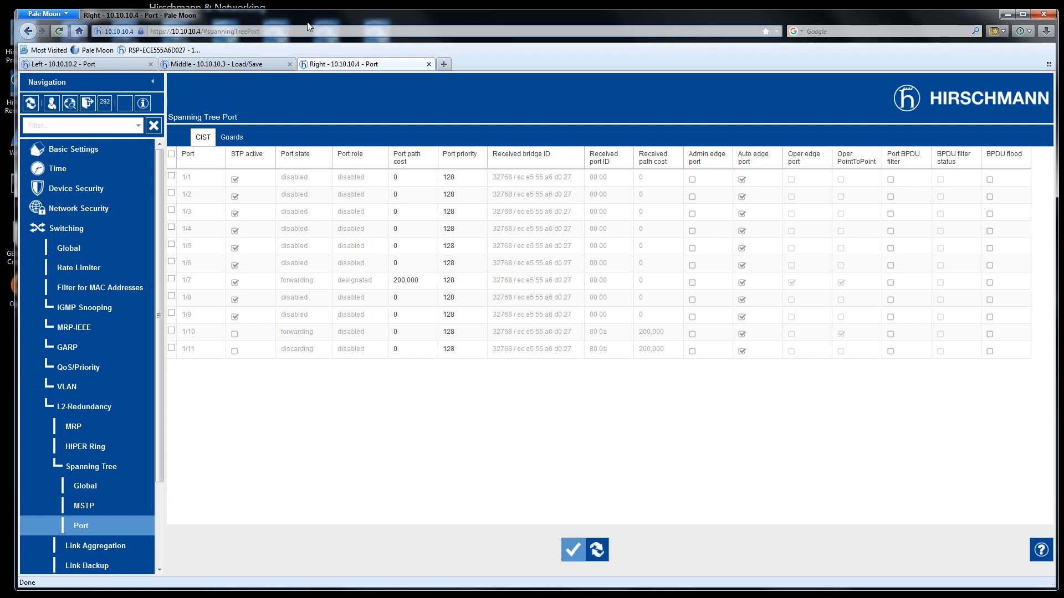
- Reload the Right switch's MRP status and save its configuration to NVM
{"action": "left_click", "coordinate": [75, 426]}
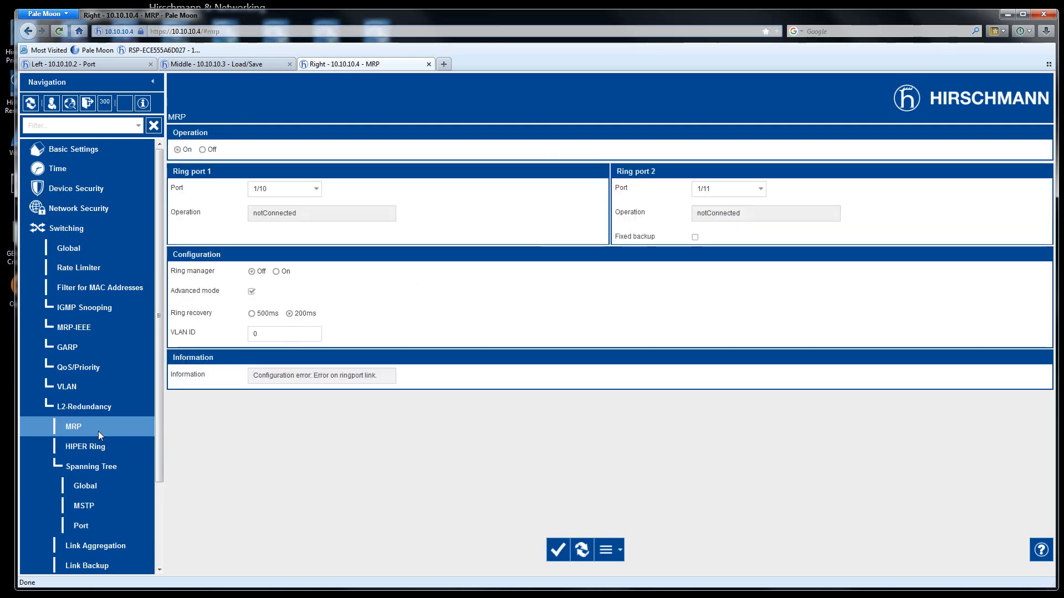
{"action": "left_click", "coordinate": [582, 550]}
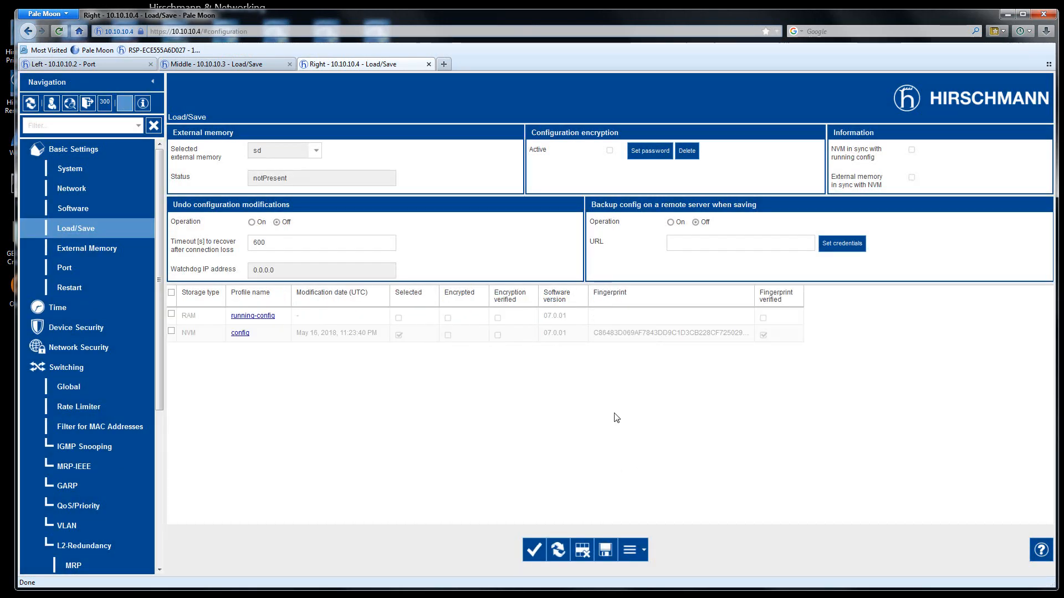
{"action": "left_click", "coordinate": [605, 551]}
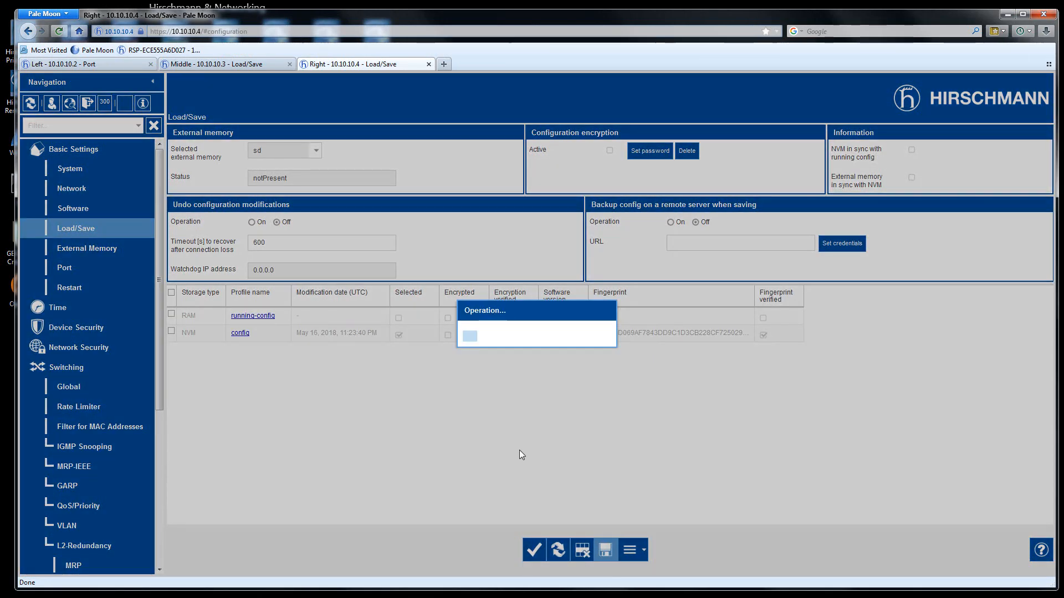
{"action": "left_click", "coordinate": [220, 65]}
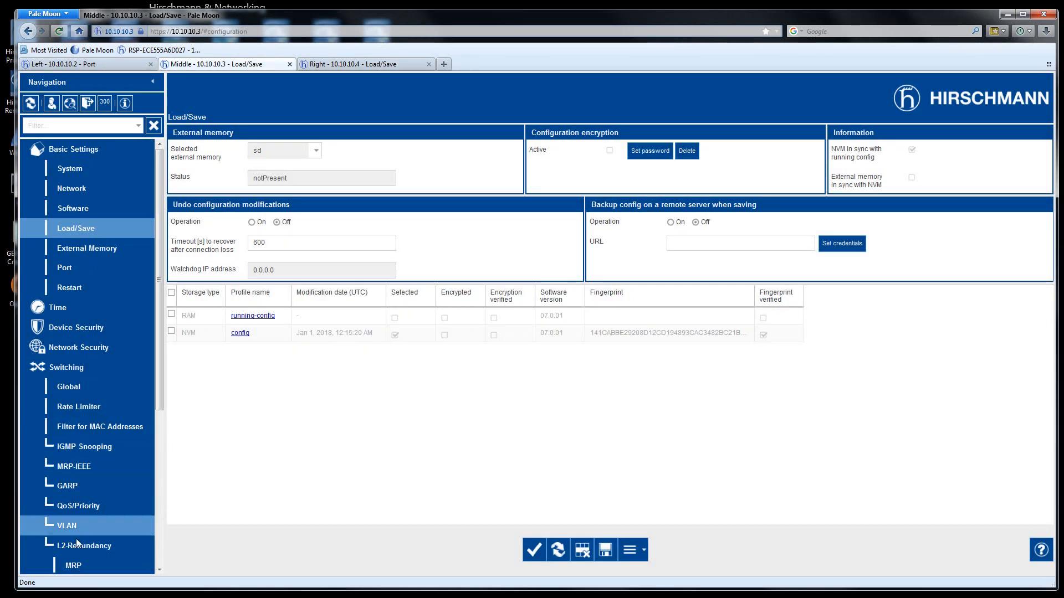
- Reload MRP status on the Middle and Left switches, ending on Middle showing 'Redundancy available'
{"action": "left_click", "coordinate": [76, 565]}
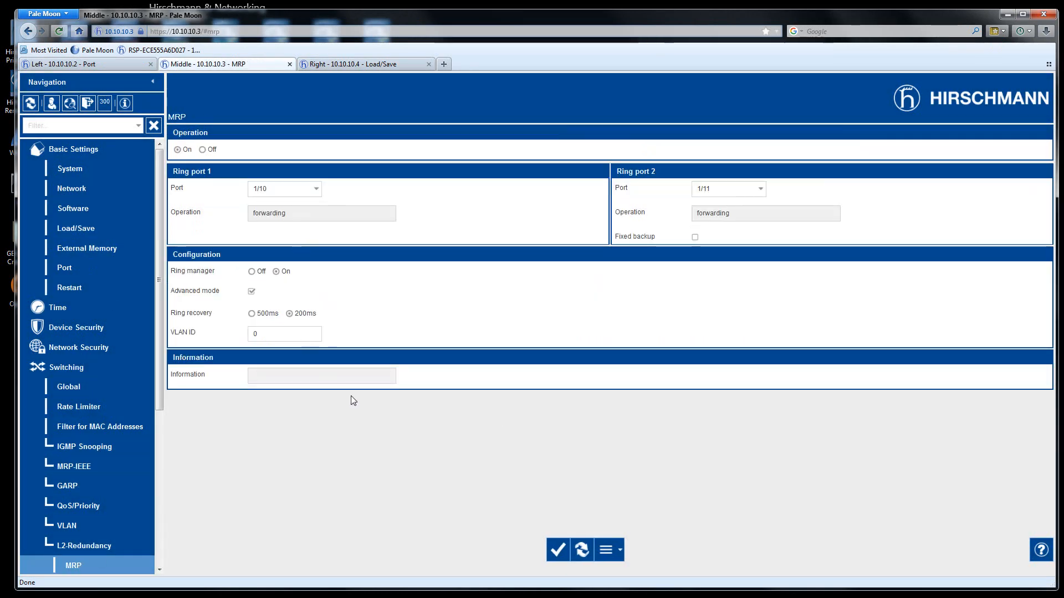
{"action": "left_click", "coordinate": [582, 554]}
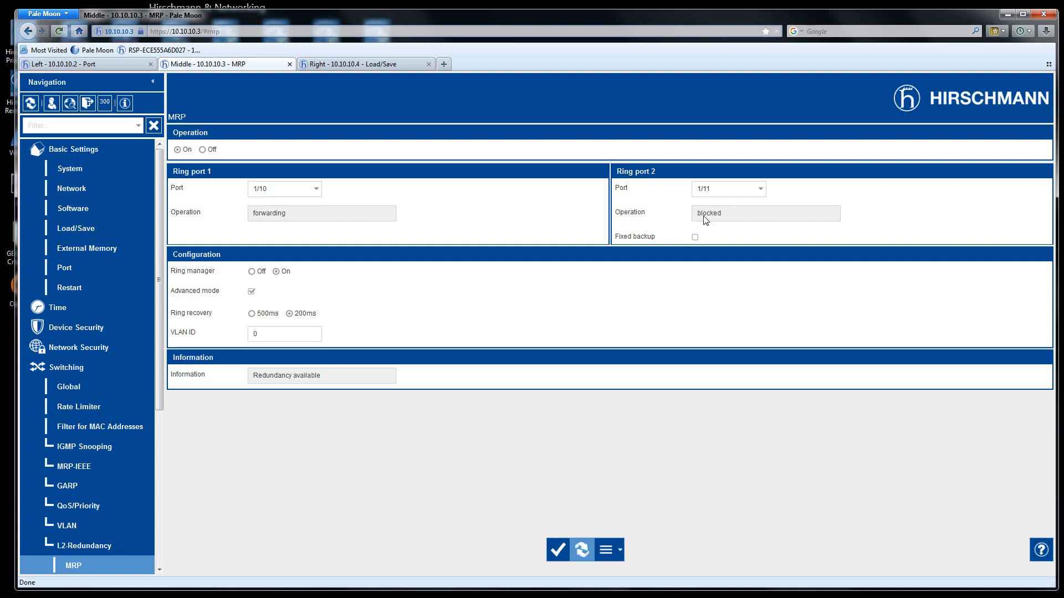
{"action": "left_click", "coordinate": [122, 65]}
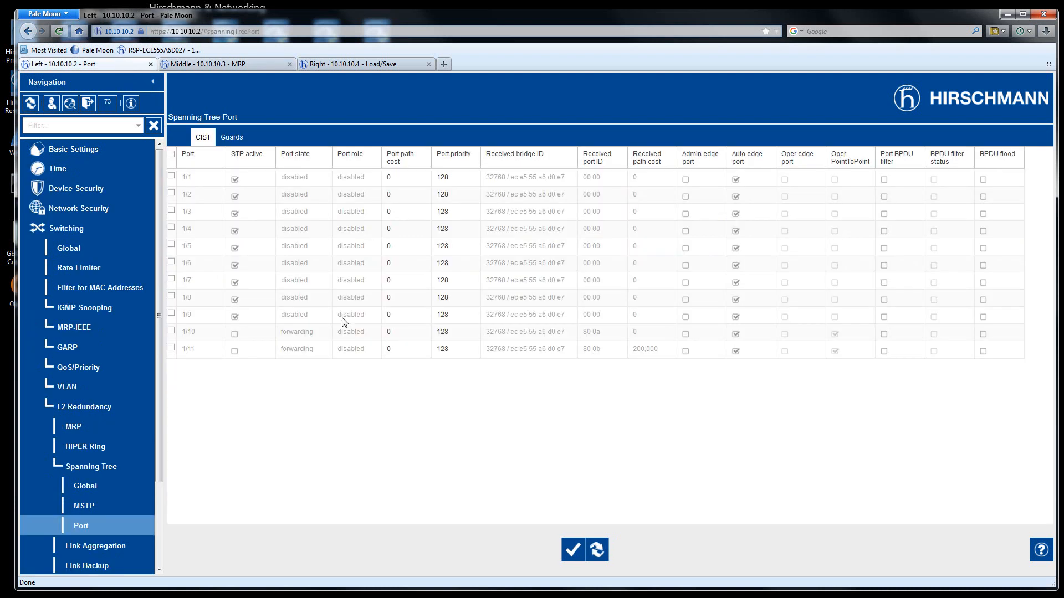
{"action": "left_click", "coordinate": [76, 422]}
{"action": "left_click", "coordinate": [592, 550]}
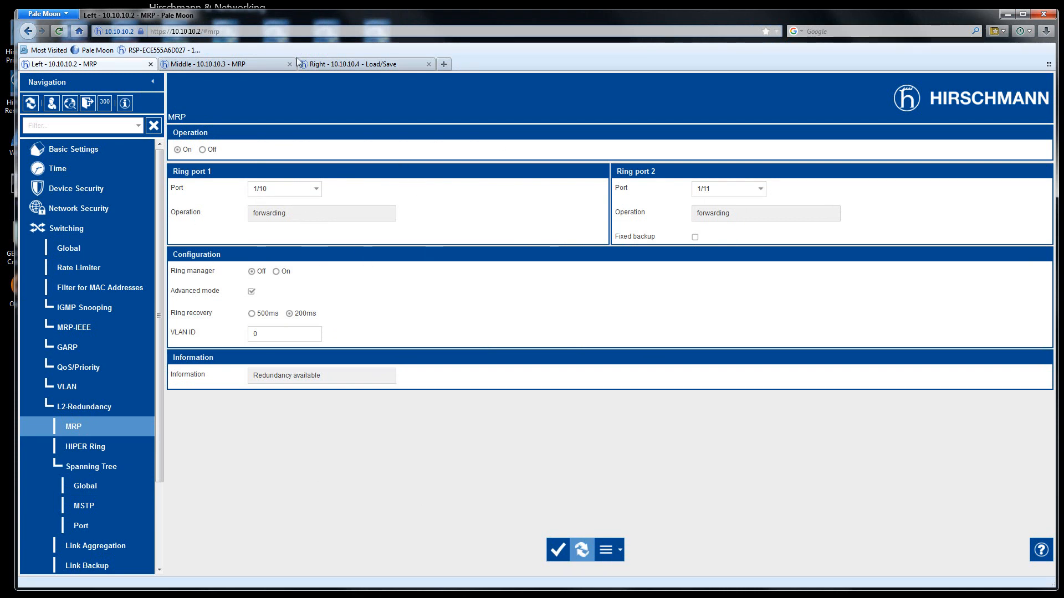
{"action": "left_click", "coordinate": [227, 65]}
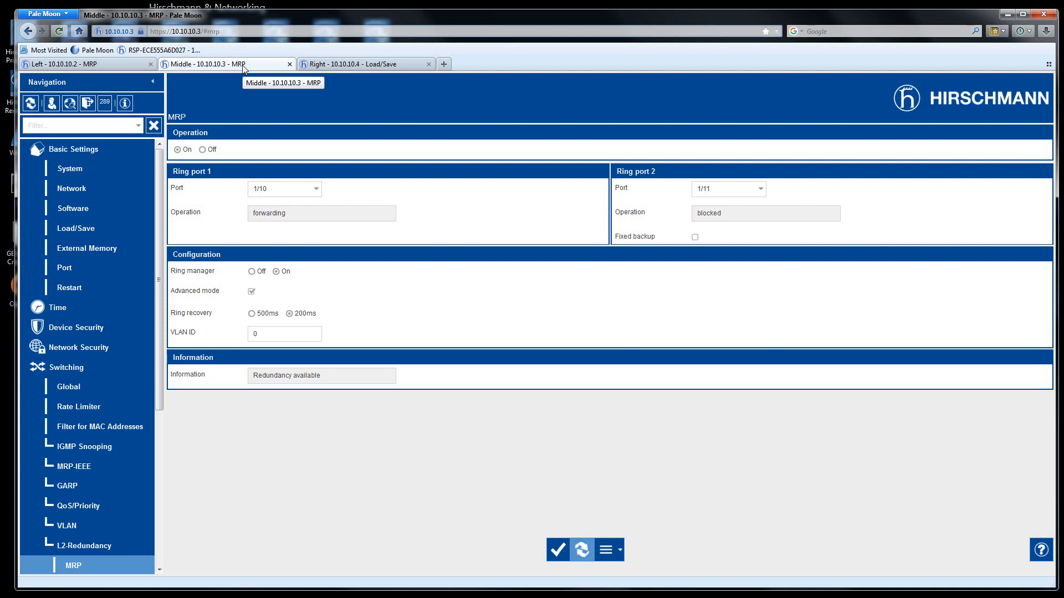
- Open the Left switch's System page, check its power-supply Device status alarm, and expand Diagnostics
{"action": "left_click", "coordinate": [64, 151]}
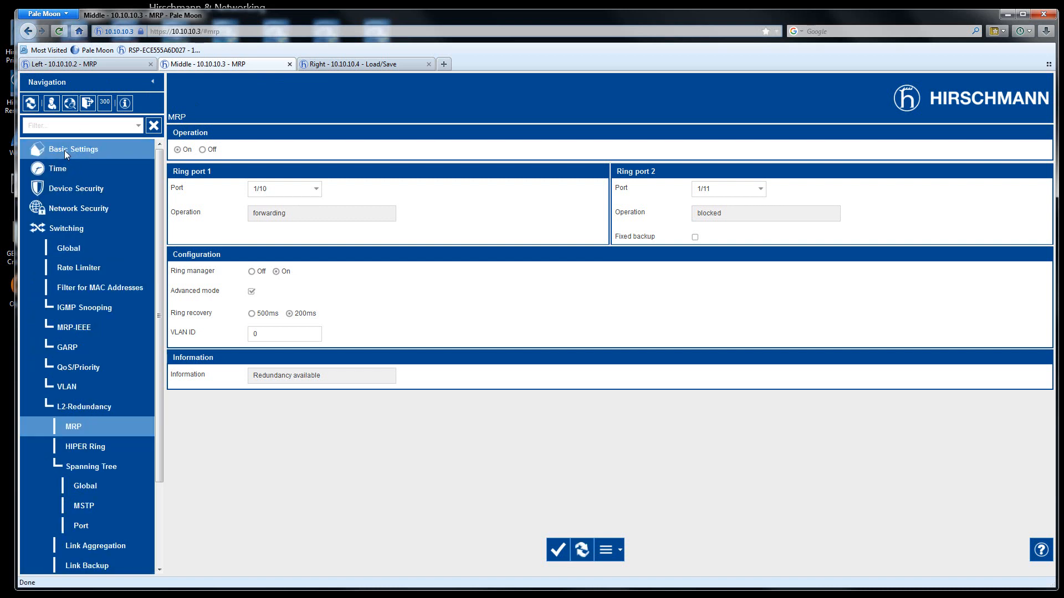
{"action": "left_click", "coordinate": [64, 231]}
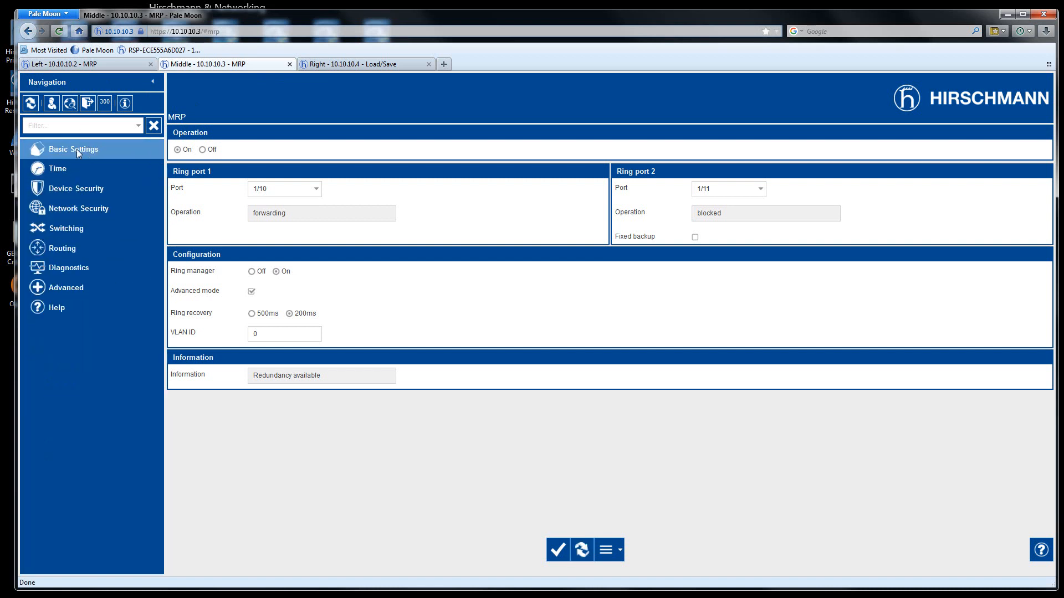
{"action": "left_click", "coordinate": [92, 64]}
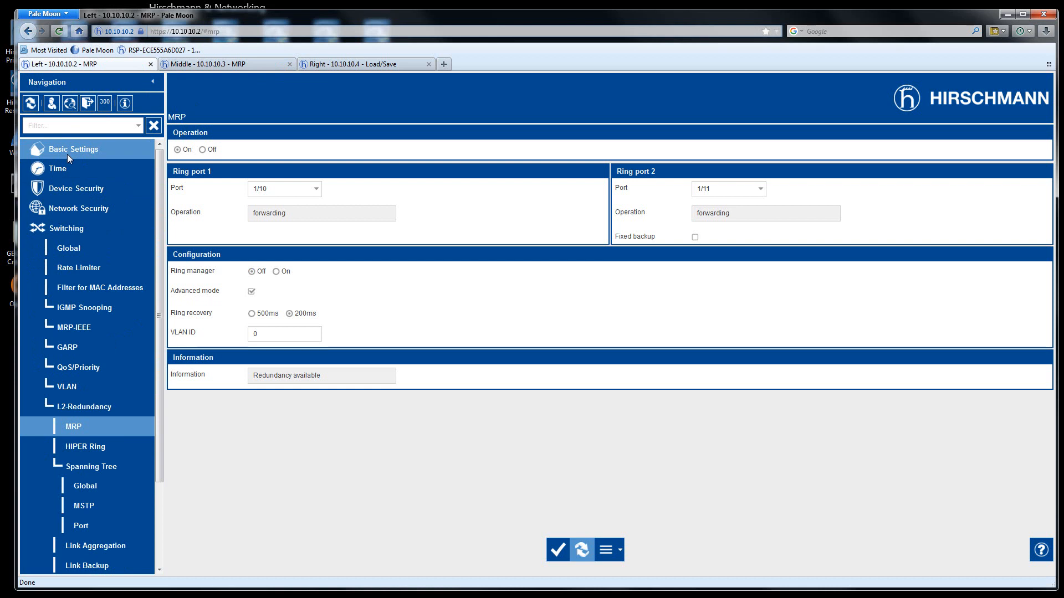
{"action": "left_click", "coordinate": [43, 149]}
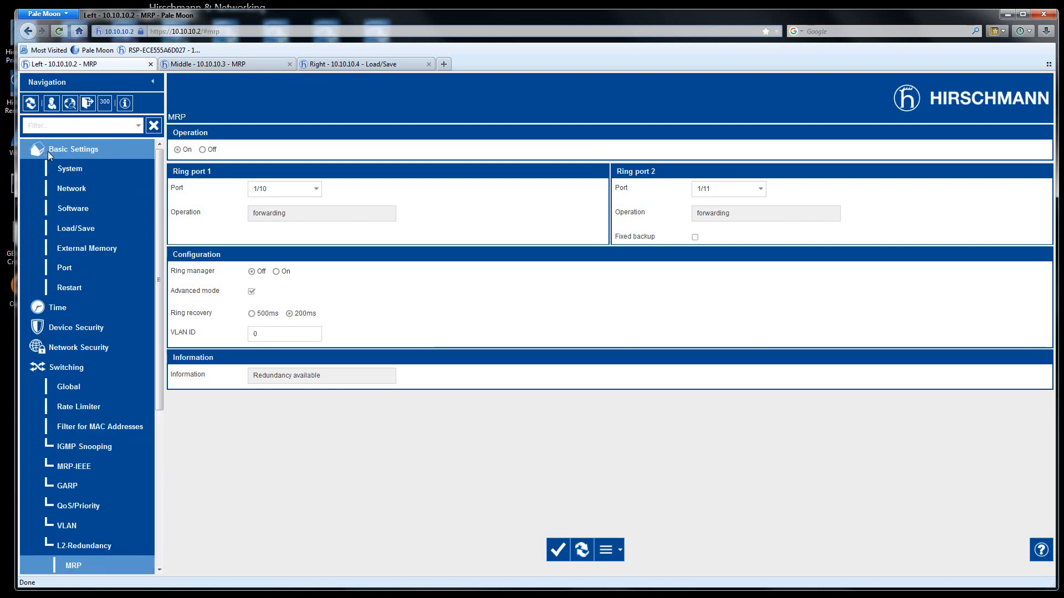
{"action": "left_click", "coordinate": [75, 166]}
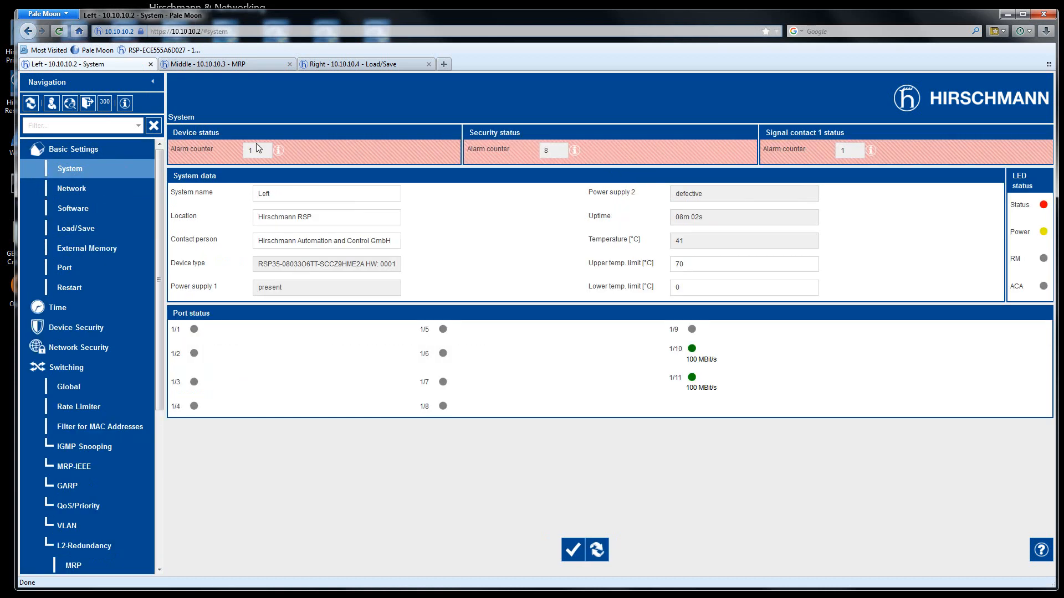
{"action": "mouse_move", "coordinate": [280, 155]}
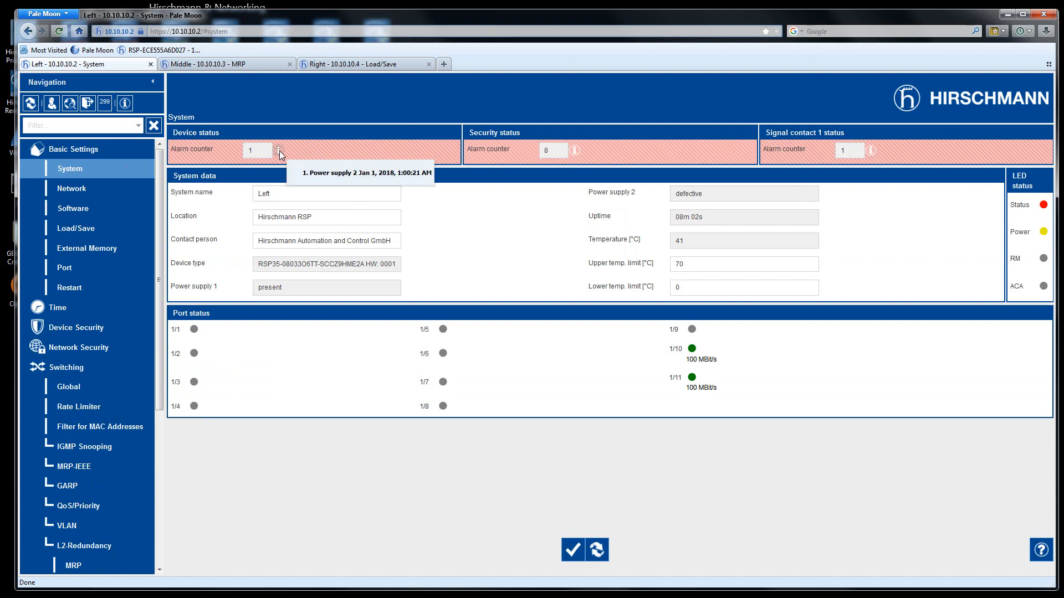
{"action": "left_click", "coordinate": [78, 369]}
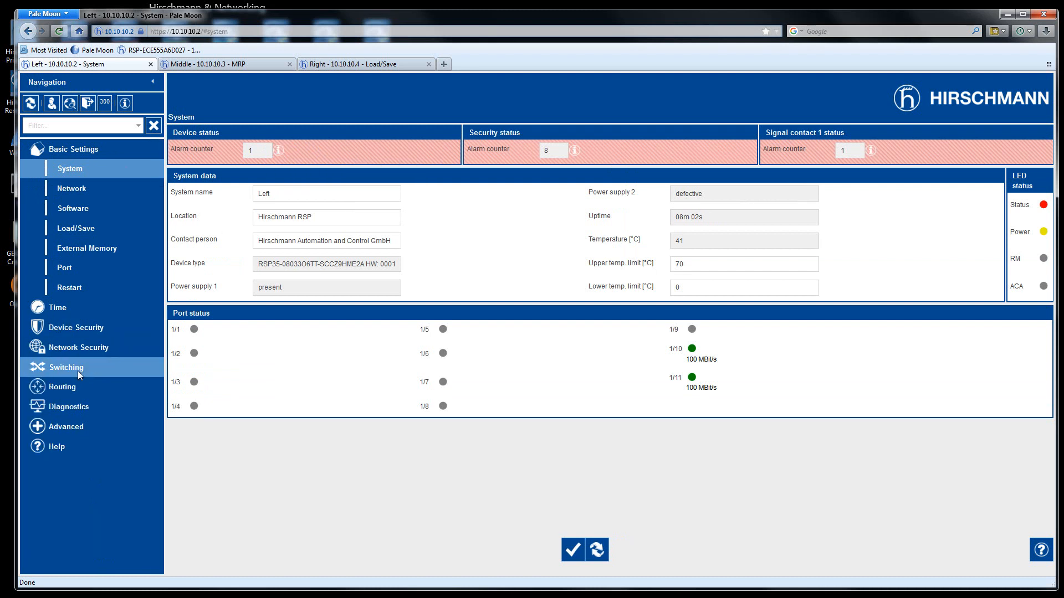
{"action": "left_click", "coordinate": [64, 408]}
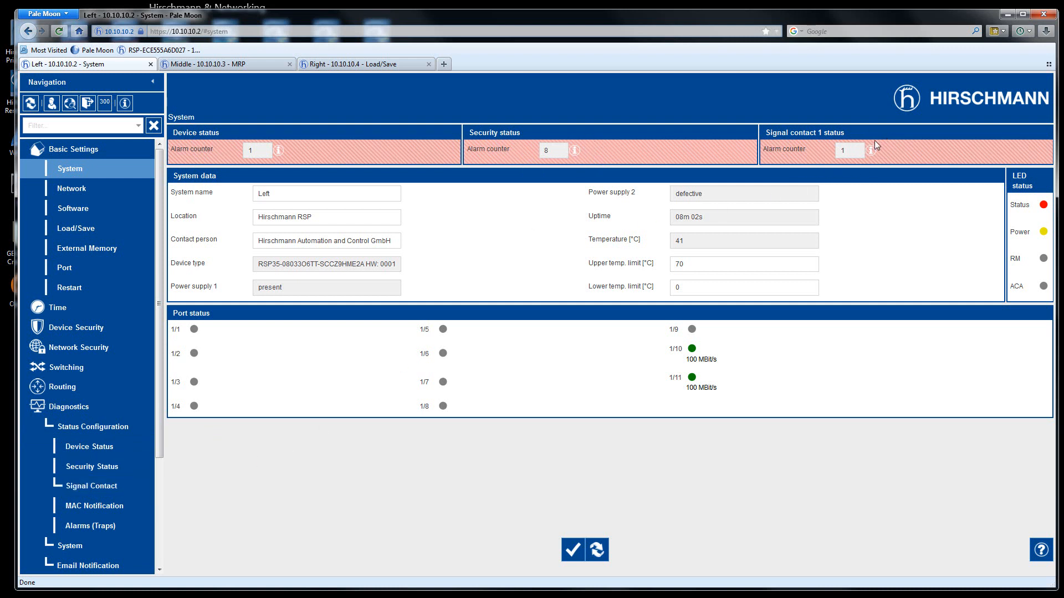
- On the left switch's Device Status, monitor Ring redundancy and Connection errors instead of Power supply 2
{"action": "left_click", "coordinate": [103, 450]}
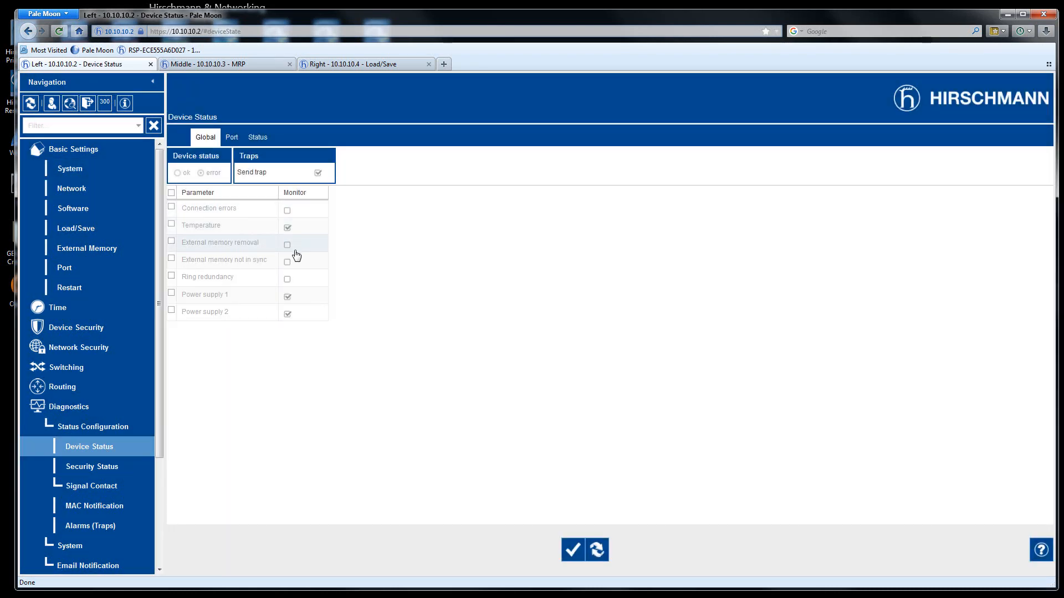
{"action": "left_click", "coordinate": [288, 316]}
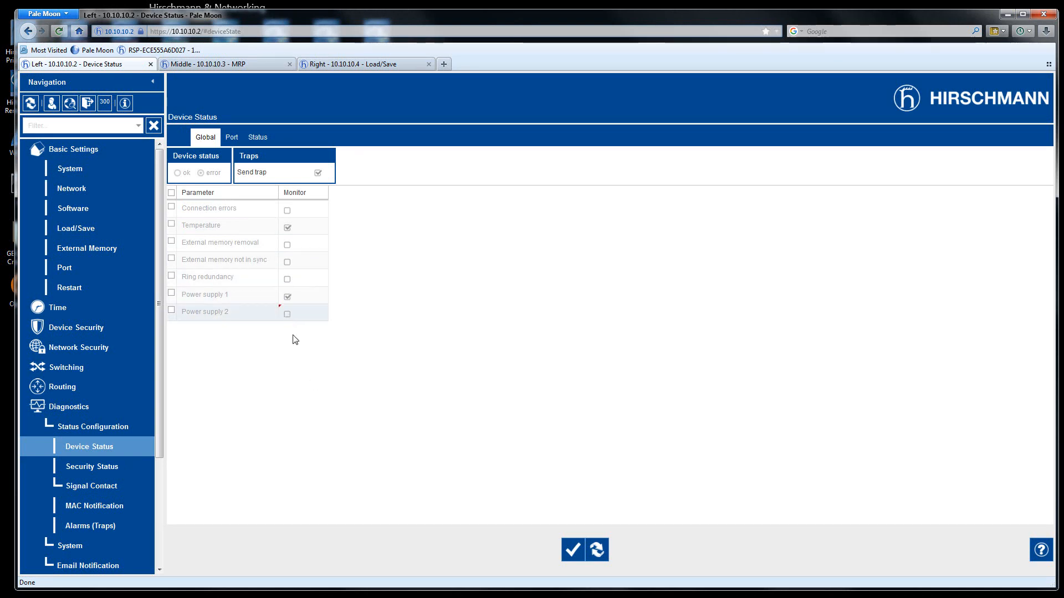
{"action": "left_click", "coordinate": [288, 280]}
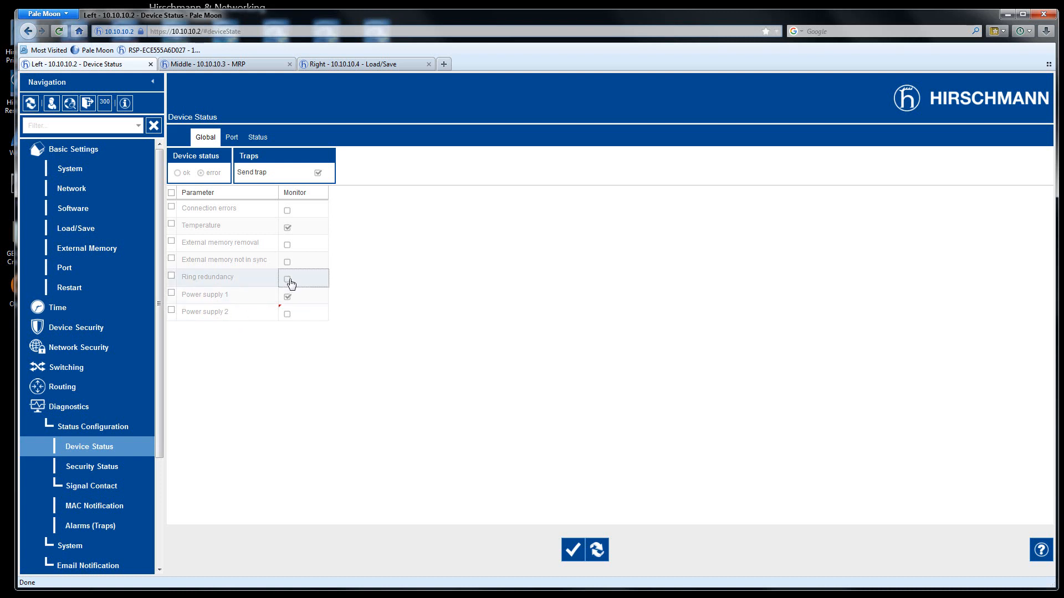
{"action": "left_click", "coordinate": [288, 211]}
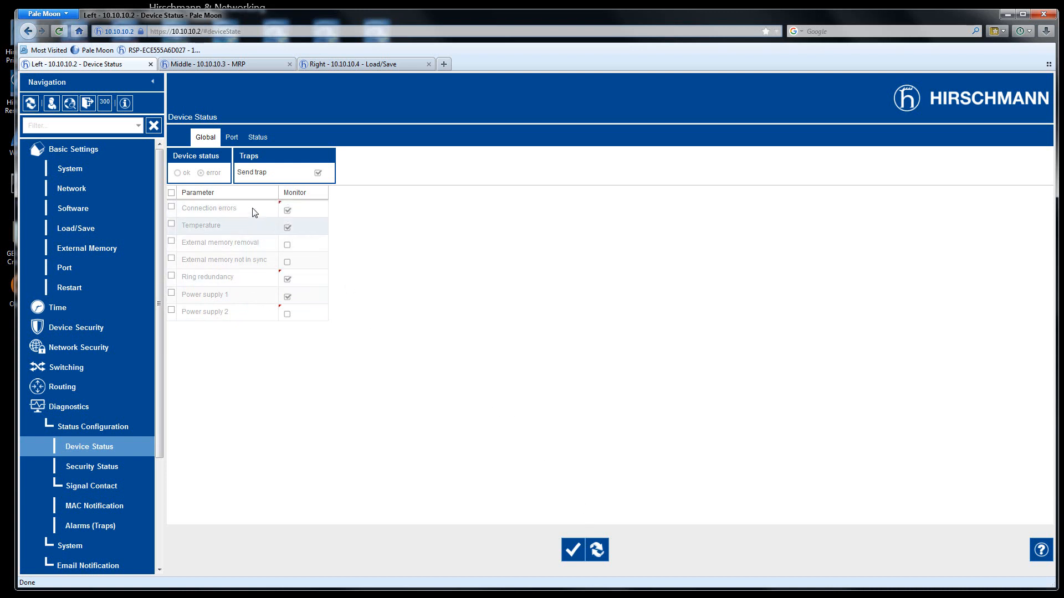
- Leave Propagate connection error enabled only for port 1/11, then return to the global settings
{"action": "left_click", "coordinate": [232, 138]}
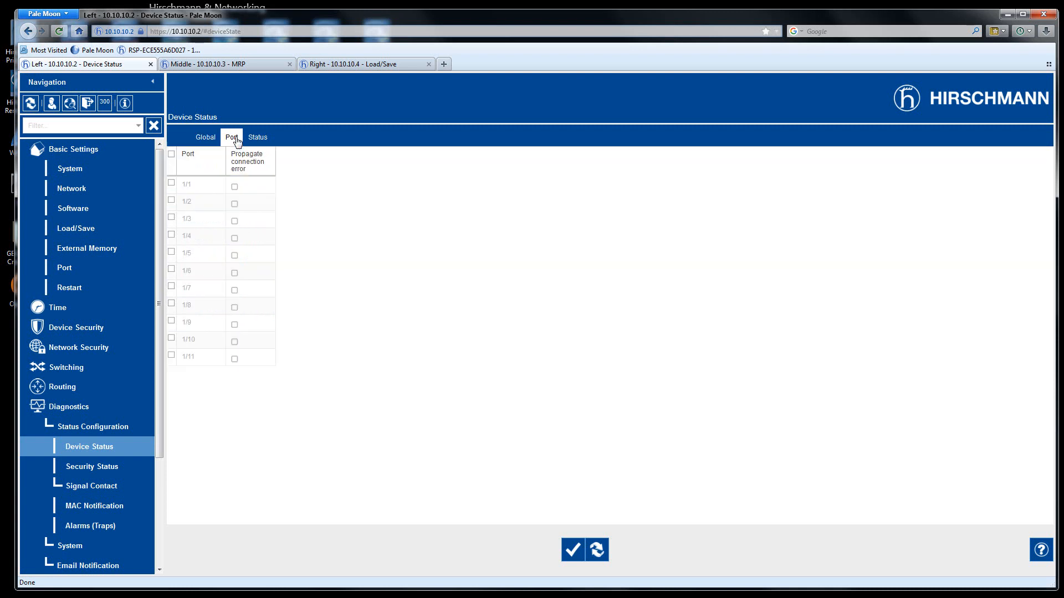
{"action": "left_click", "coordinate": [235, 358]}
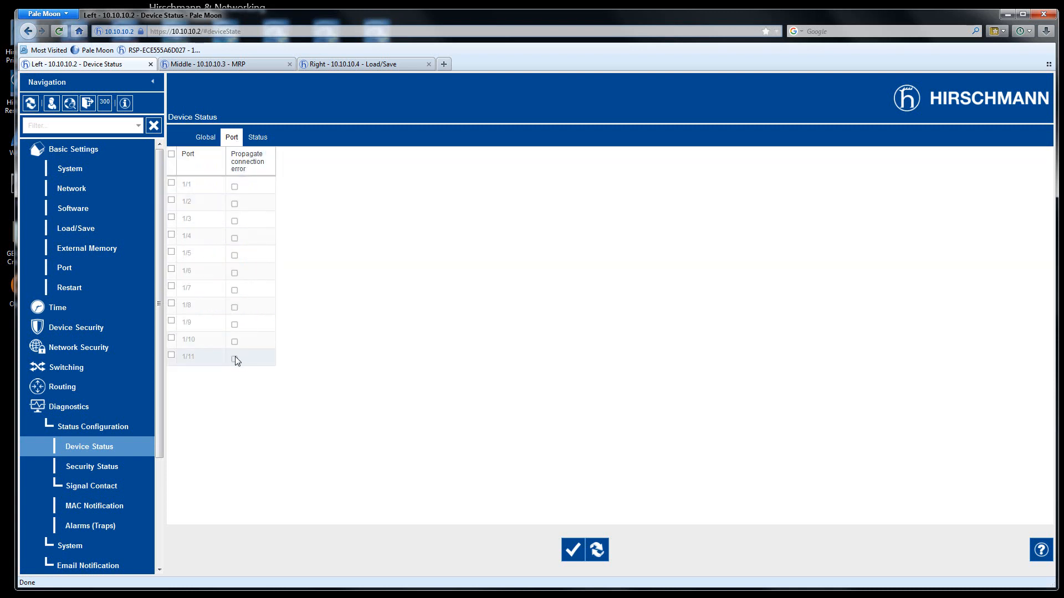
{"action": "left_click", "coordinate": [235, 342]}
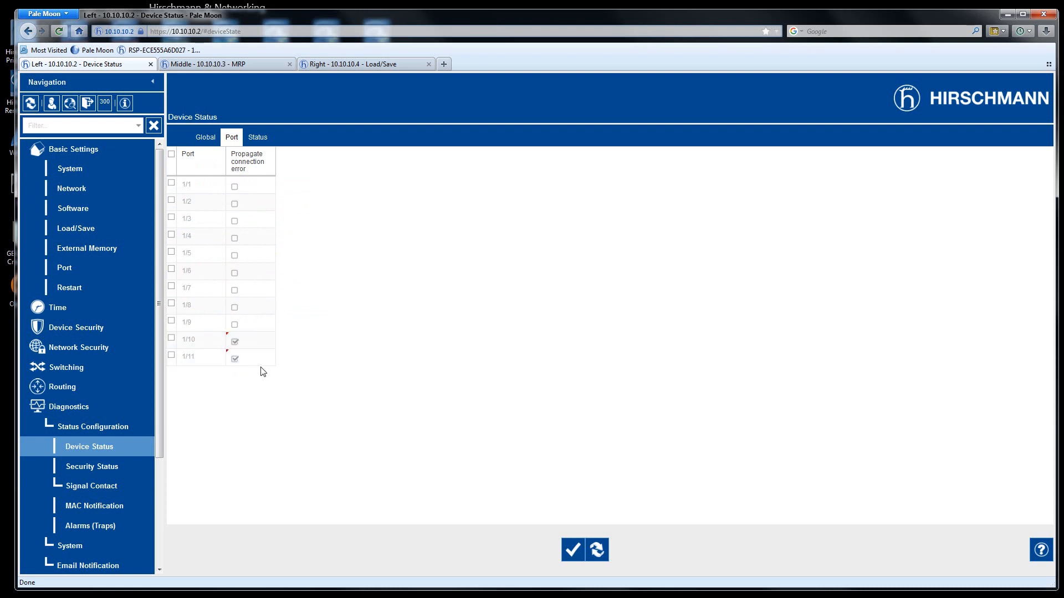
{"action": "left_click", "coordinate": [234, 238]}
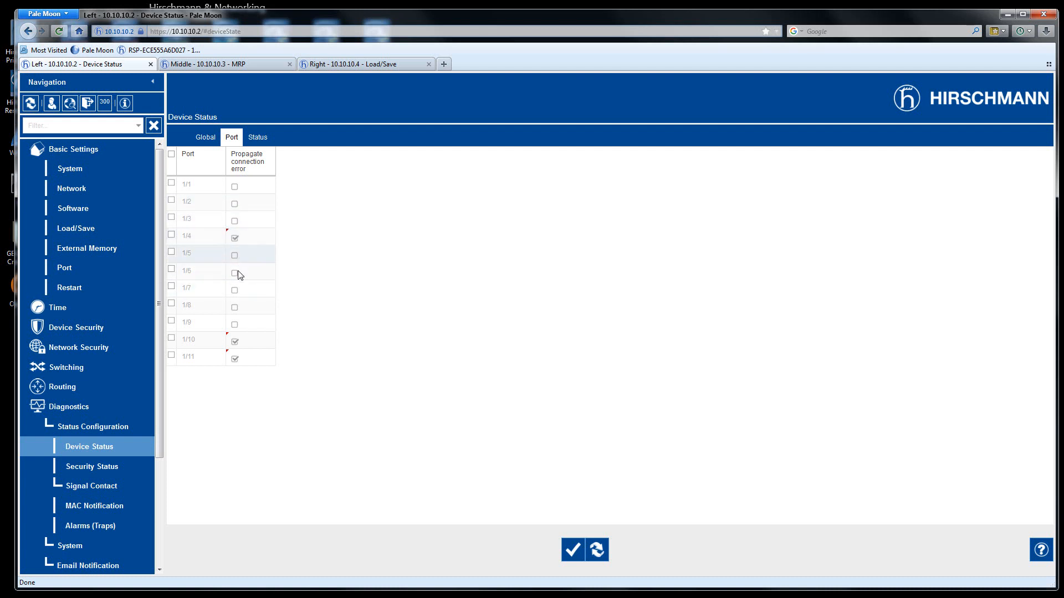
{"action": "left_click", "coordinate": [234, 239]}
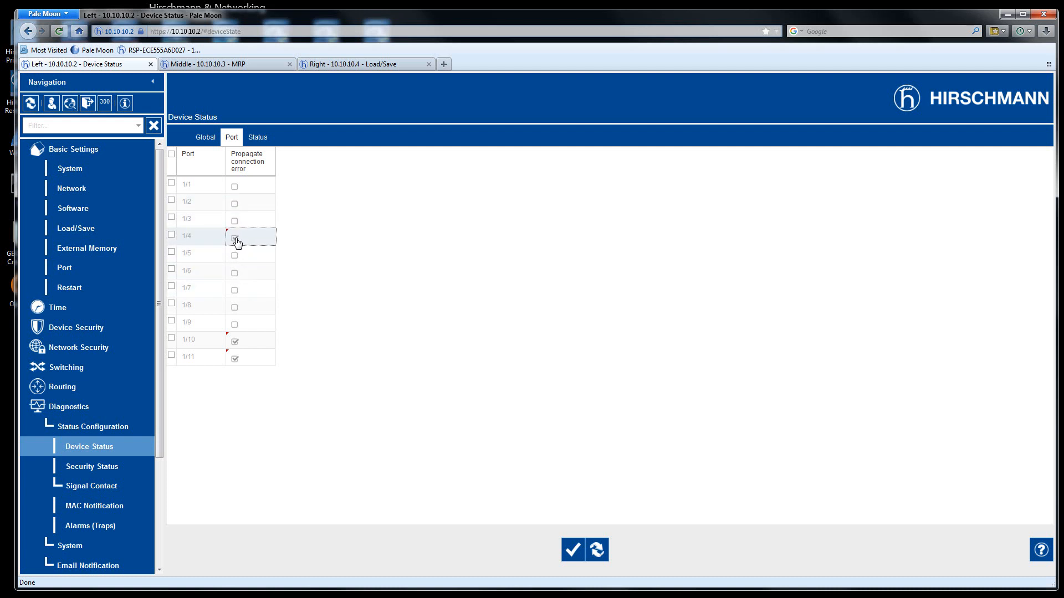
{"action": "left_click", "coordinate": [235, 342]}
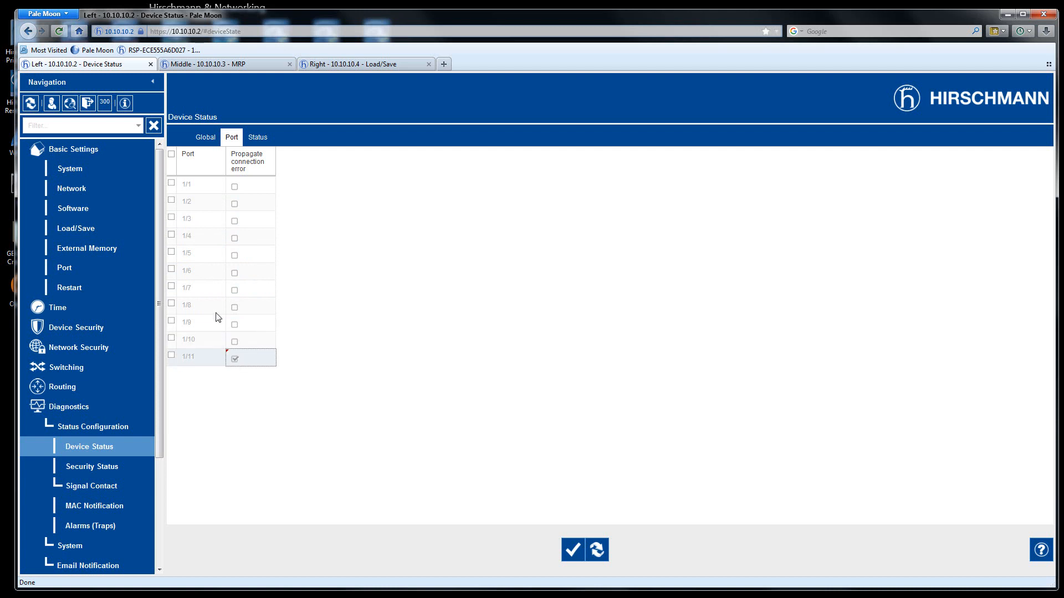
{"action": "left_click", "coordinate": [204, 140]}
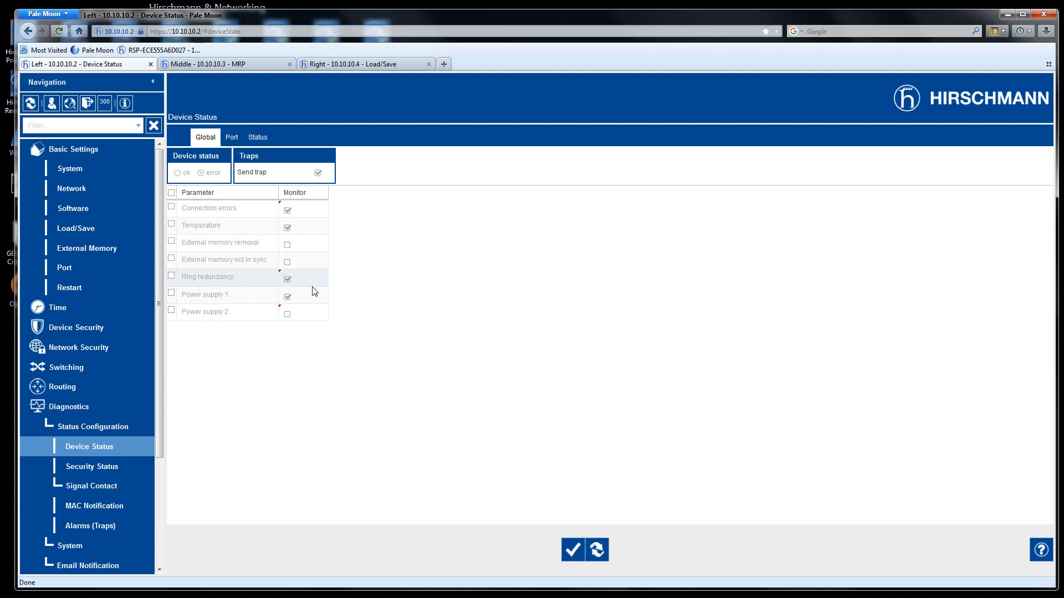
- Stop monitoring Connection errors, write it, and reload the System overview until device alarms read 0
{"action": "left_click", "coordinate": [287, 210]}
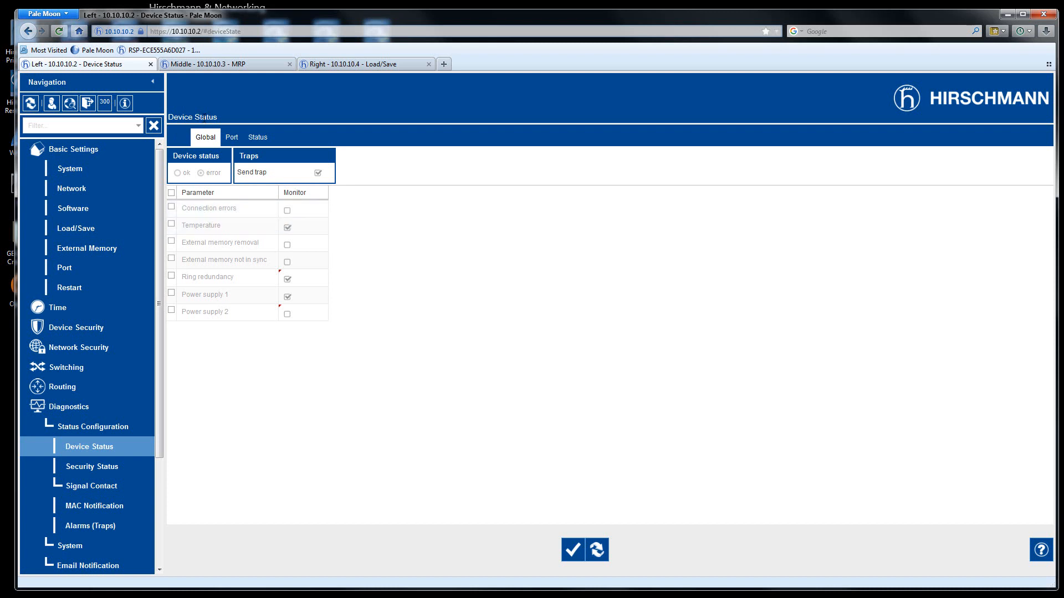
{"action": "left_click", "coordinate": [572, 550]}
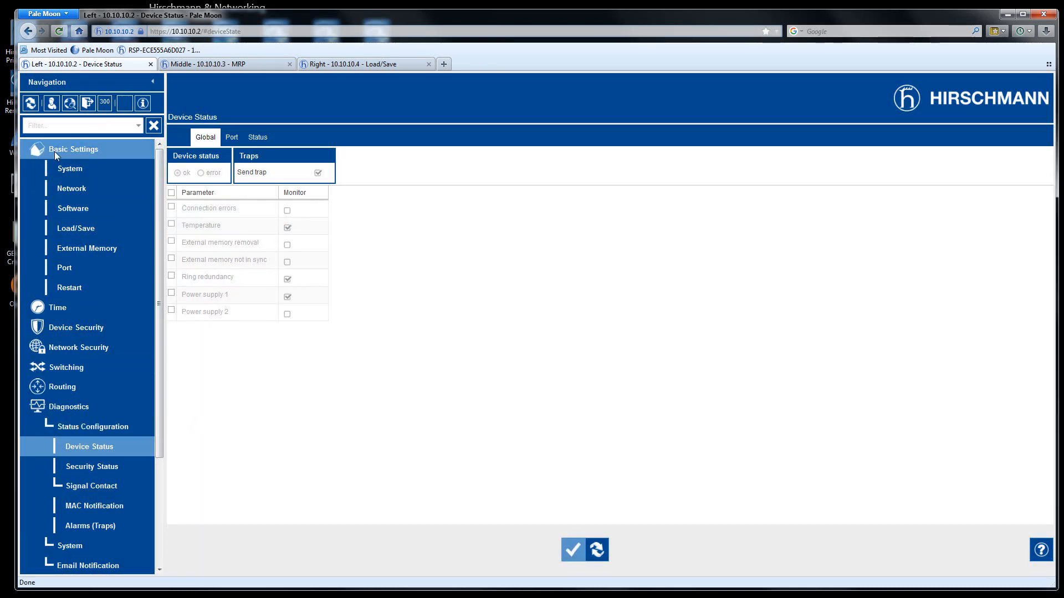
{"action": "left_click", "coordinate": [71, 168]}
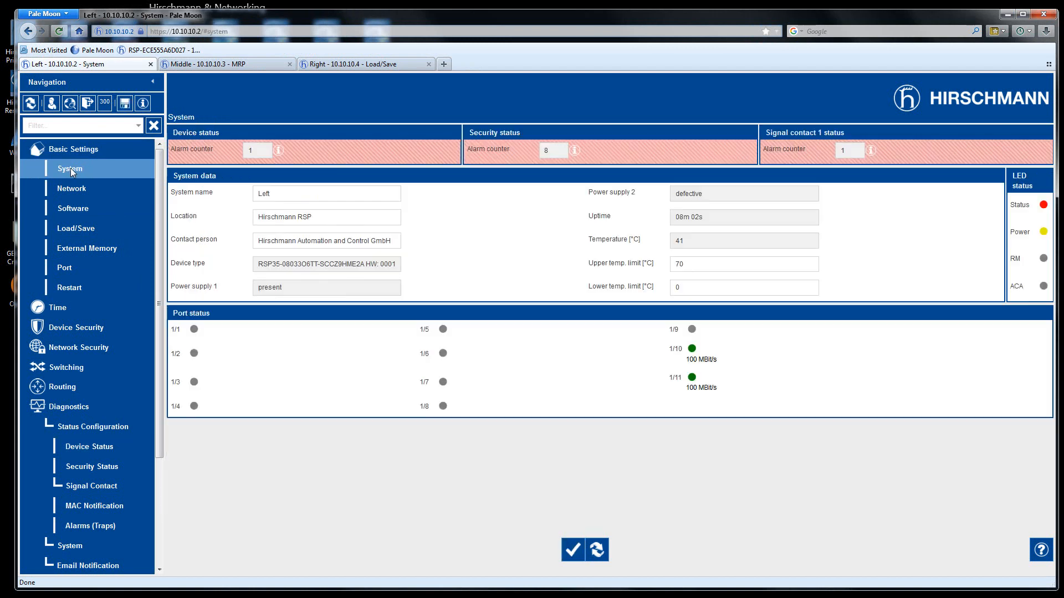
{"action": "left_click", "coordinate": [597, 550]}
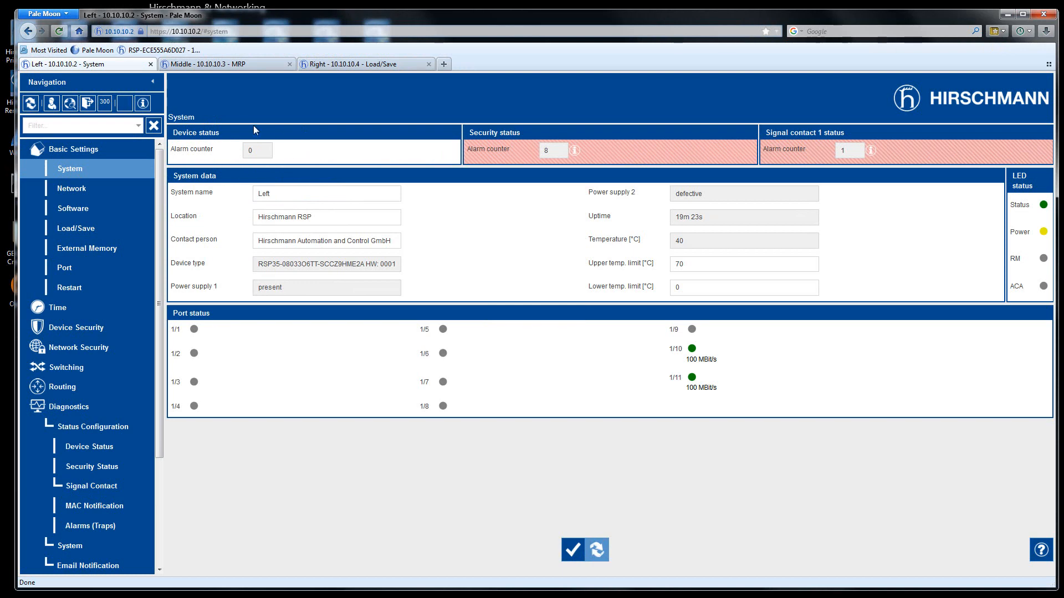
{"action": "left_click", "coordinate": [92, 467]}
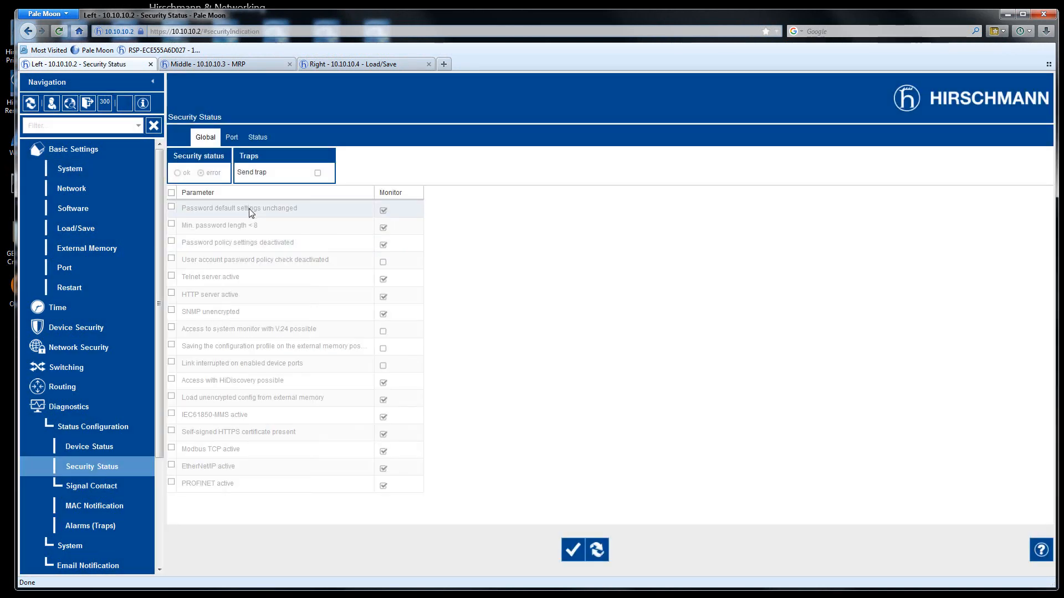
- Uncheck every security status monitor except 'Password default settings unchanged' and write the change
{"action": "left_click", "coordinate": [383, 210]}
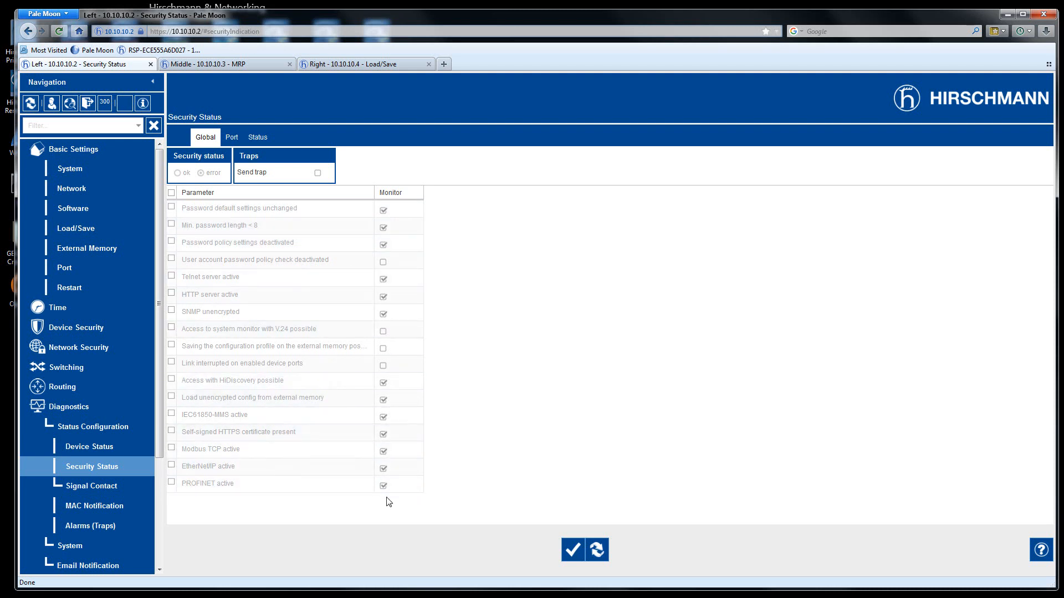
{"action": "left_click", "coordinate": [382, 210]}
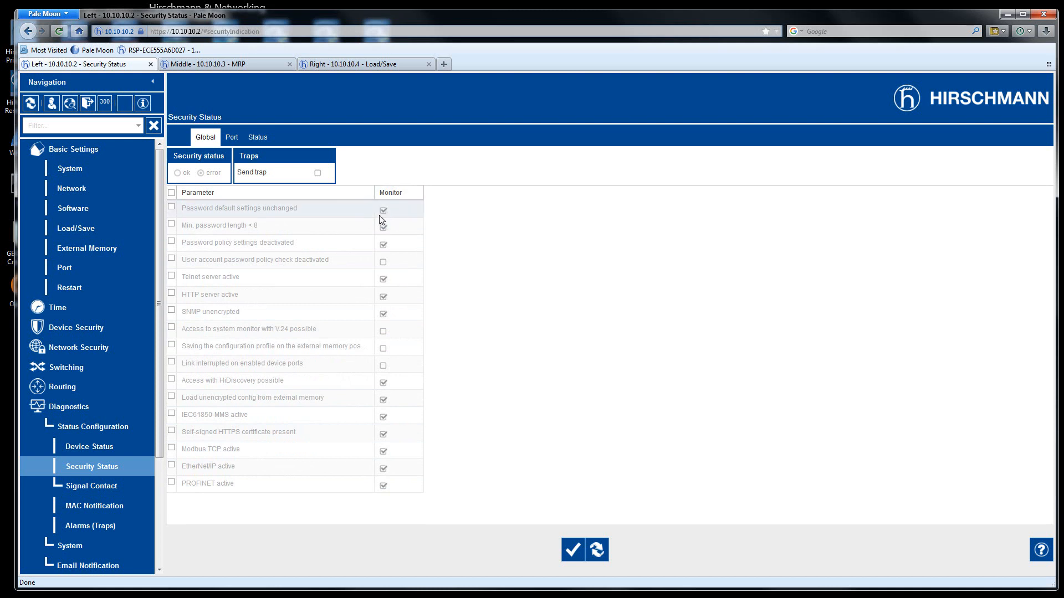
{"action": "left_click", "coordinate": [383, 244]}
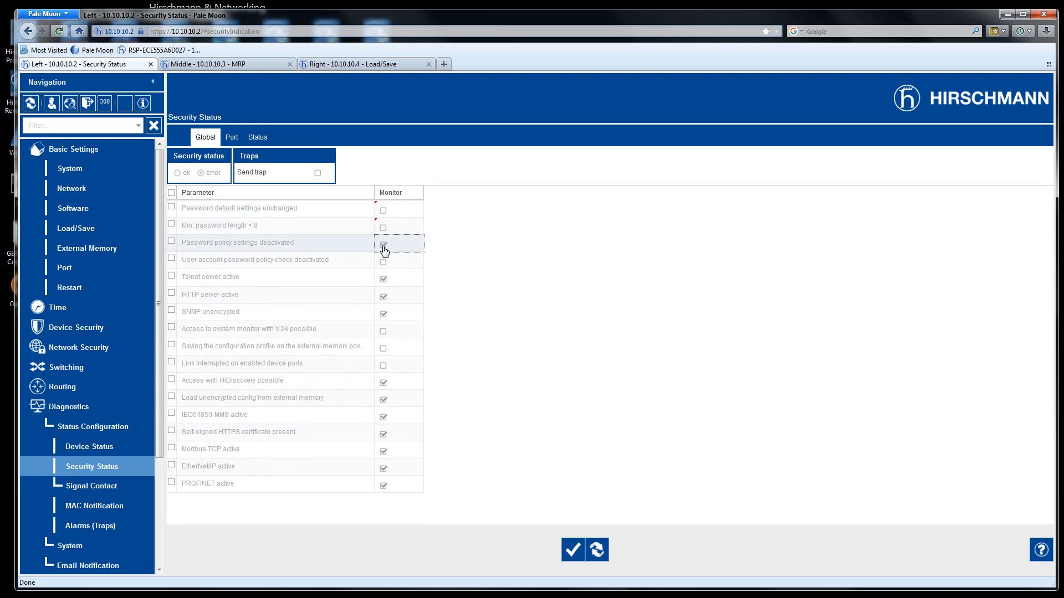
{"action": "left_click", "coordinate": [383, 279]}
{"action": "left_click", "coordinate": [383, 296]}
{"action": "left_click", "coordinate": [383, 314]}
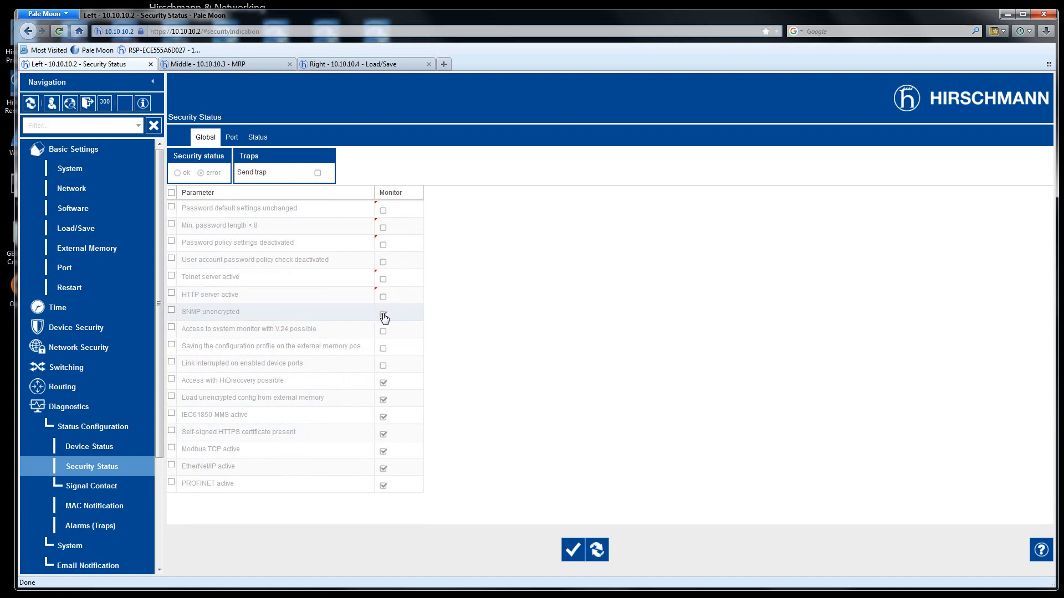
{"action": "left_click", "coordinate": [383, 383]}
{"action": "left_click", "coordinate": [383, 400]}
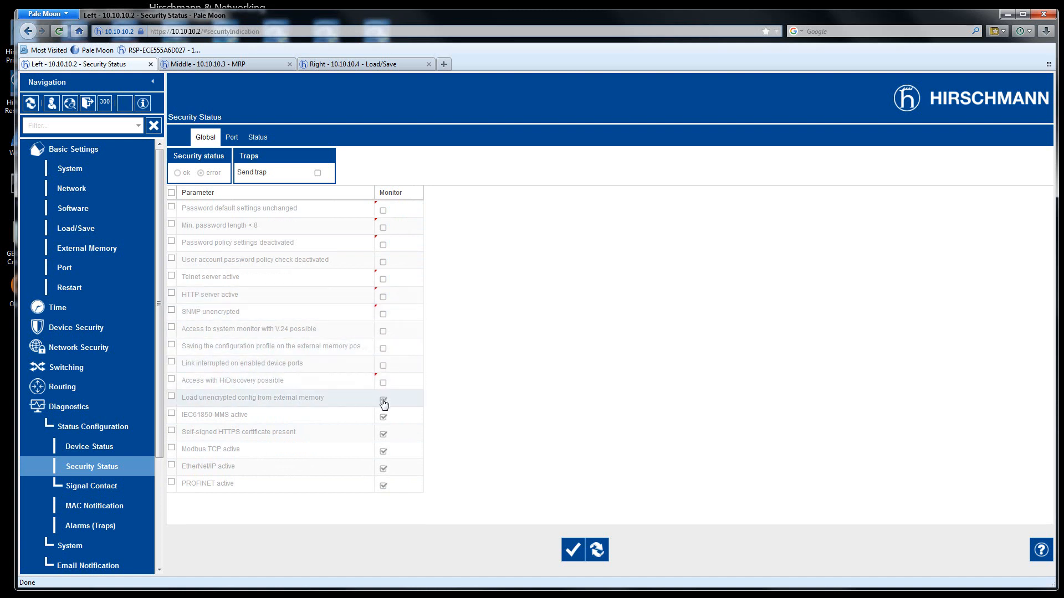
{"action": "left_click", "coordinate": [383, 416]}
{"action": "left_click", "coordinate": [384, 435]}
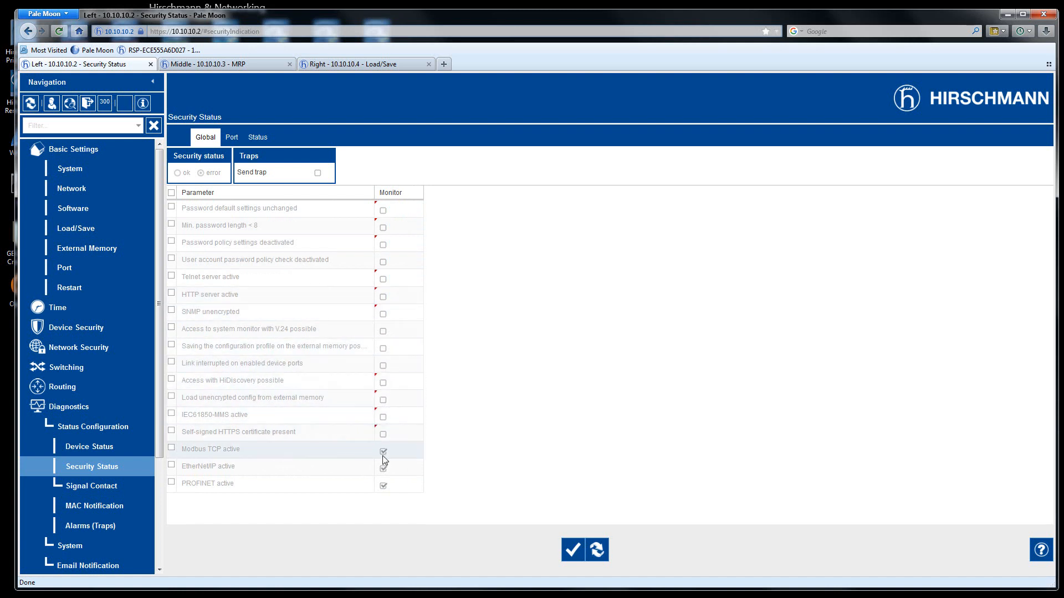
{"action": "left_click", "coordinate": [383, 452]}
{"action": "left_click", "coordinate": [383, 469]}
{"action": "left_click", "coordinate": [383, 487]}
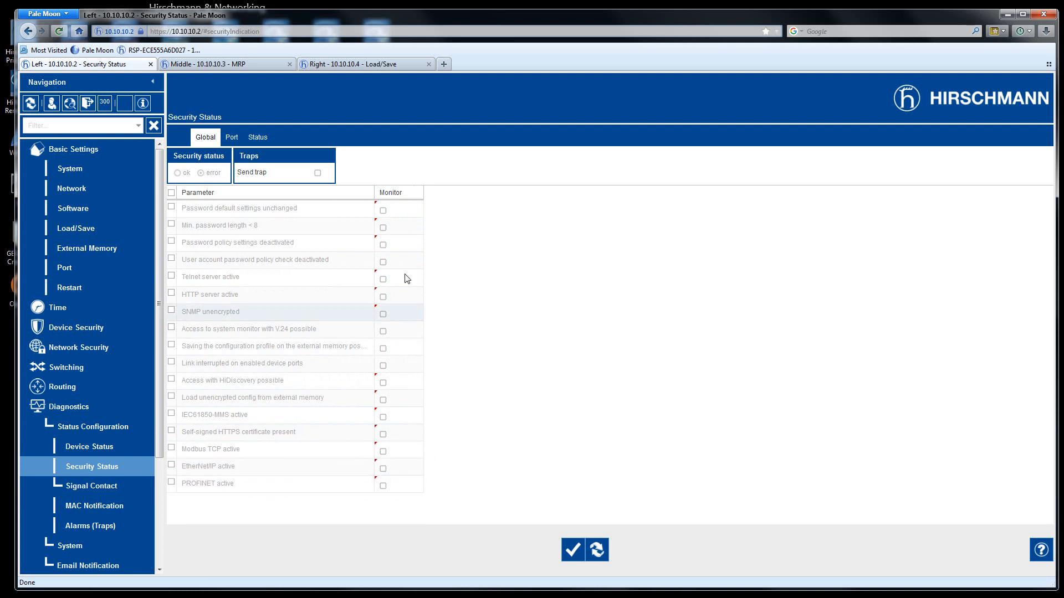
{"action": "left_click", "coordinate": [384, 211]}
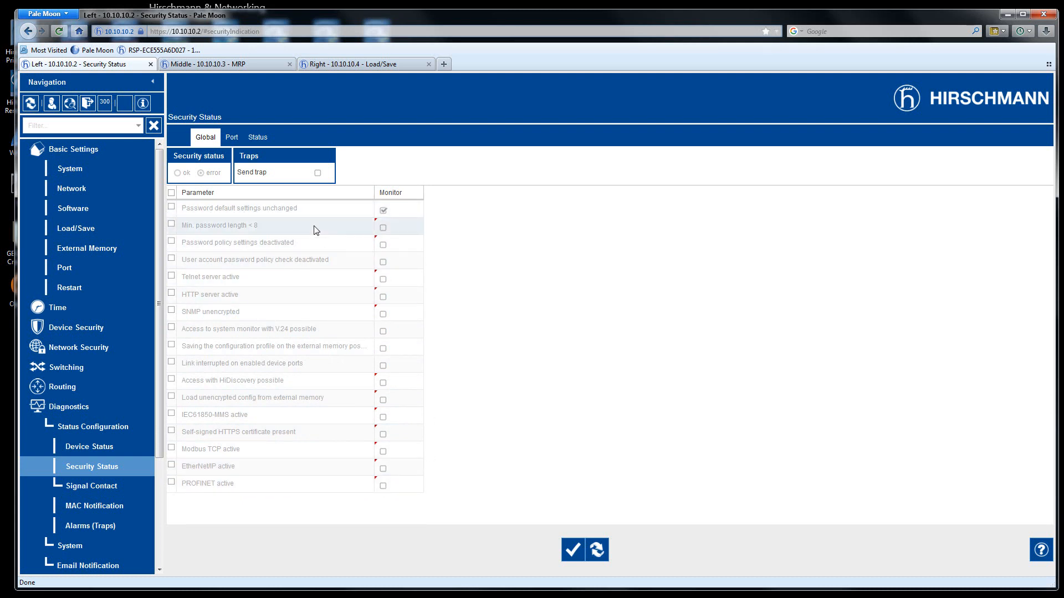
{"action": "left_click", "coordinate": [573, 551]}
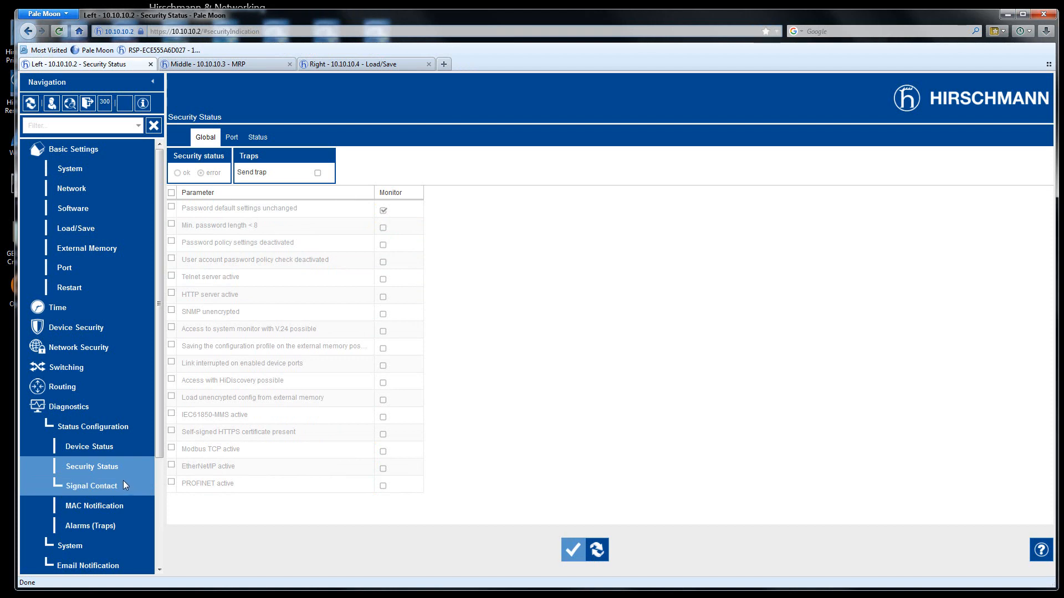
- Reload the System overview so the security alarm counter drops from 8 to 1
{"action": "left_click", "coordinate": [64, 167]}
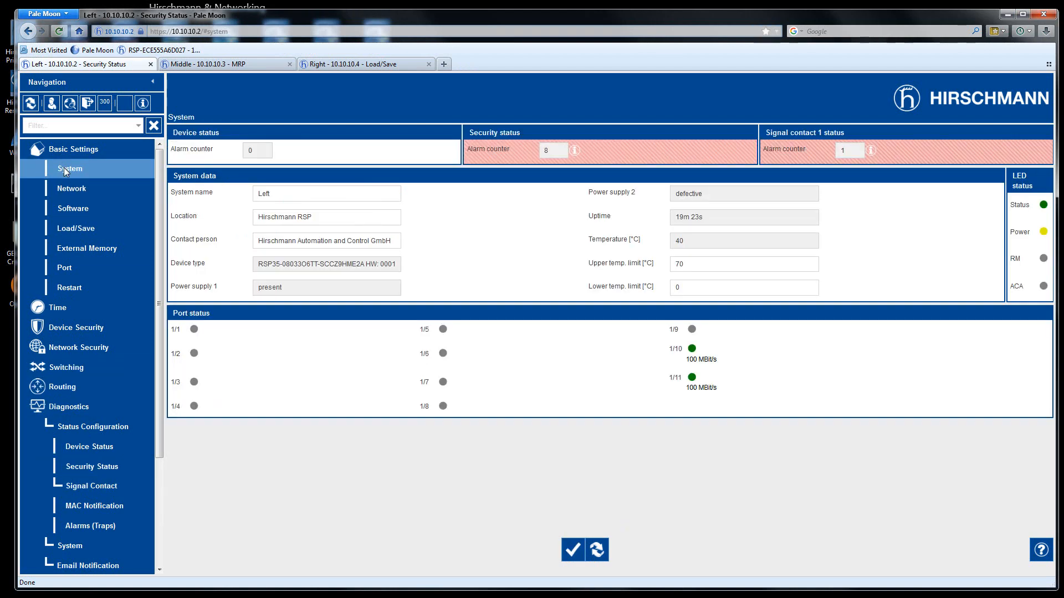
{"action": "left_click", "coordinate": [597, 549]}
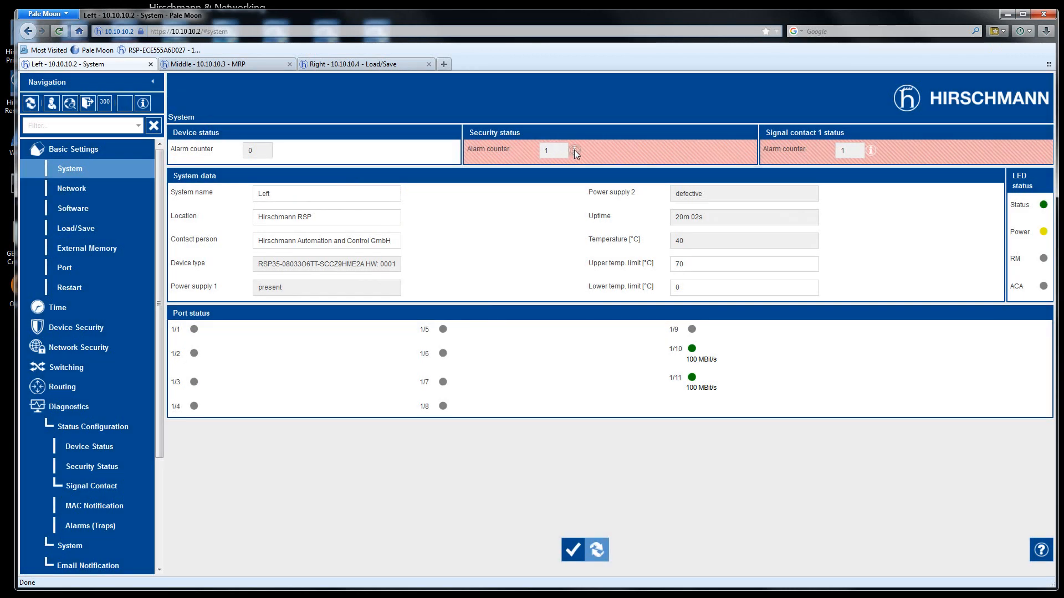
{"action": "mouse_move", "coordinate": [575, 151]}
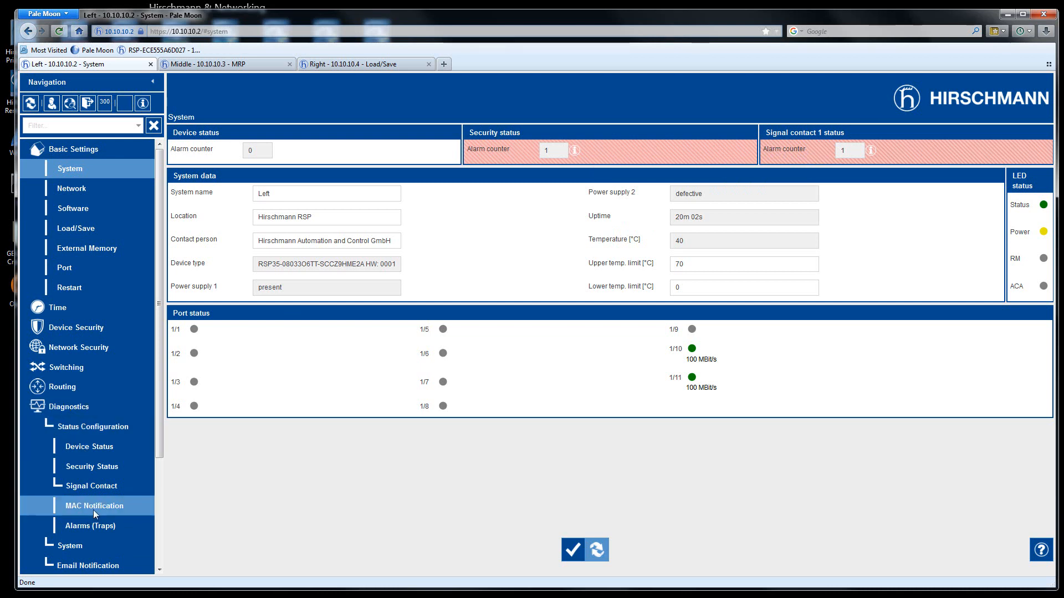
{"action": "left_click", "coordinate": [97, 485]}
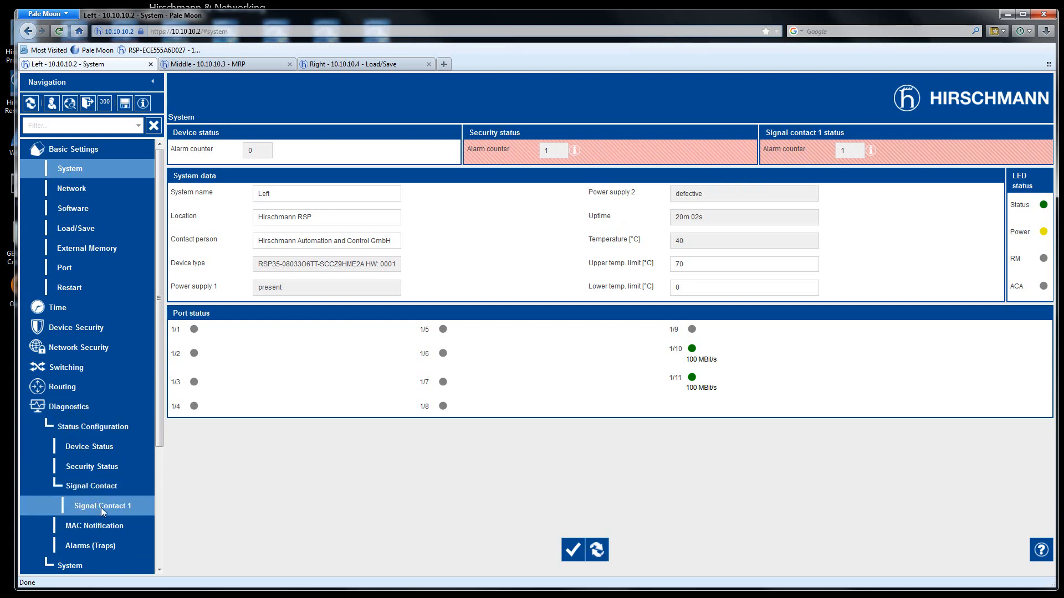
- Make Signal Contact 1 monitor Ring redundancy and Connection errors instead of Power supply 2, and write it
{"action": "left_click", "coordinate": [125, 515]}
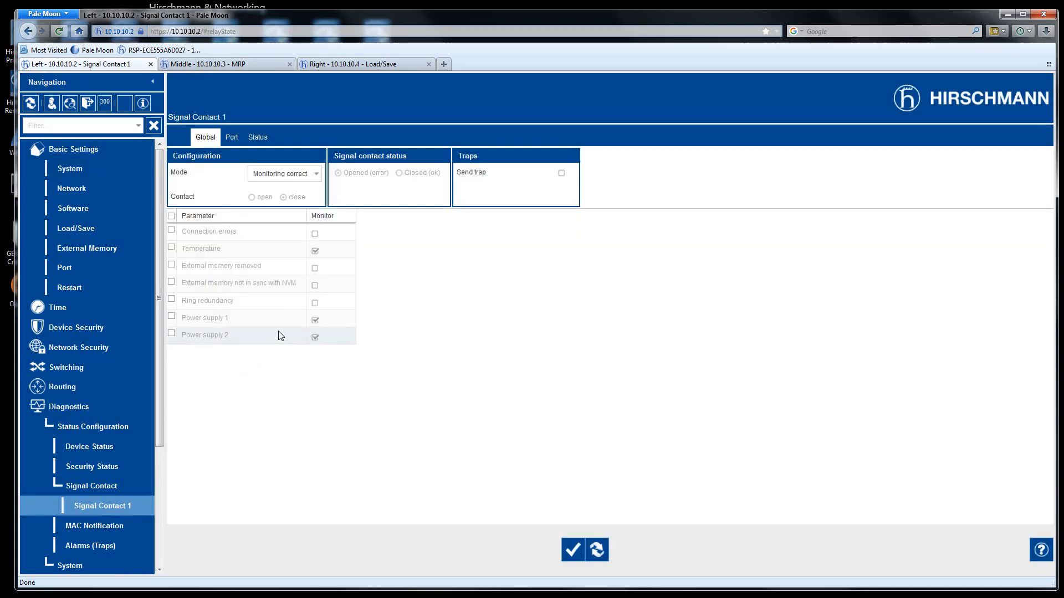
{"action": "left_click", "coordinate": [315, 337]}
{"action": "left_click", "coordinate": [316, 338]}
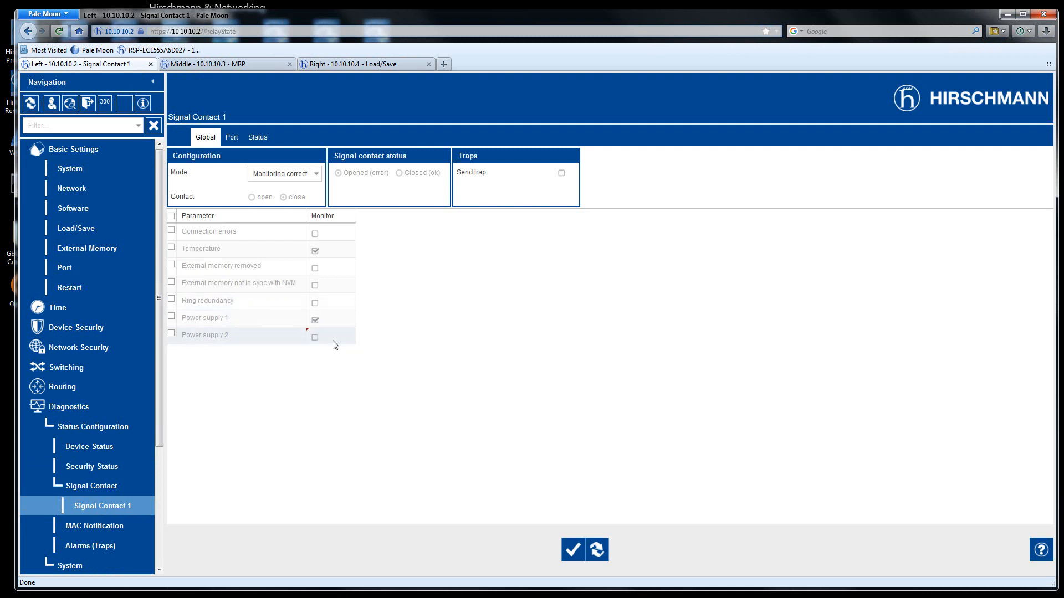
{"action": "left_click", "coordinate": [315, 304]}
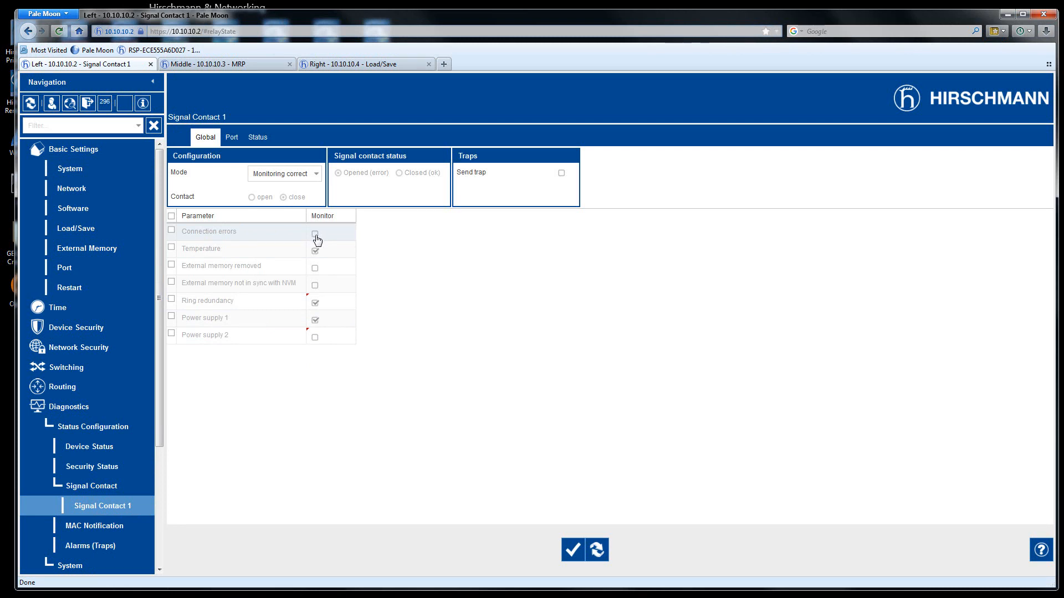
{"action": "left_click", "coordinate": [315, 234]}
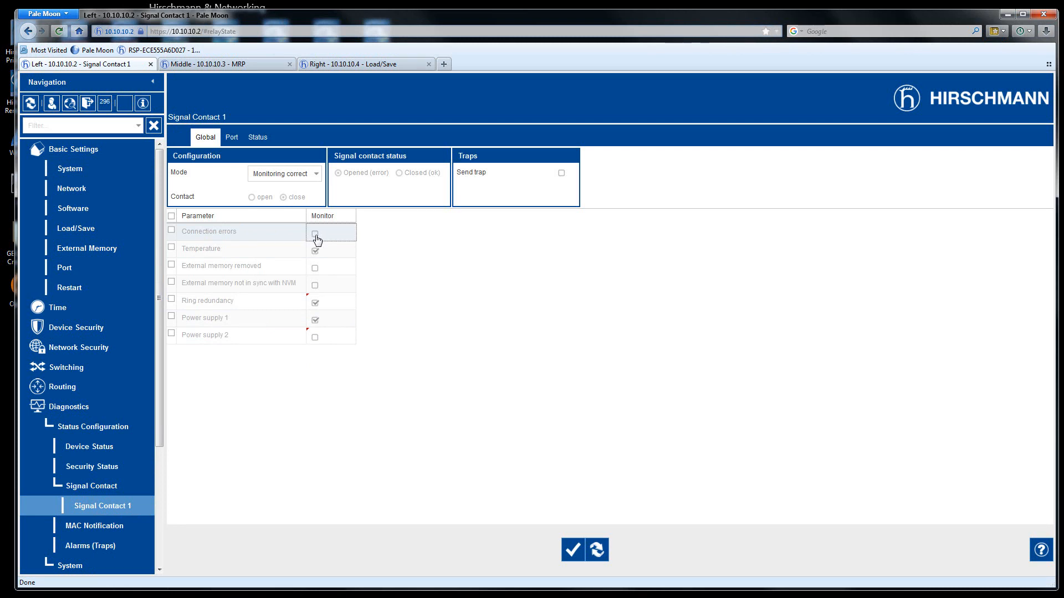
{"action": "left_click", "coordinate": [571, 552]}
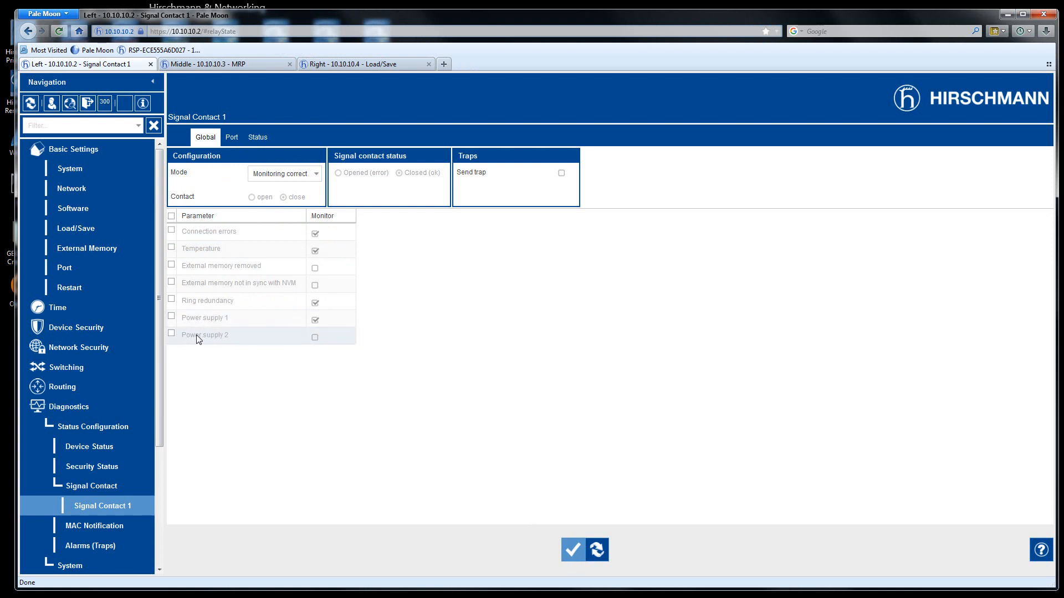
{"action": "left_click", "coordinate": [231, 139]}
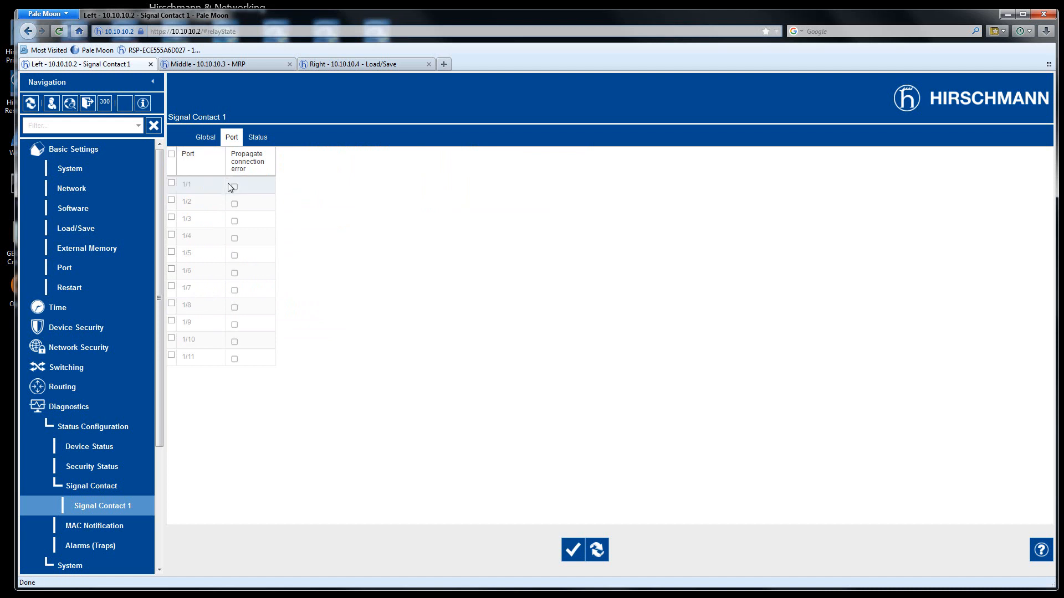
{"action": "left_click", "coordinate": [235, 222]}
{"action": "left_click", "coordinate": [571, 551]}
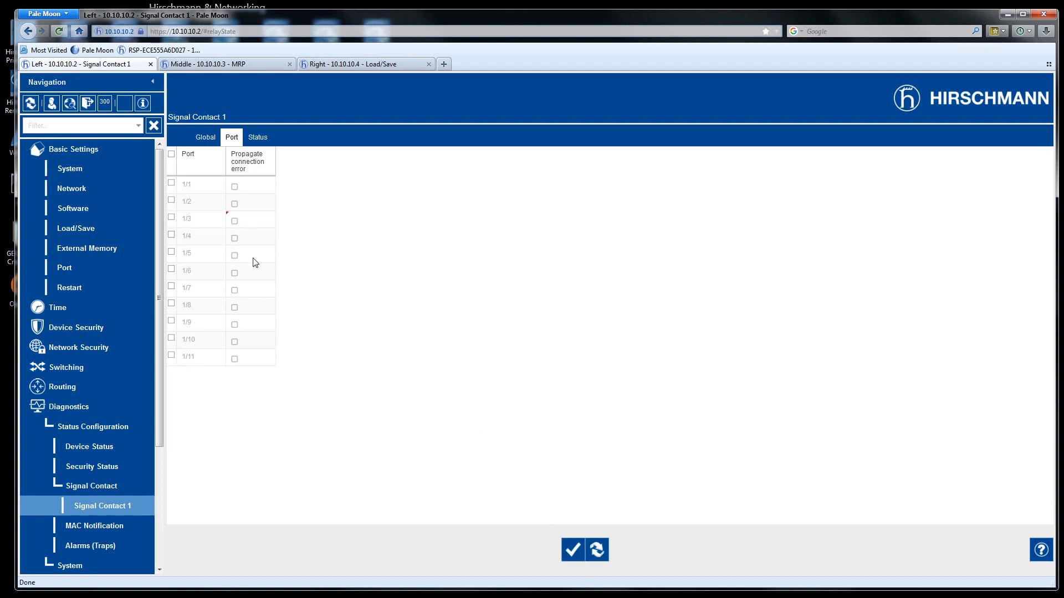
{"action": "left_click", "coordinate": [235, 221]}
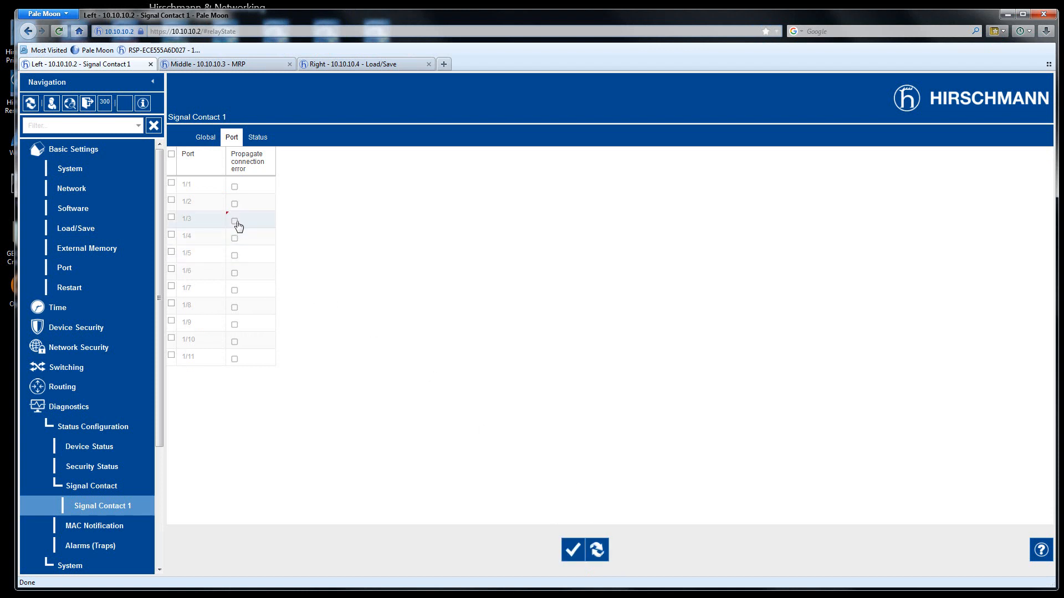
{"action": "left_click", "coordinate": [572, 551]}
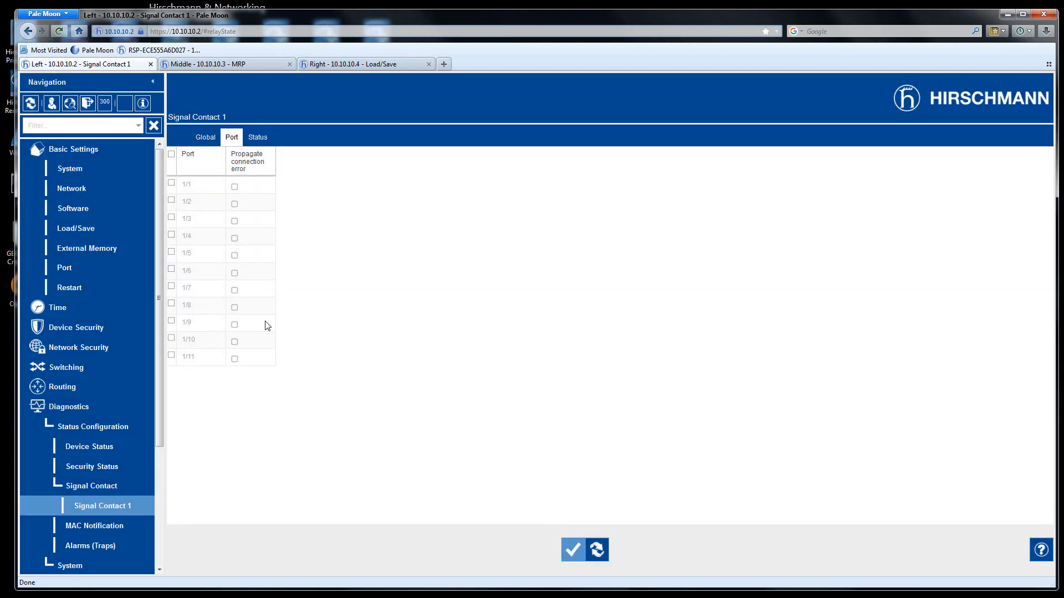
{"action": "left_click", "coordinate": [235, 238]}
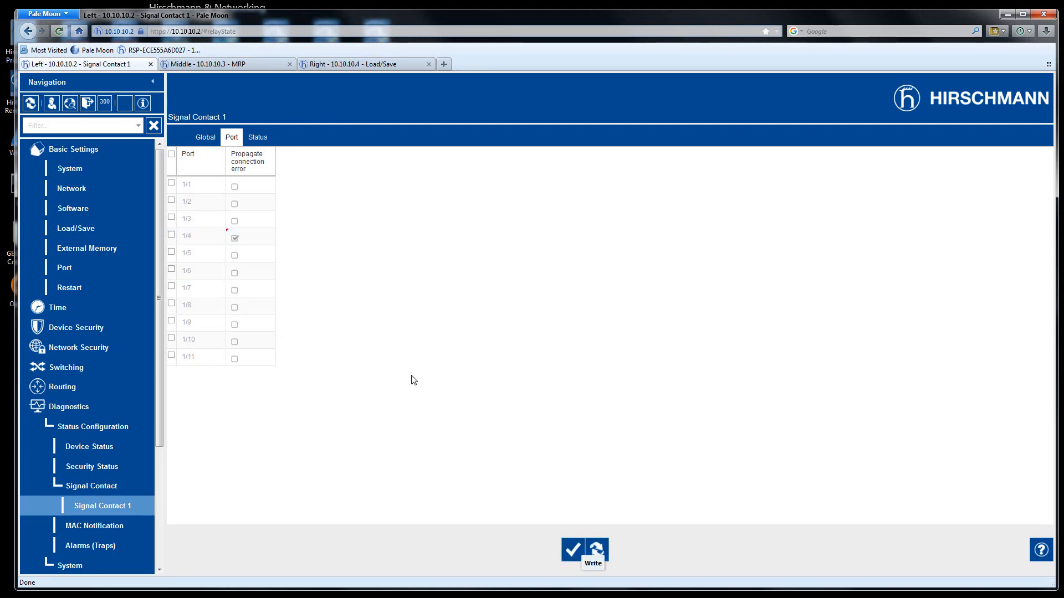
{"action": "left_click", "coordinate": [234, 238]}
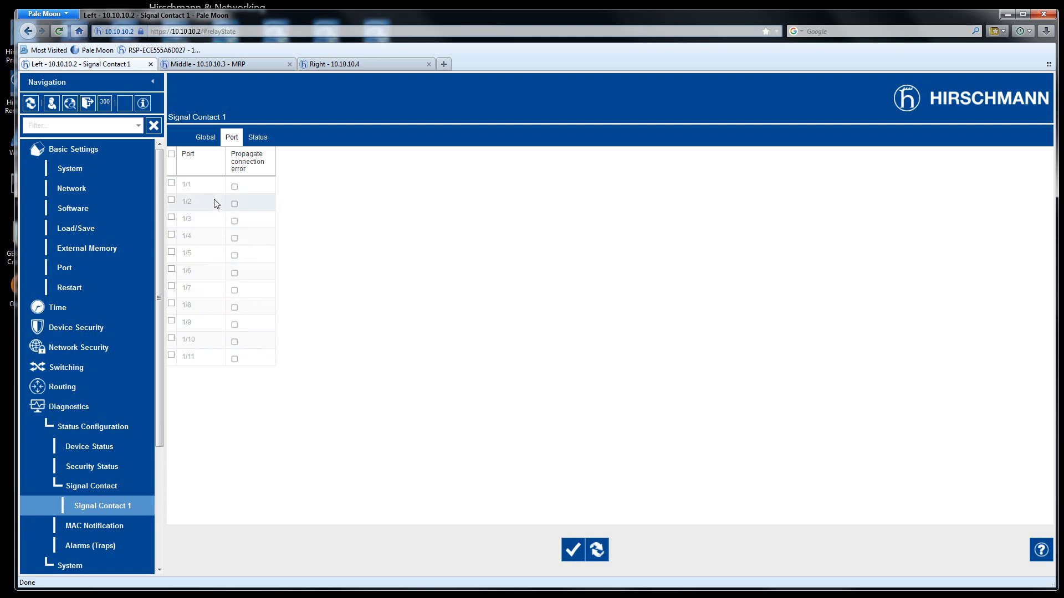
- Stop Signal Contact 1 monitoring Connection errors and apply the change
{"action": "left_click", "coordinate": [206, 139]}
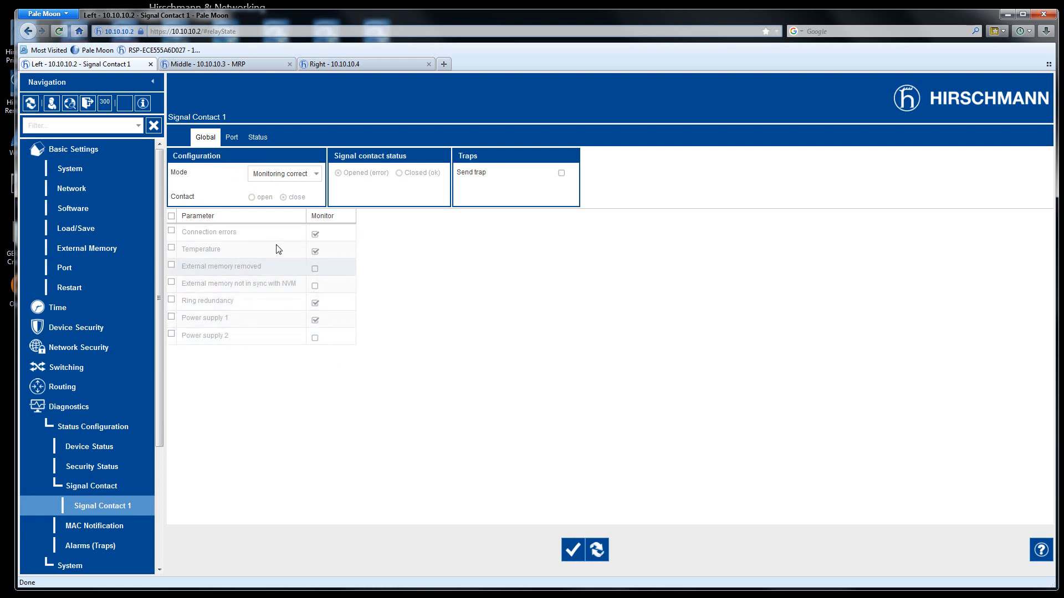
{"action": "left_click", "coordinate": [315, 234]}
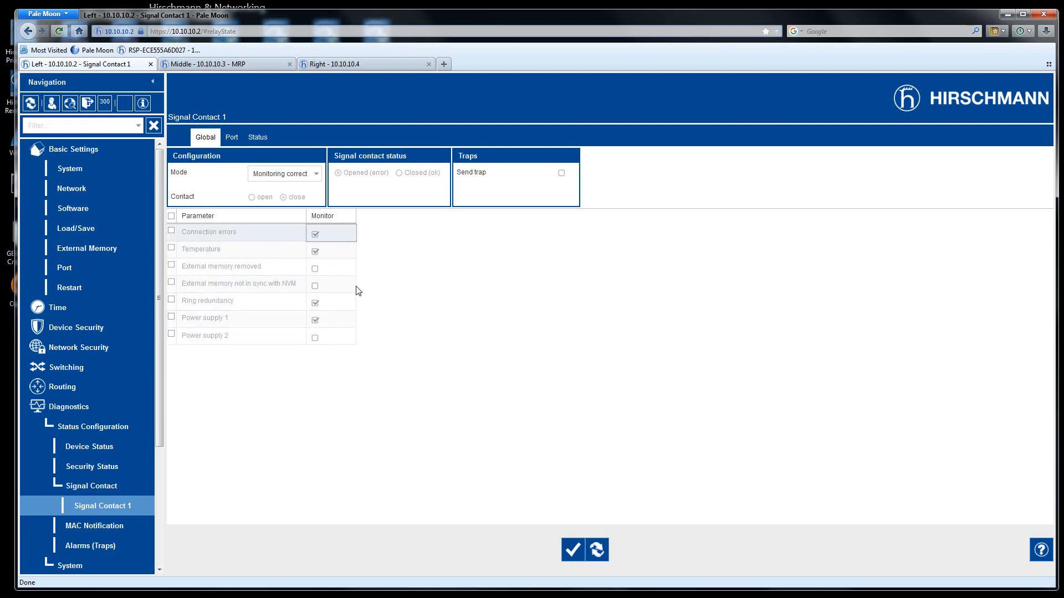
{"action": "left_click", "coordinate": [572, 550]}
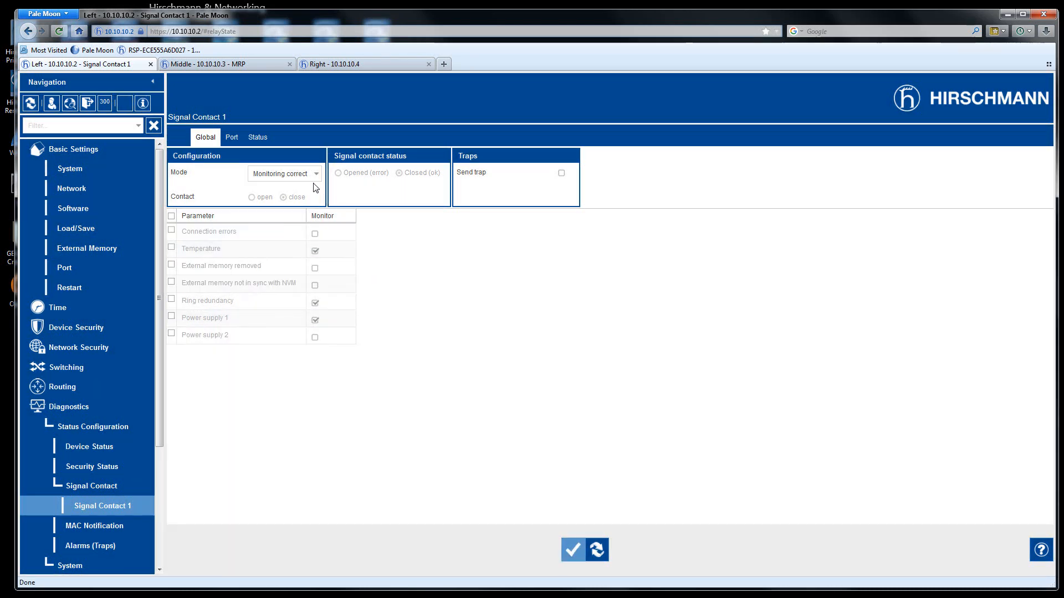
- Keep the signal contact mode on 'Monitoring correct operation' and reload the settings
{"action": "left_click", "coordinate": [314, 174]}
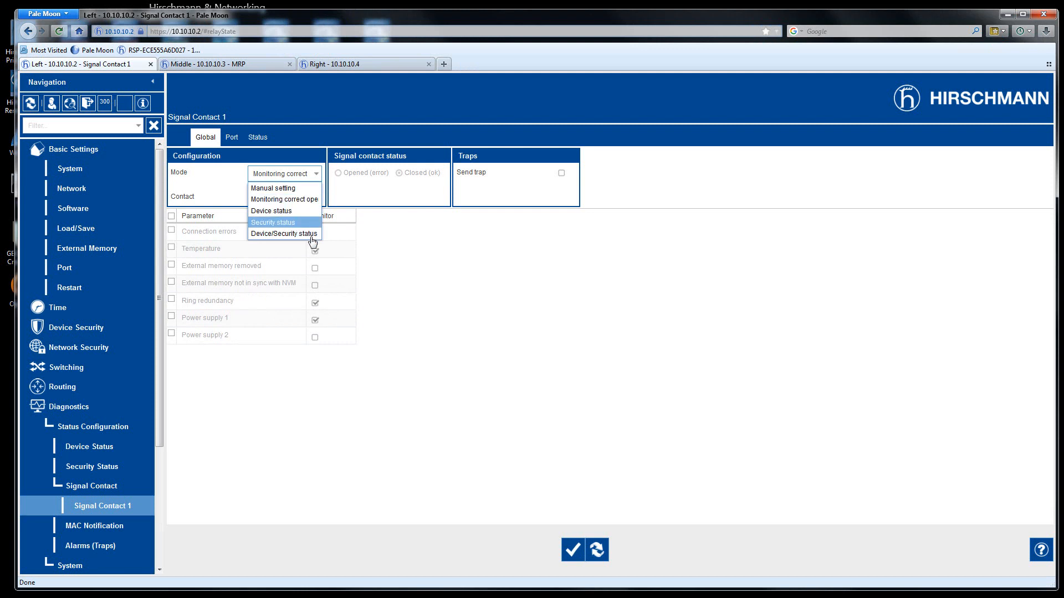
{"action": "left_click", "coordinate": [308, 201]}
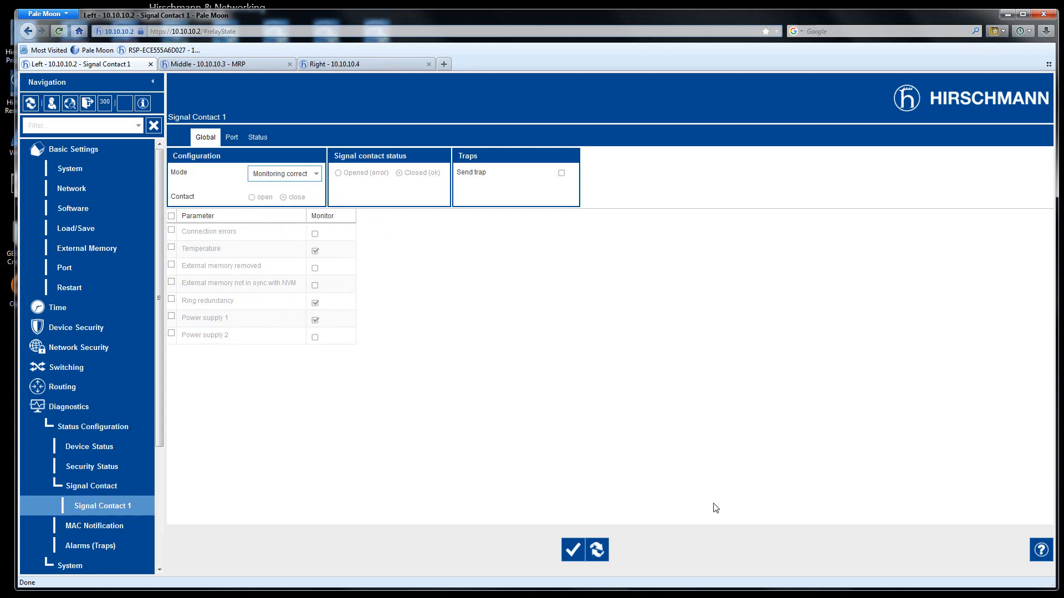
{"action": "left_click", "coordinate": [597, 549]}
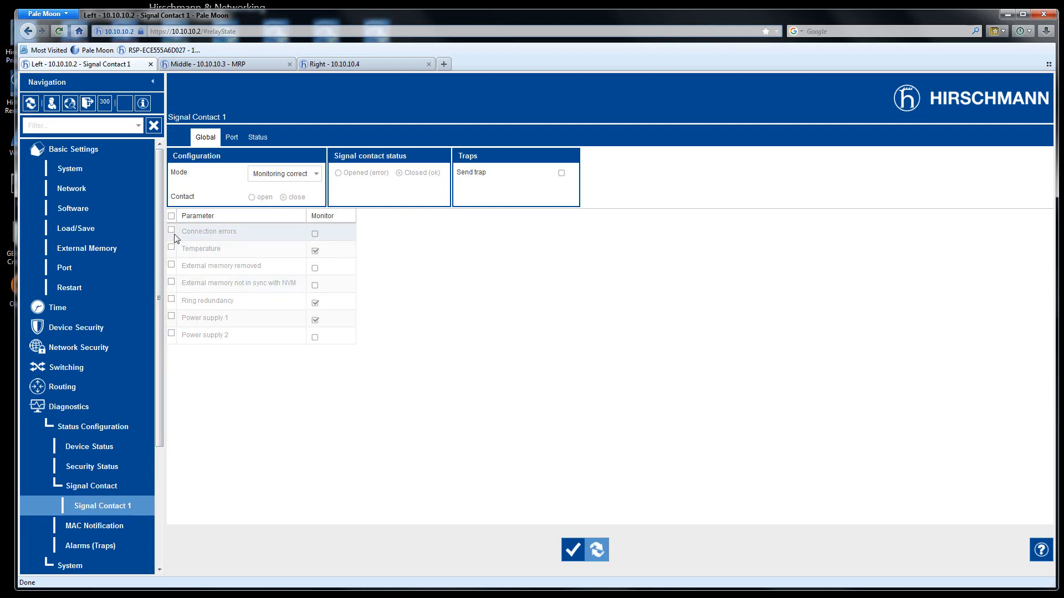
- Save the running configuration to the NVM profile config and acknowledge the saved message
{"action": "left_click", "coordinate": [125, 103]}
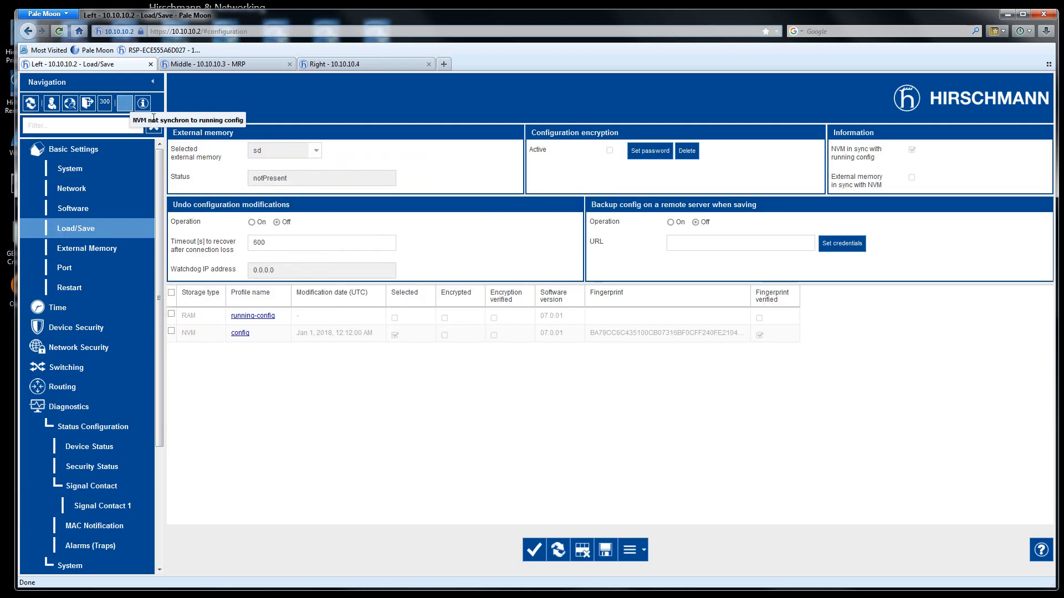
{"action": "left_click", "coordinate": [606, 550]}
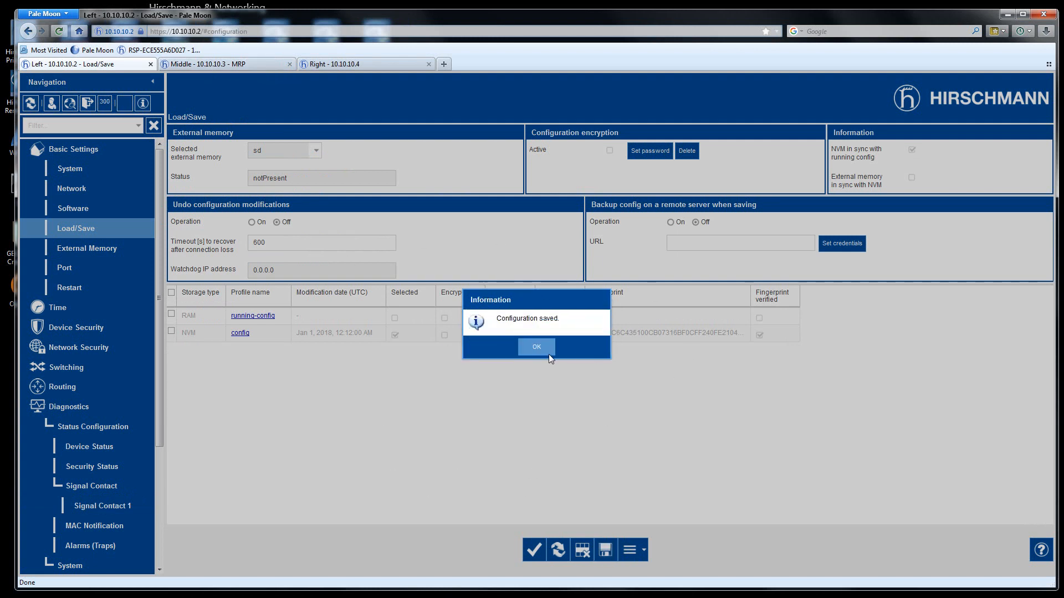
{"action": "left_click", "coordinate": [538, 348]}
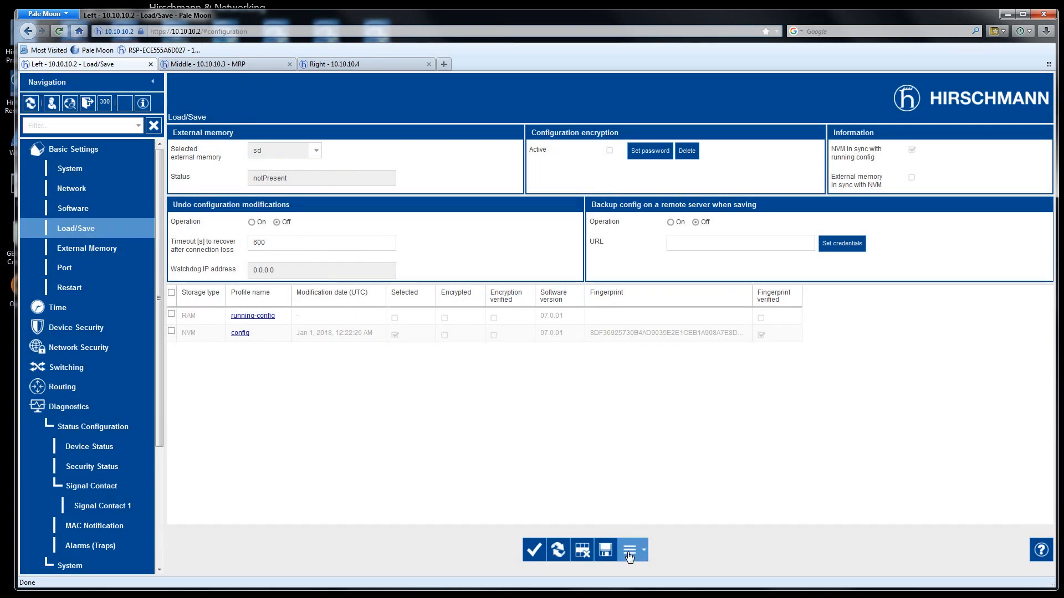
- Attempt More > Export and dismiss the 'Select one row' message
{"action": "left_click", "coordinate": [644, 550]}
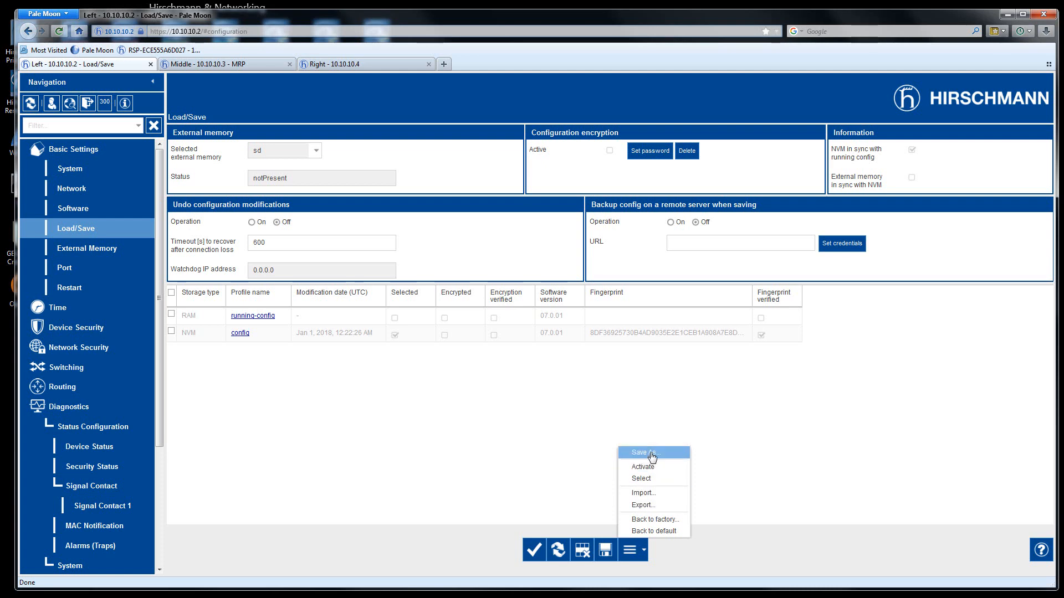
{"action": "left_click", "coordinate": [647, 509]}
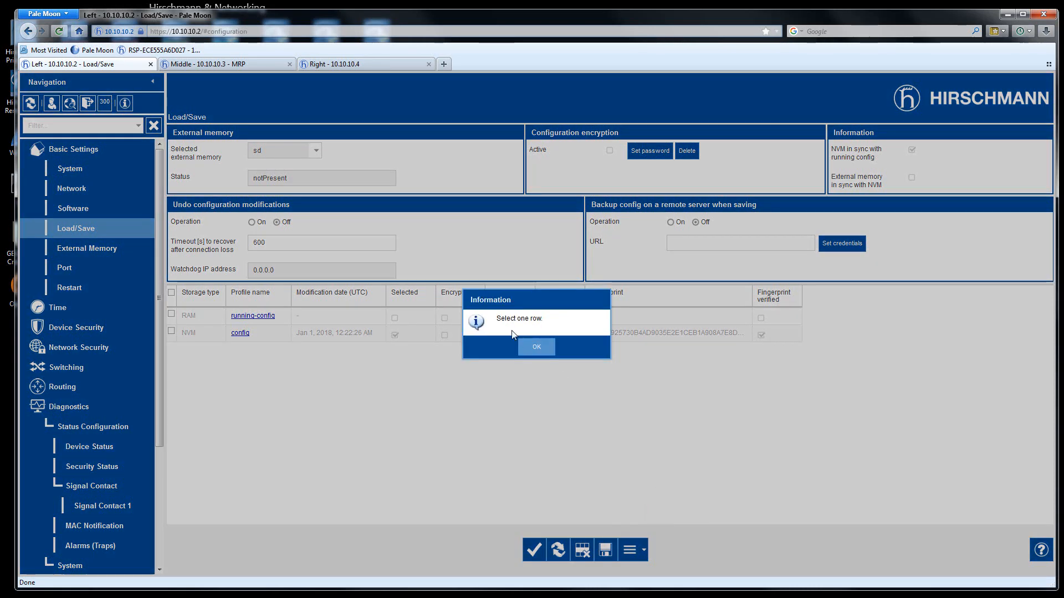
{"action": "left_click", "coordinate": [540, 351]}
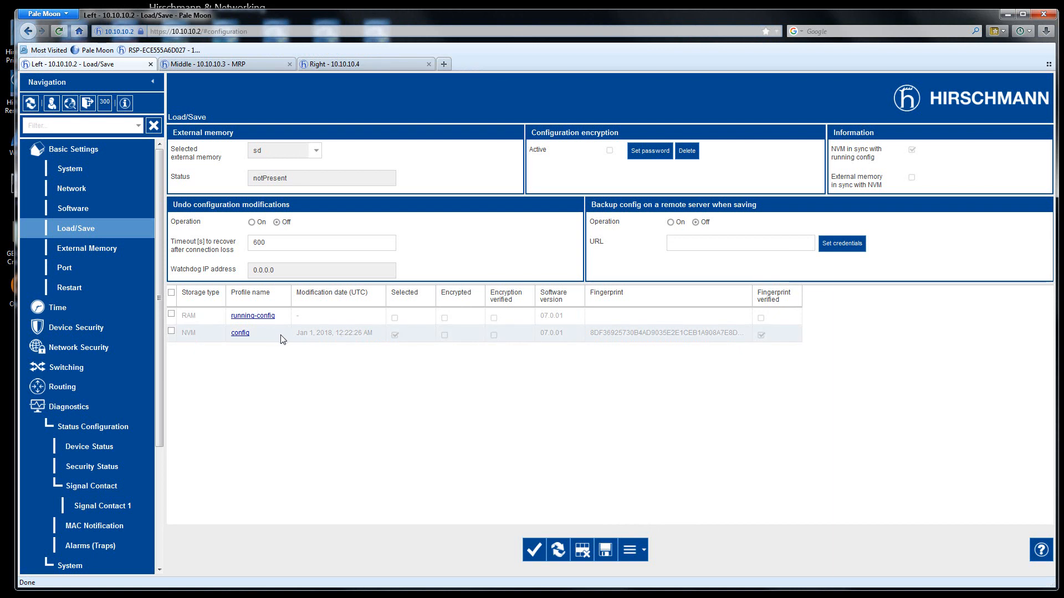
- Start exporting the config profile via More > Export, then cancel
{"action": "left_click", "coordinate": [643, 552]}
{"action": "left_click", "coordinate": [643, 505]}
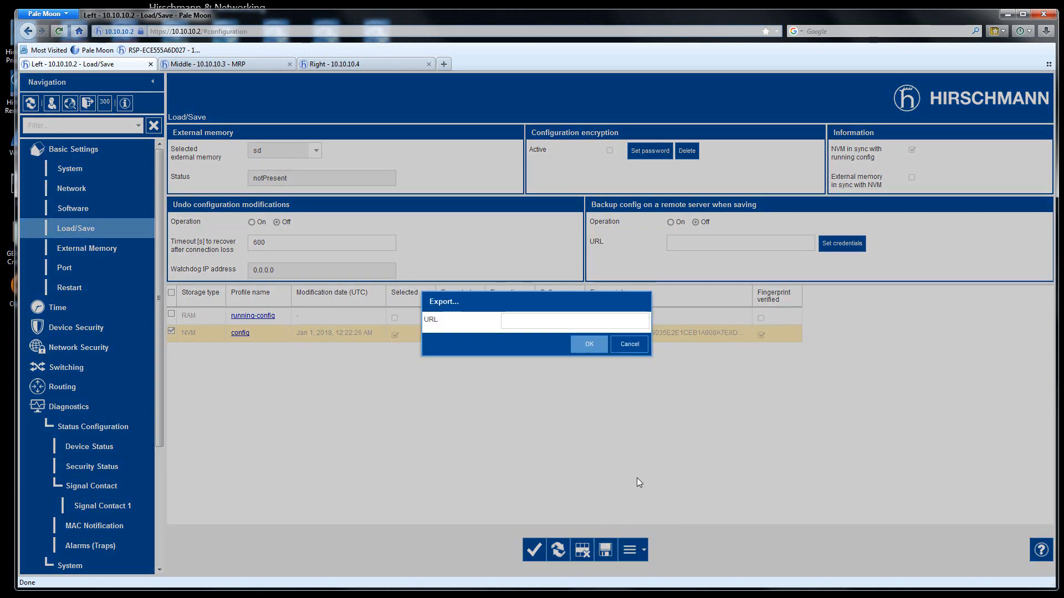
{"action": "left_click", "coordinate": [619, 345]}
- Save the configuration as a new NVM profile named 'Functional' and confirm the saved message
{"action": "left_click", "coordinate": [646, 548]}
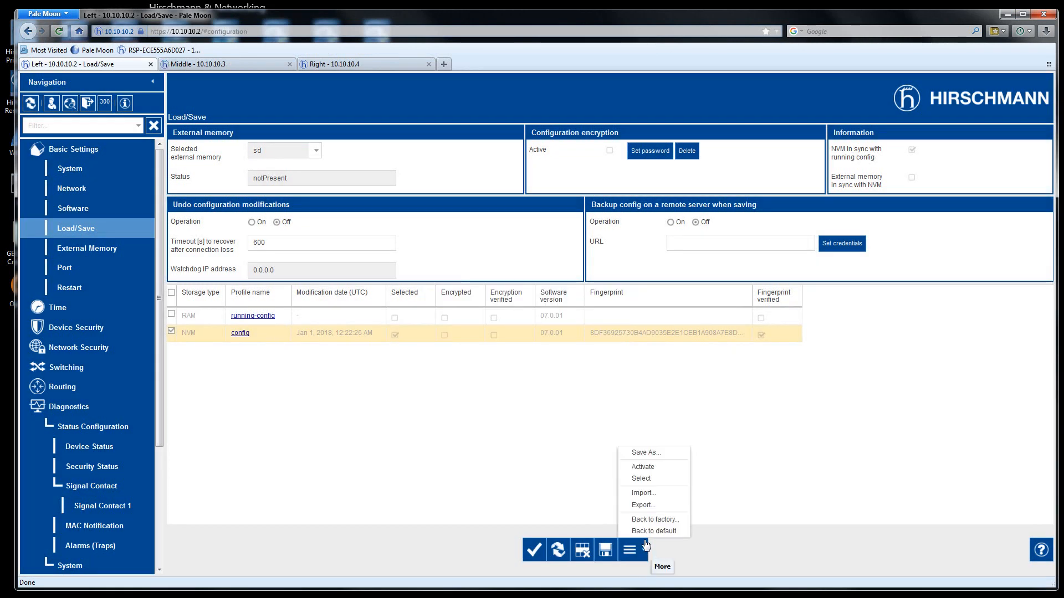
{"action": "left_click", "coordinate": [659, 454]}
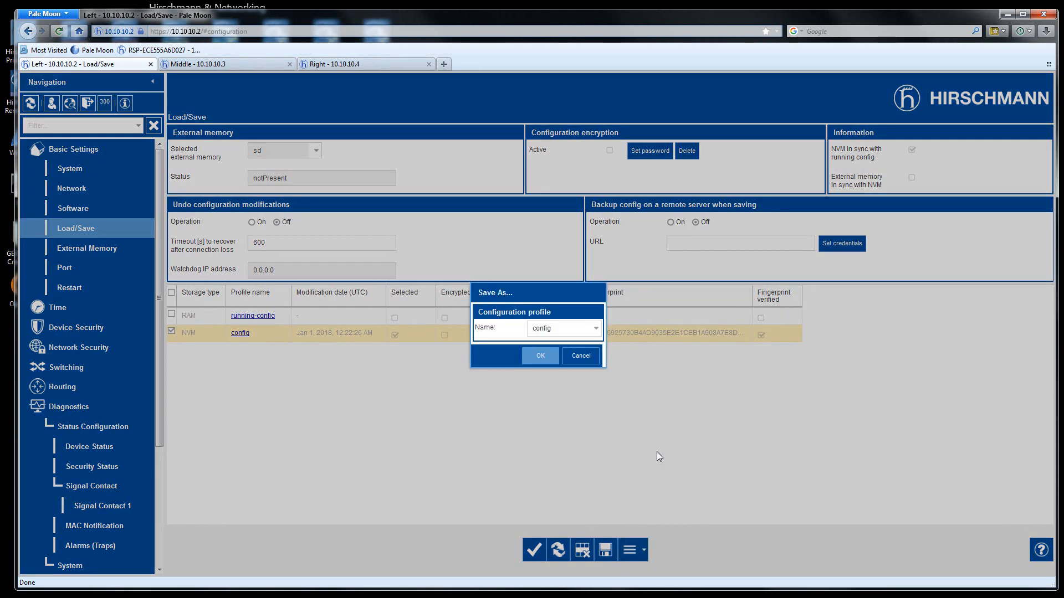
{"action": "left_click", "coordinate": [596, 329]}
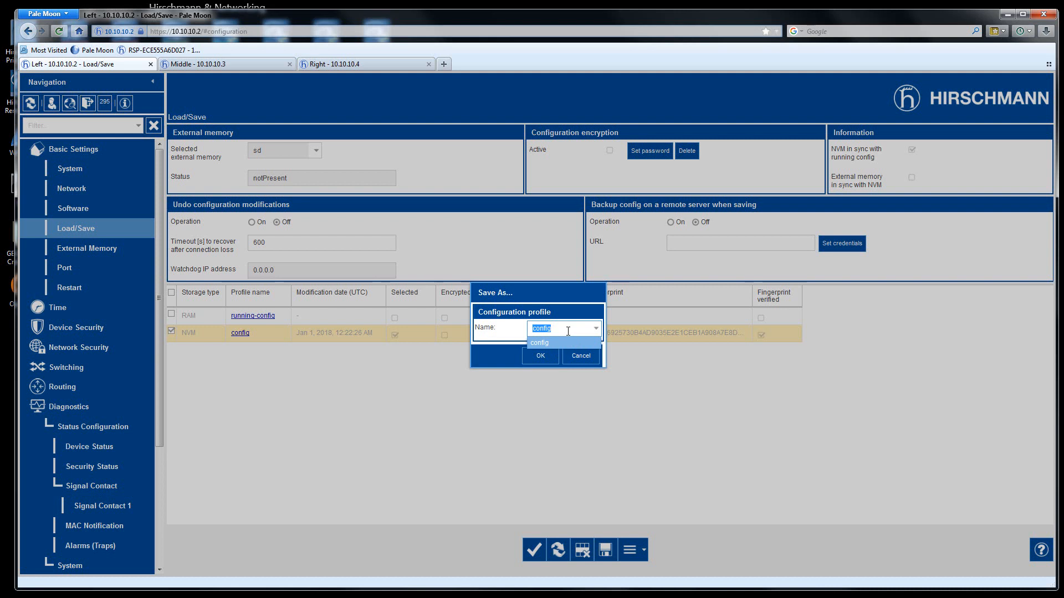
{"action": "type", "text": "Functional"}
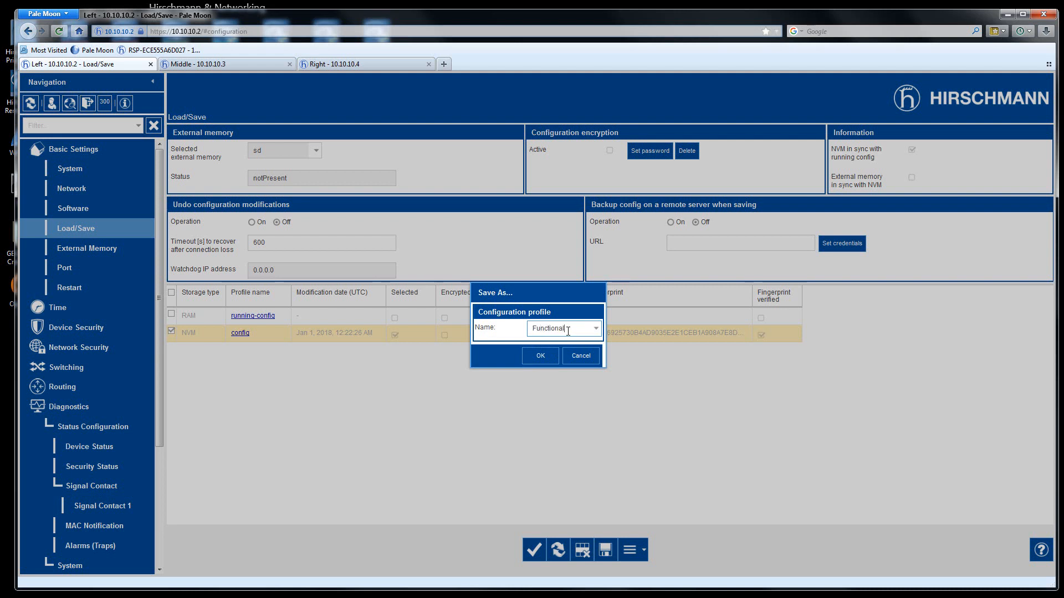
{"action": "left_click", "coordinate": [539, 359]}
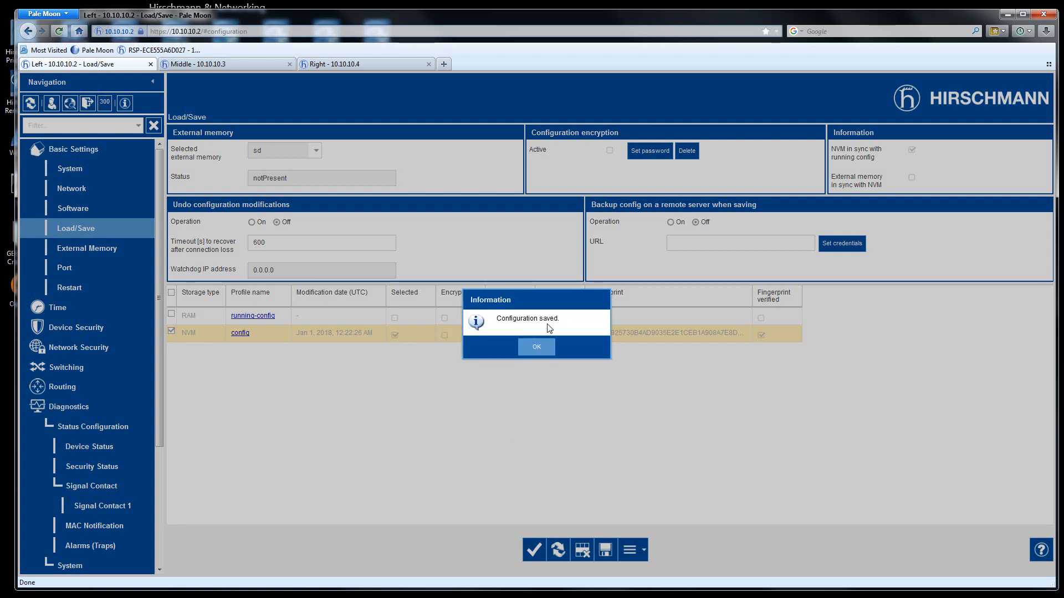
{"action": "left_click", "coordinate": [536, 347]}
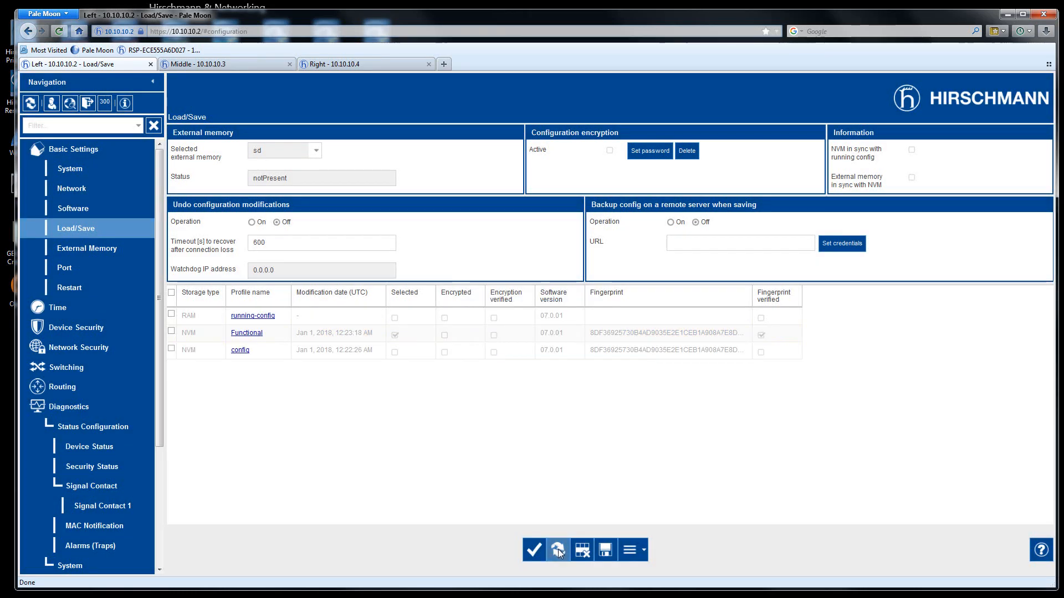
- Make config the selected NVM profile, reload to verify, then tick the Functional row
{"action": "left_click", "coordinate": [558, 549]}
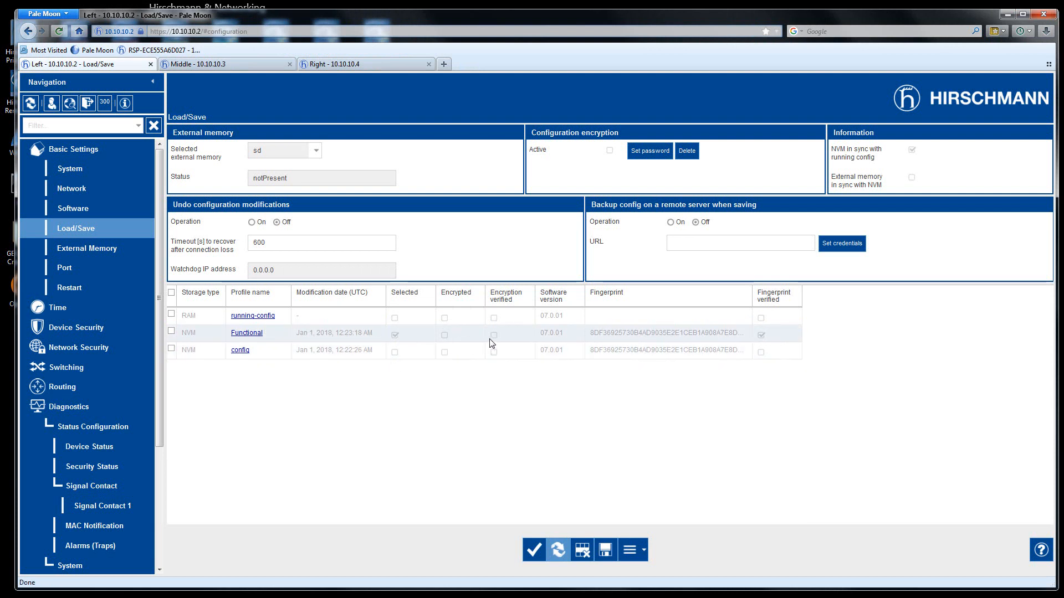
{"action": "left_click", "coordinate": [340, 356]}
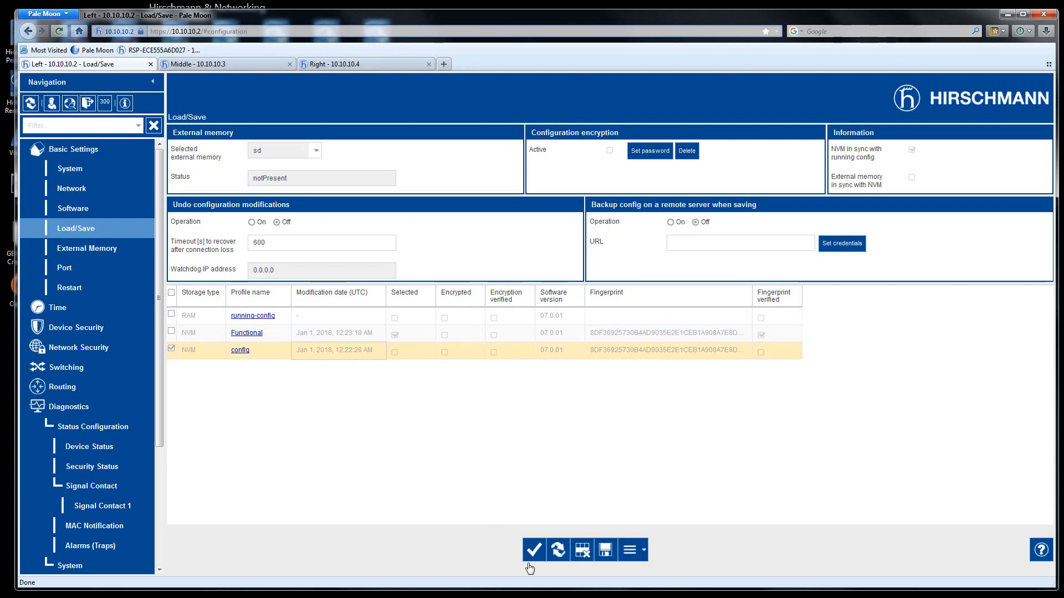
{"action": "left_click", "coordinate": [631, 550]}
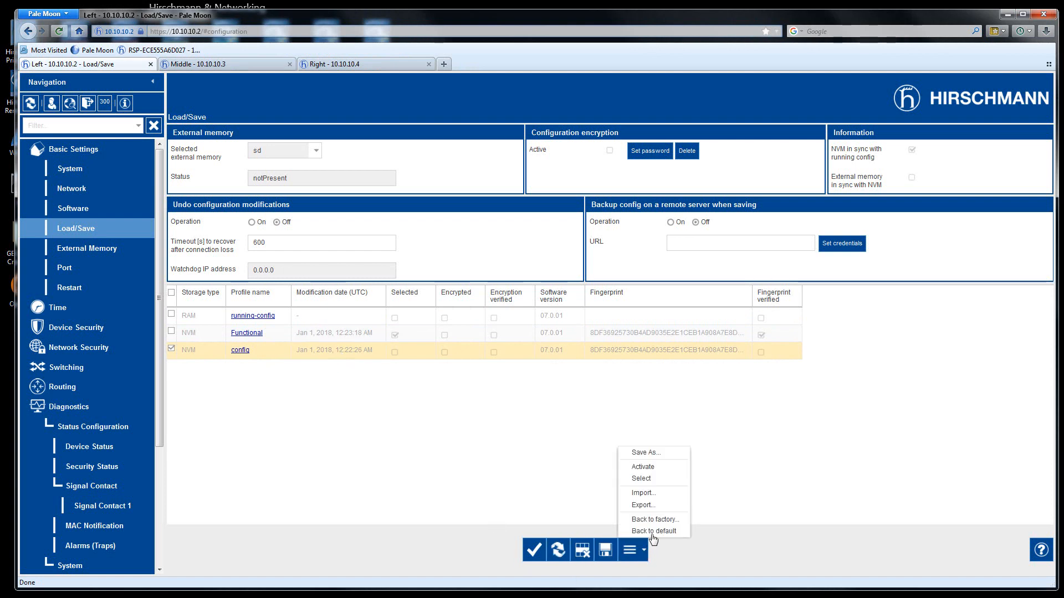
{"action": "left_click", "coordinate": [658, 480]}
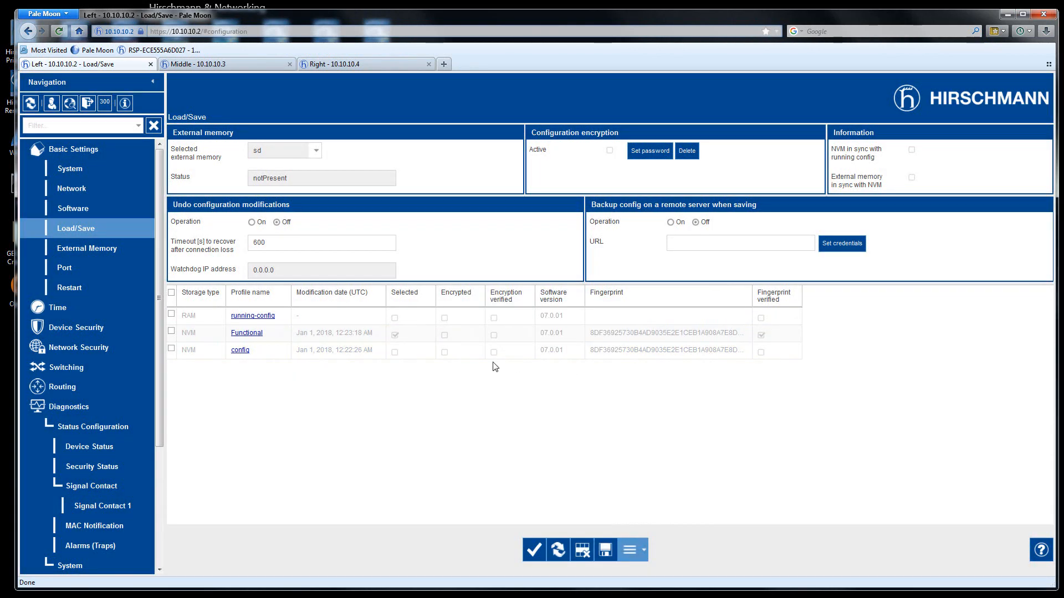
{"action": "left_click", "coordinate": [558, 549]}
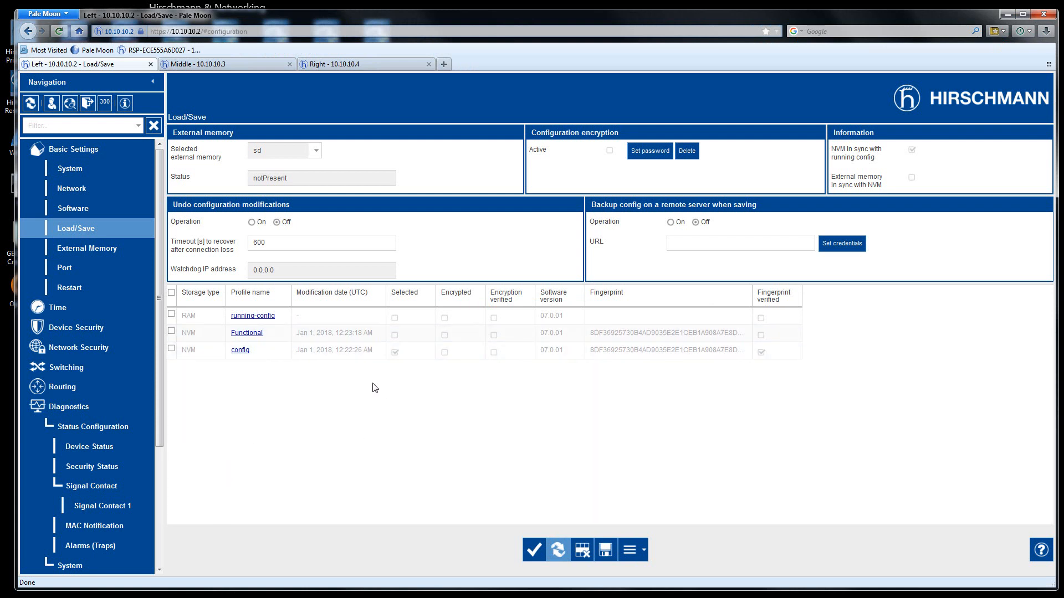
{"action": "left_click", "coordinate": [324, 335]}
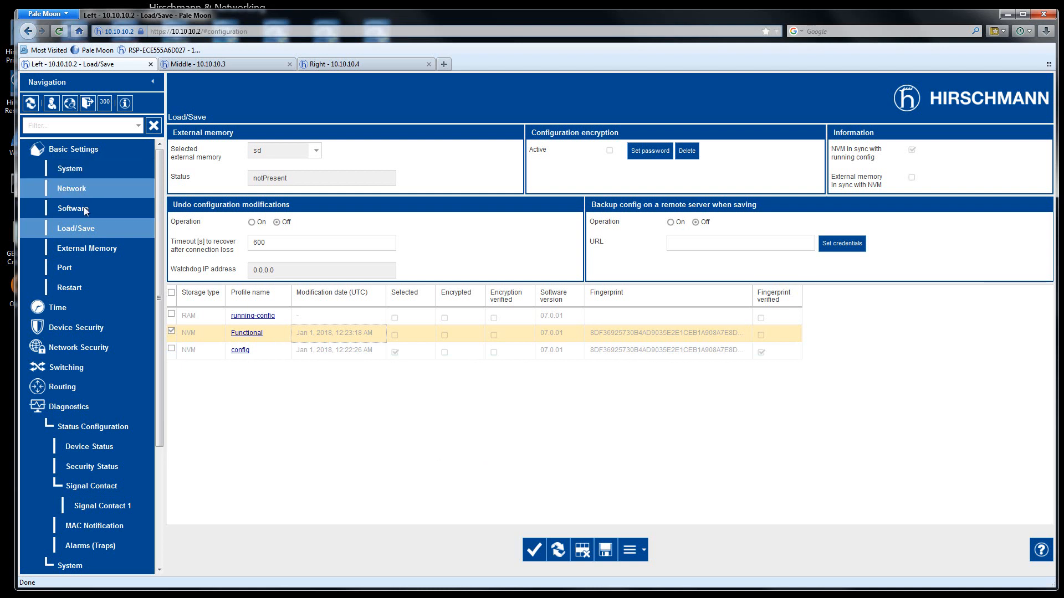
- Refresh the Left switch's system overview, check the security alarm, and open Device Security > User Management
{"action": "left_click", "coordinate": [70, 169]}
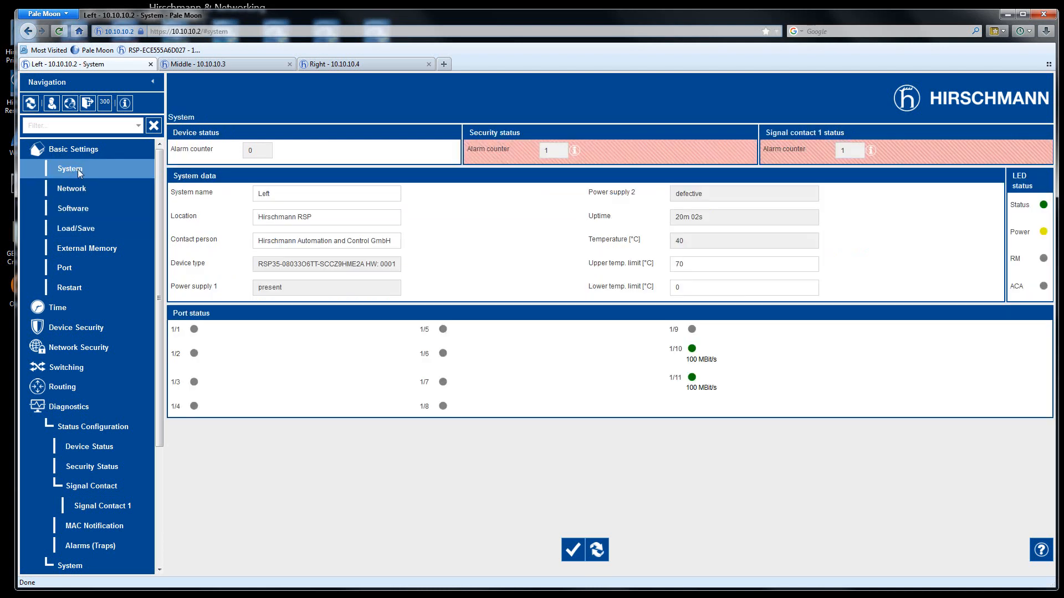
{"action": "left_click", "coordinate": [597, 550]}
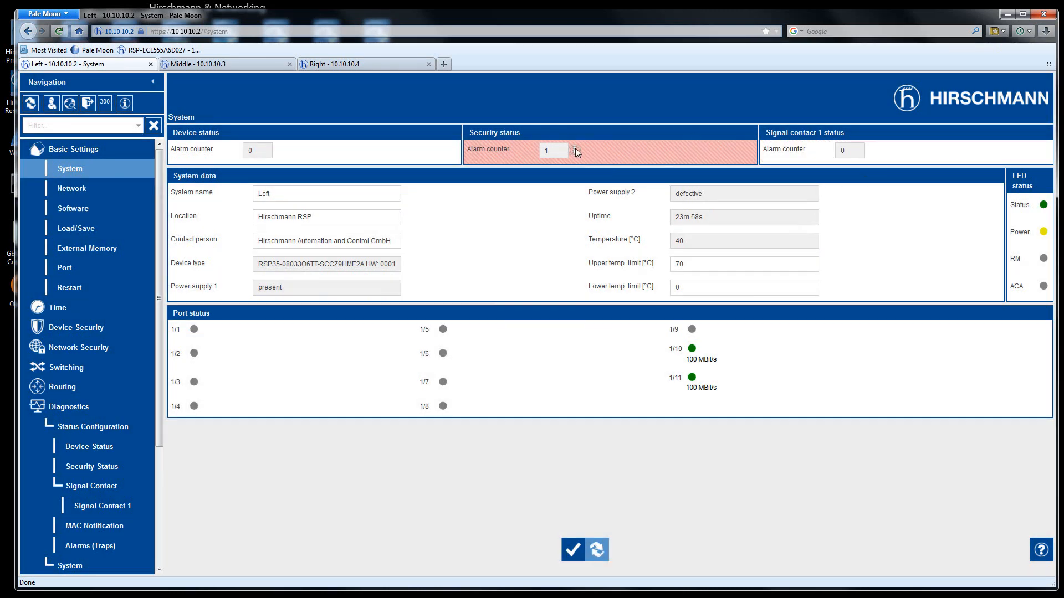
{"action": "mouse_move", "coordinate": [577, 154]}
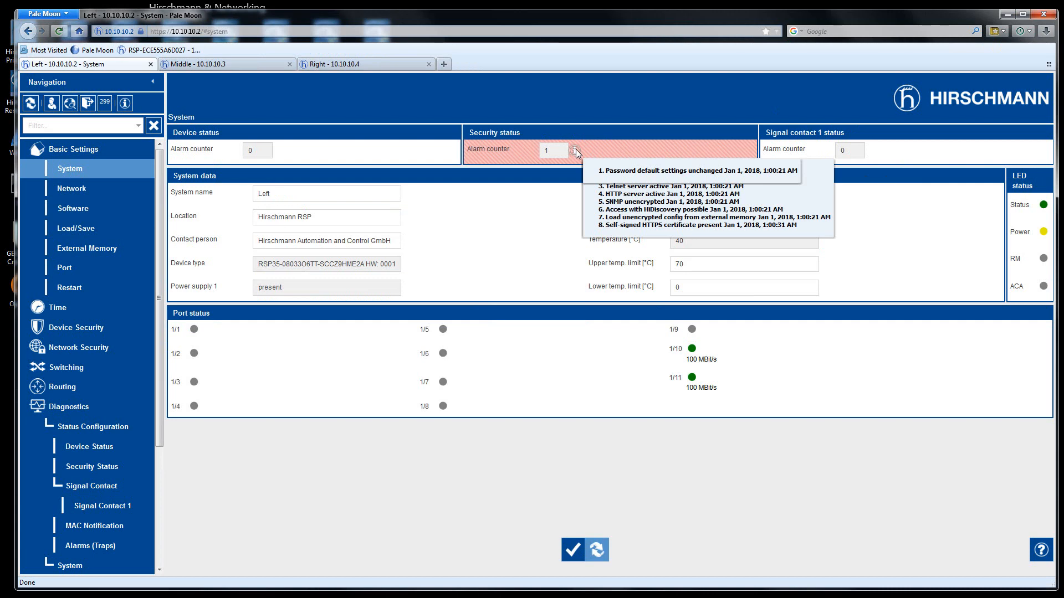
{"action": "left_click", "coordinate": [62, 324]}
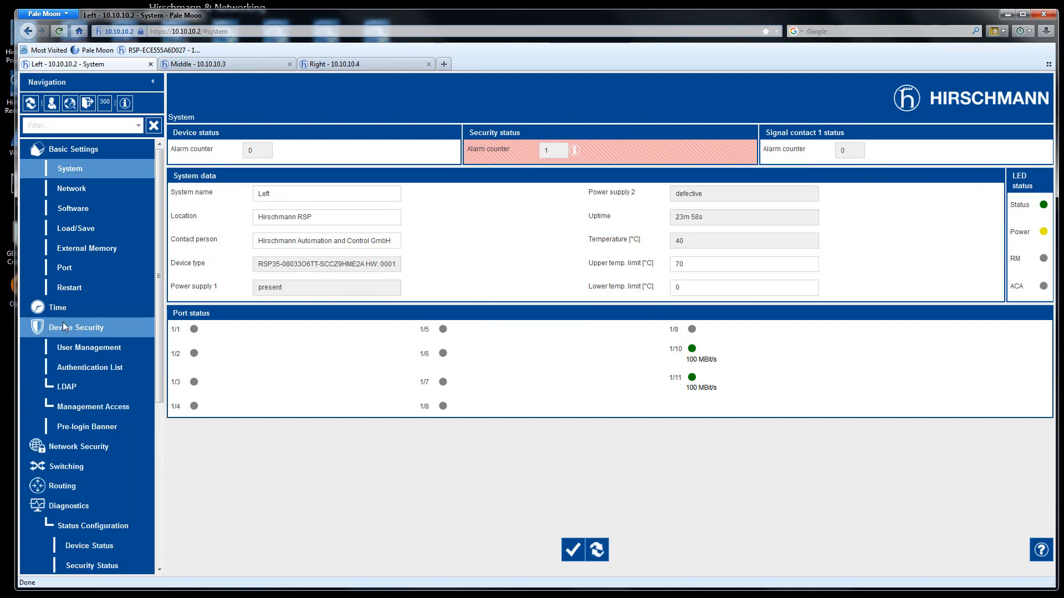
{"action": "left_click", "coordinate": [95, 350]}
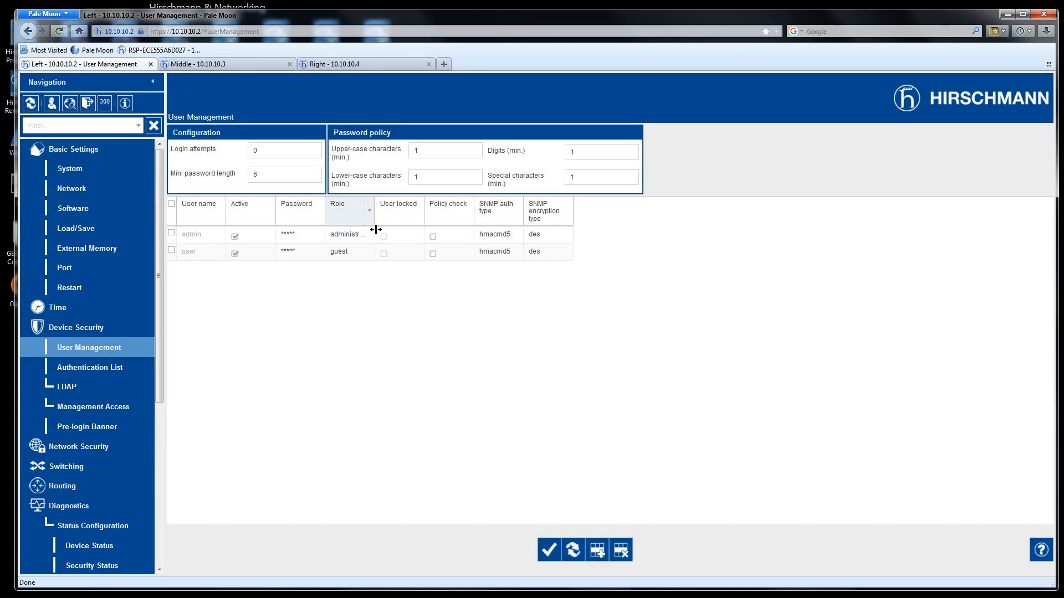
- Set a new password for the admin account and accept the resulting automatic logout
{"action": "left_click", "coordinate": [305, 236]}
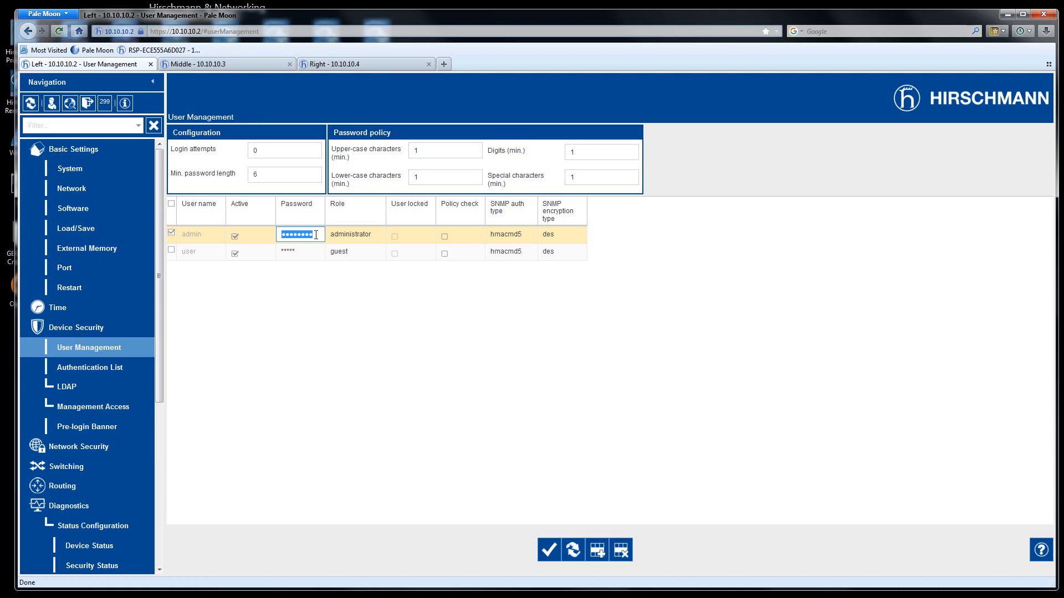
{"action": "type", "text": "••"}
{"action": "left_click", "coordinate": [548, 550]}
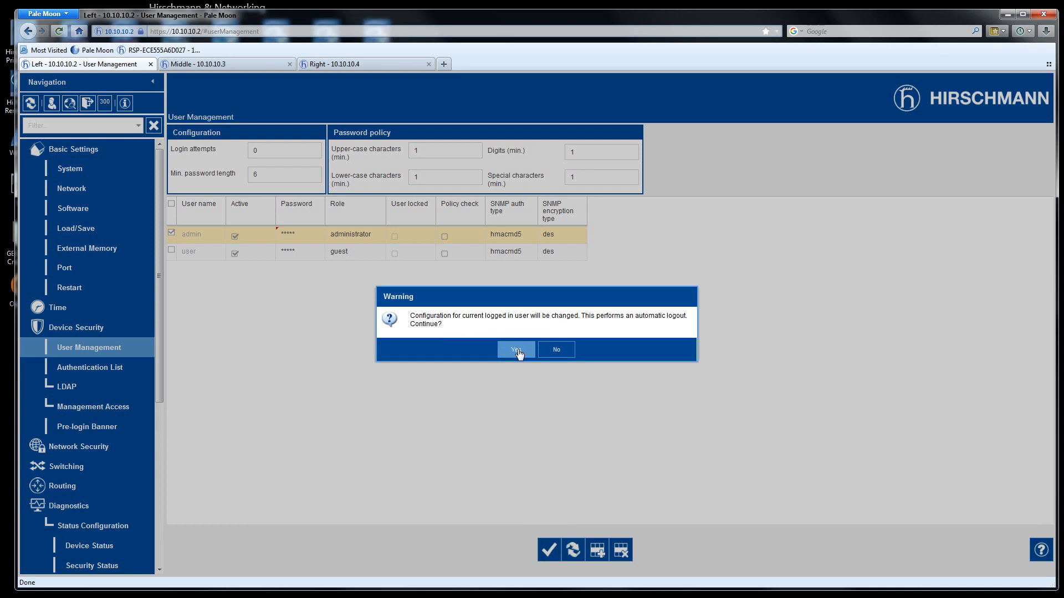
{"action": "left_click", "coordinate": [525, 352]}
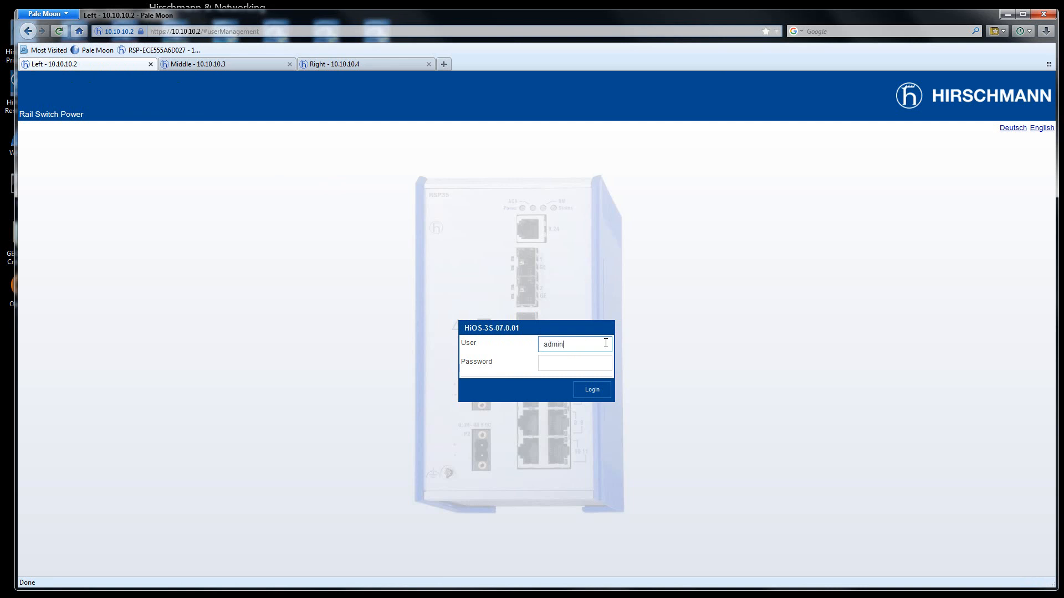
- Log back in as admin with the new password and open Basic Settings > System
{"action": "key", "text": "Tab"}
{"action": "type", "text": "privat"}
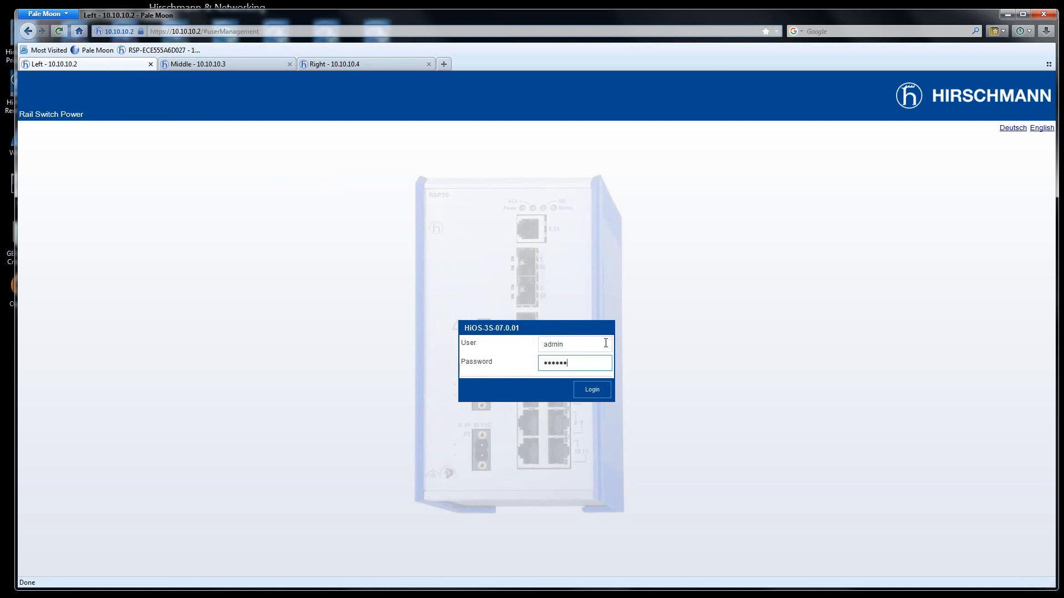
{"action": "key", "text": "Return"}
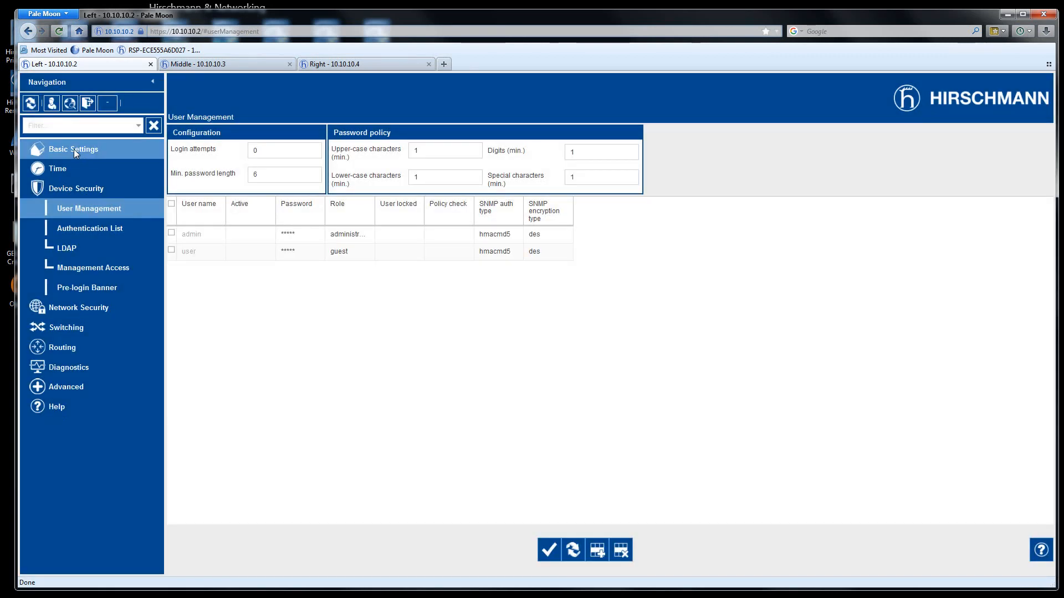
{"action": "left_click", "coordinate": [74, 151]}
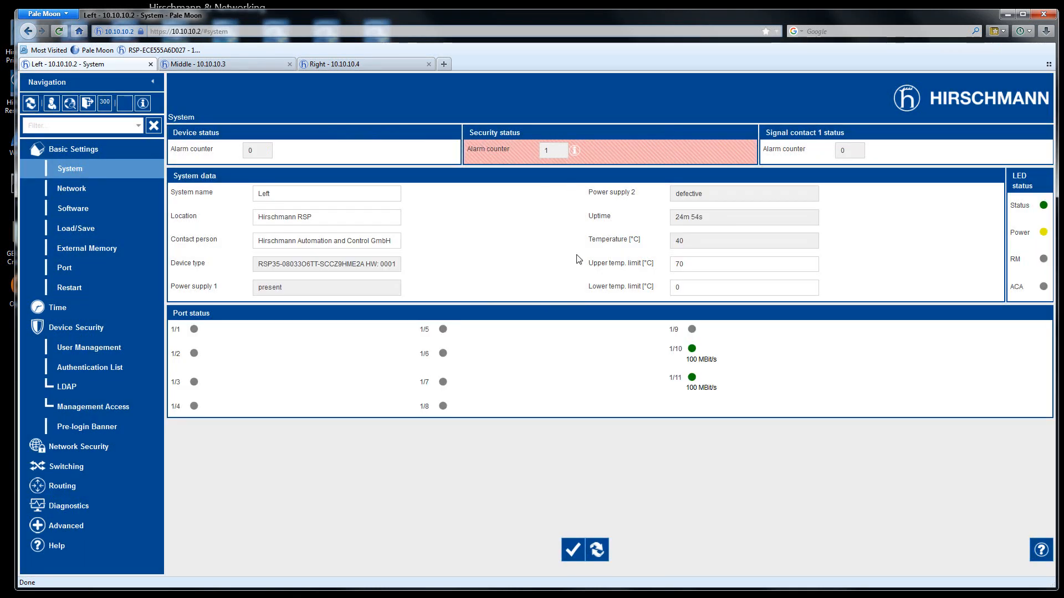
- Open User Management and submit a new password for the guest 'user' account
{"action": "left_click", "coordinate": [596, 550]}
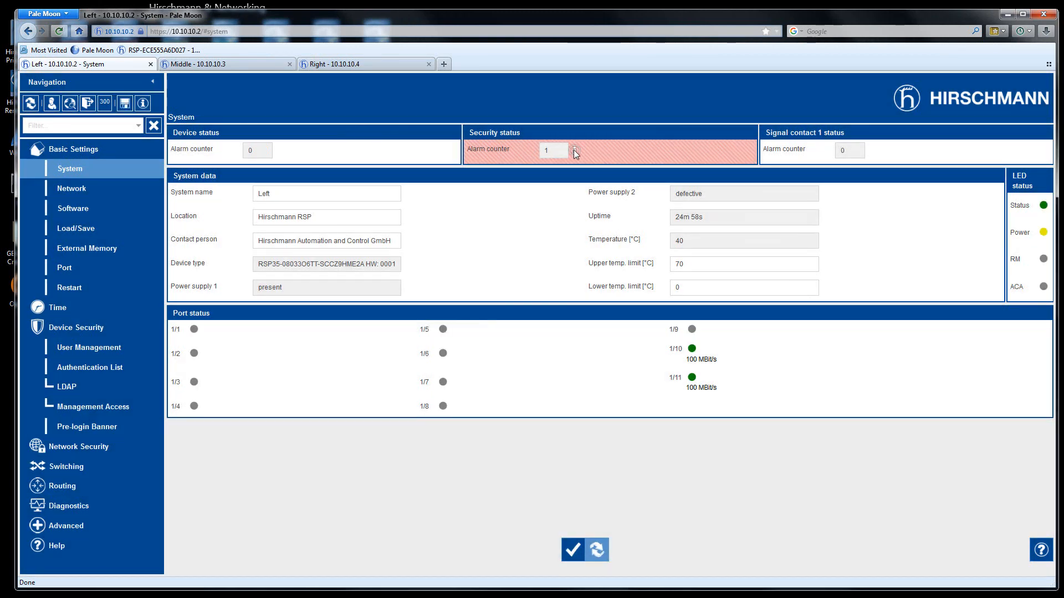
{"action": "mouse_move", "coordinate": [575, 154]}
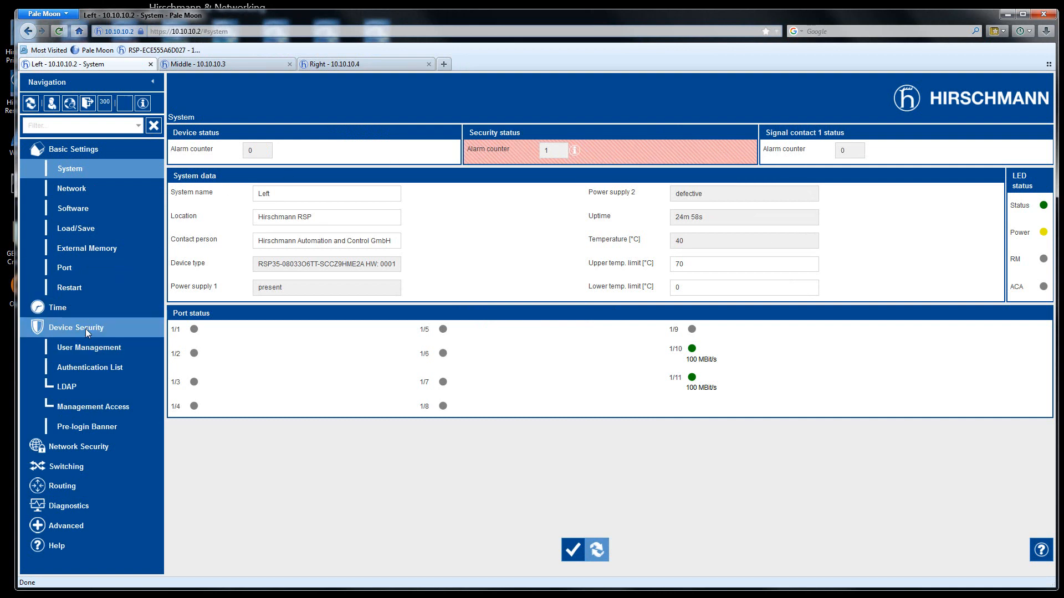
{"action": "left_click", "coordinate": [88, 351]}
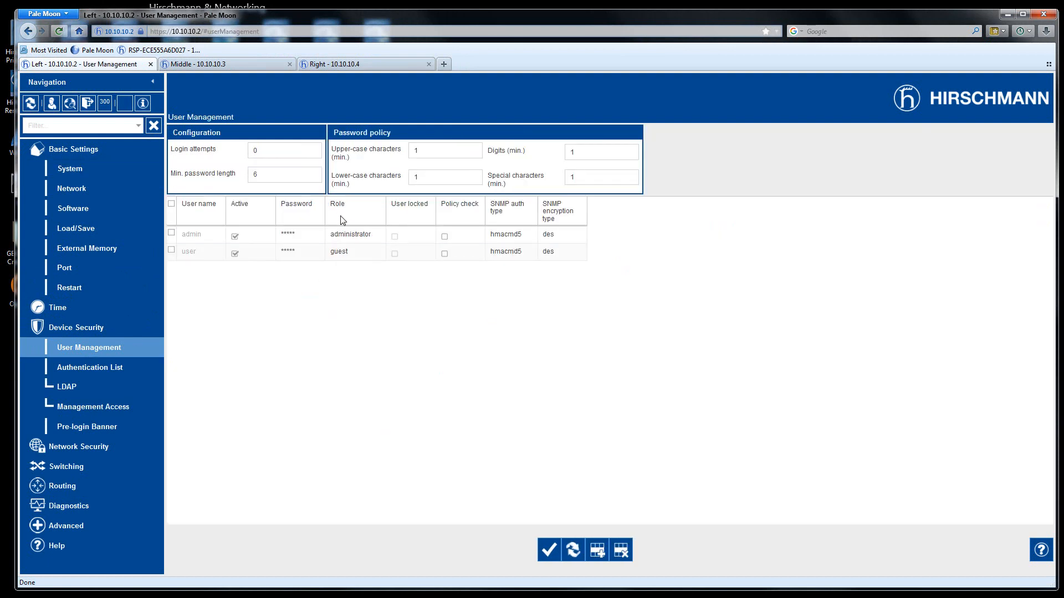
{"action": "left_click", "coordinate": [309, 253]}
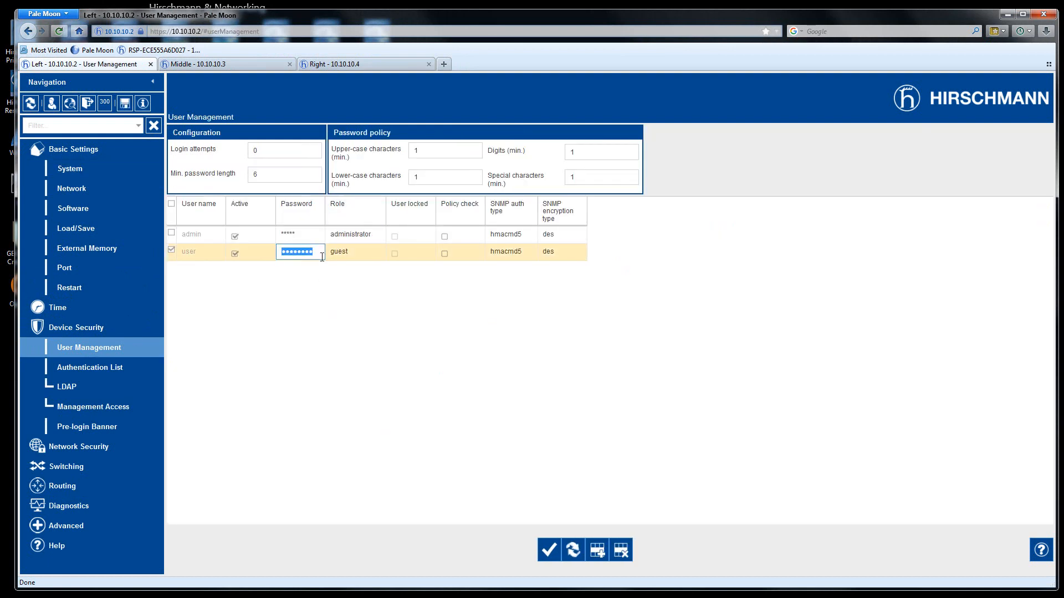
{"action": "type", "text": "•••••"}
{"action": "key", "text": "BackSpace"}
{"action": "type", "text": "••••"}
{"action": "left_click", "coordinate": [548, 550]}
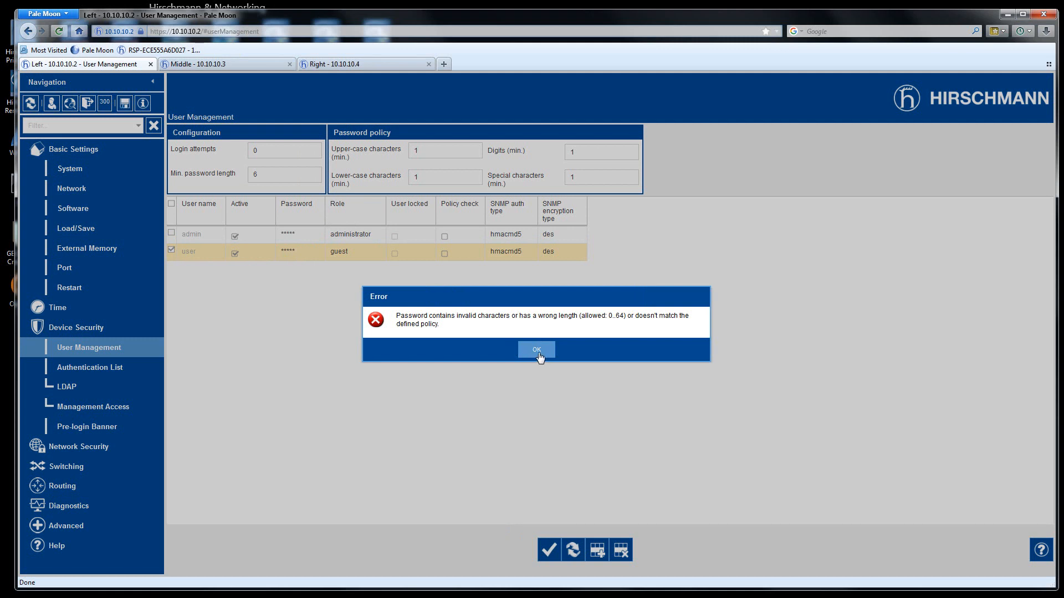
- After the policy error, set a compliant guest password, bringing the security alarm counter to 0
{"action": "left_click", "coordinate": [540, 360]}
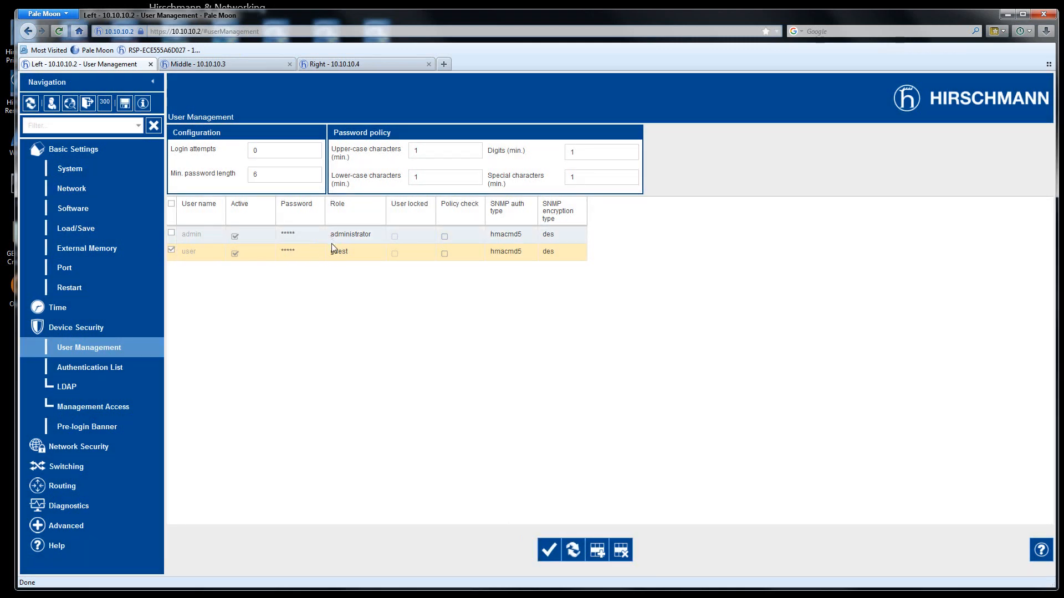
{"action": "left_click", "coordinate": [297, 249]}
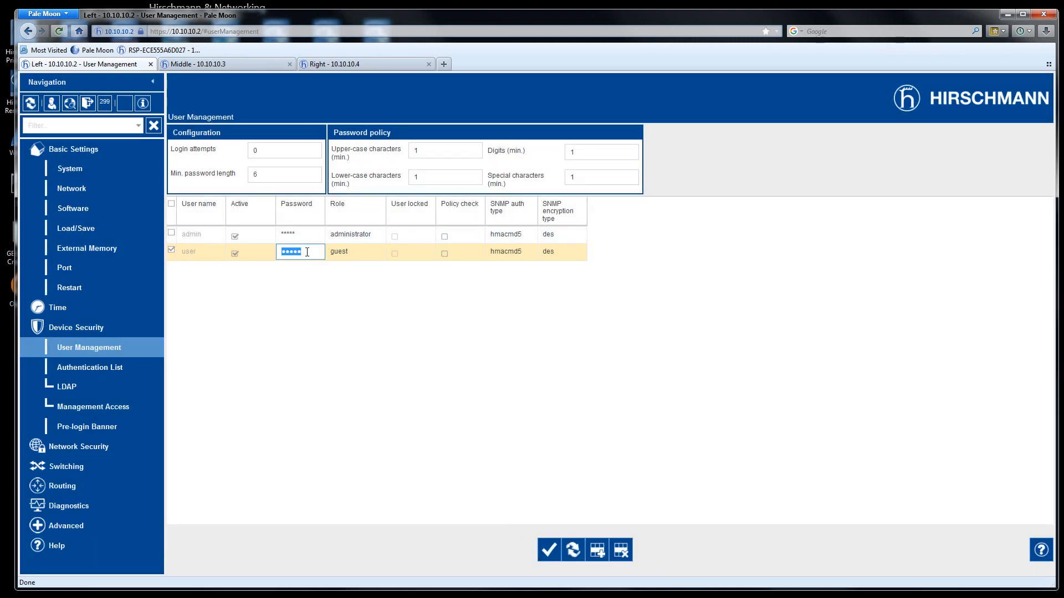
{"action": "type", "text": "••••••"}
{"action": "left_click", "coordinate": [545, 550]}
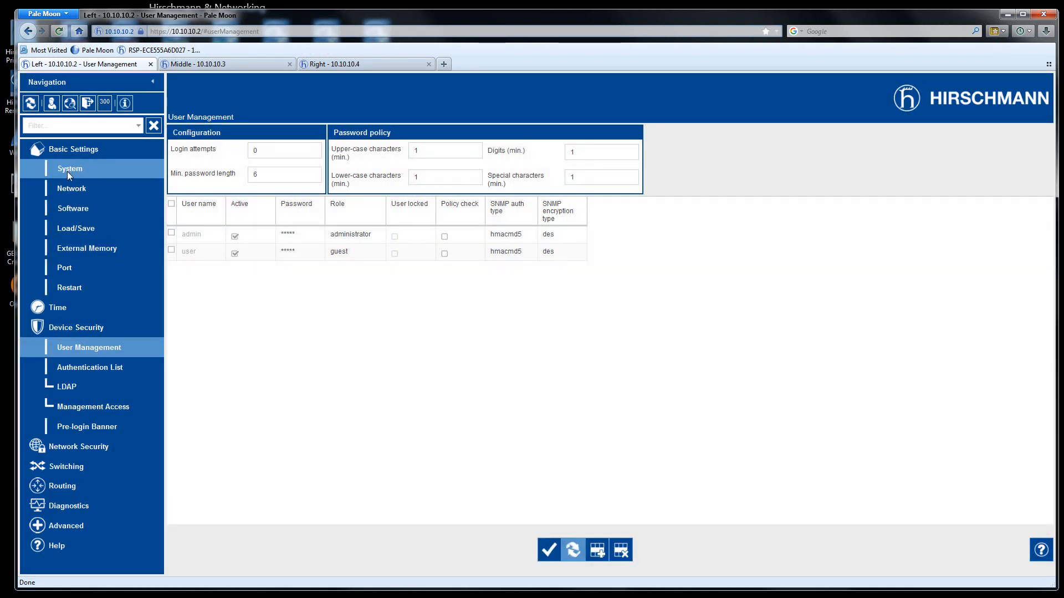
{"action": "left_click", "coordinate": [597, 550]}
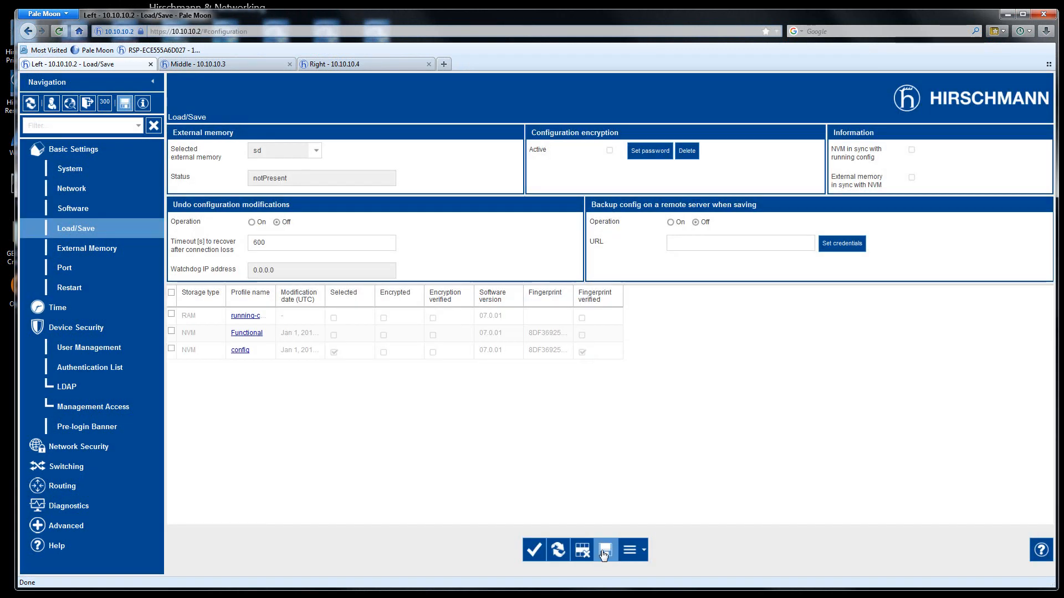
- Save the Left switch's configuration to NVM and switch back from PowerPoint to the browser
{"action": "left_click", "coordinate": [605, 552]}
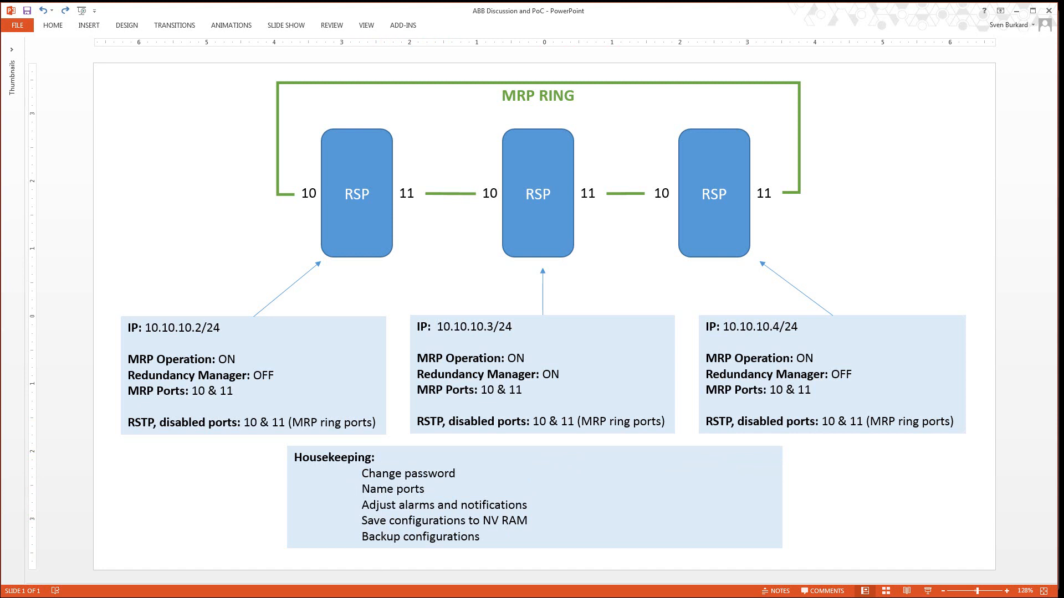
{"action": "key", "text": "alt+Tab"}
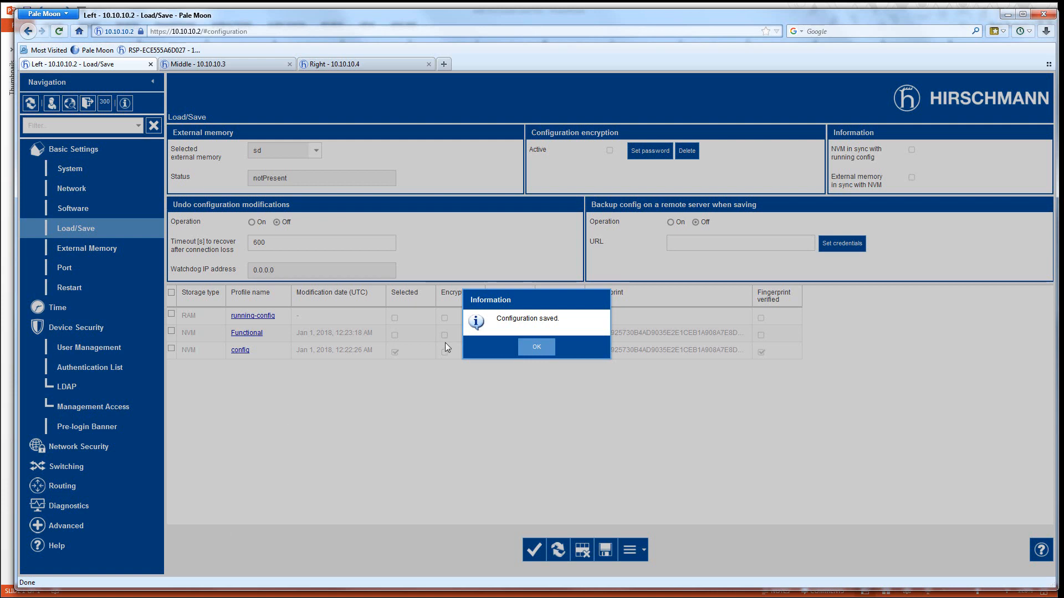
- On the Port page, name 1/10 'Ring to Bldg 2' and 1/11 'Ring to Bldg 4', then apply
{"action": "left_click", "coordinate": [537, 348]}
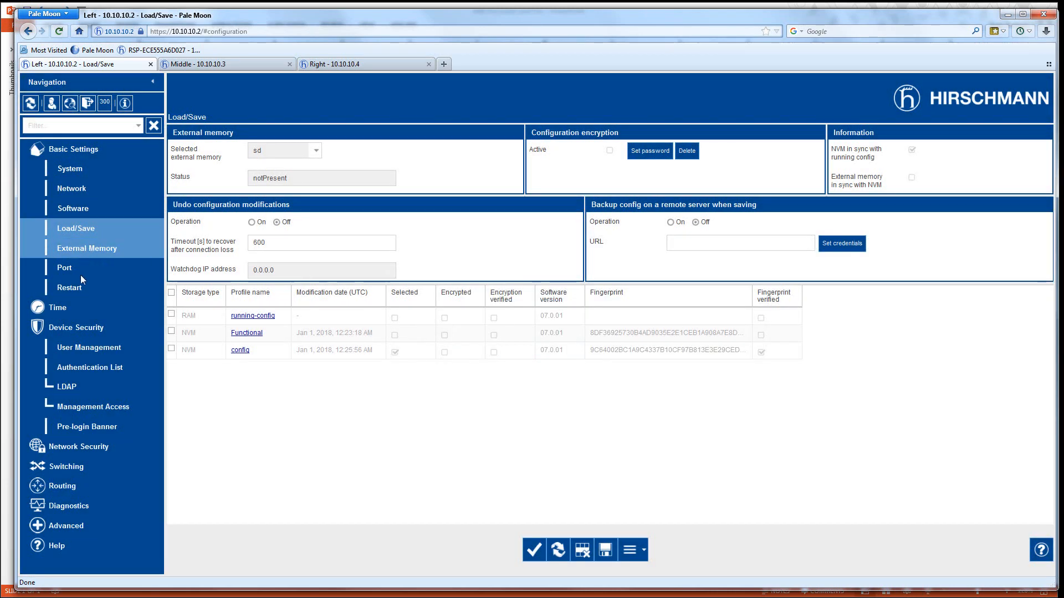
{"action": "left_click", "coordinate": [64, 268]}
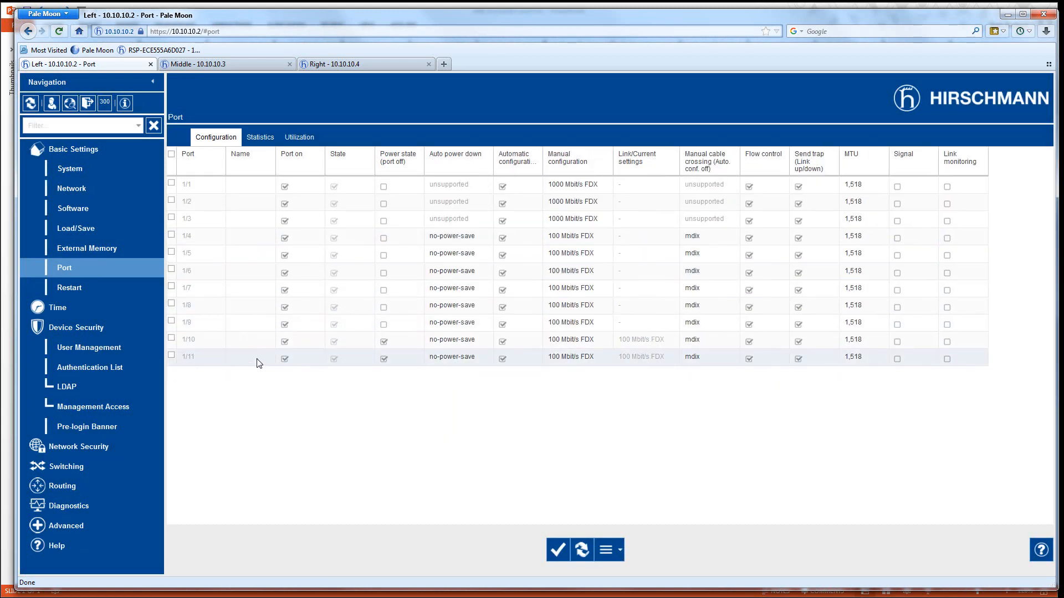
{"action": "left_click", "coordinate": [252, 358]}
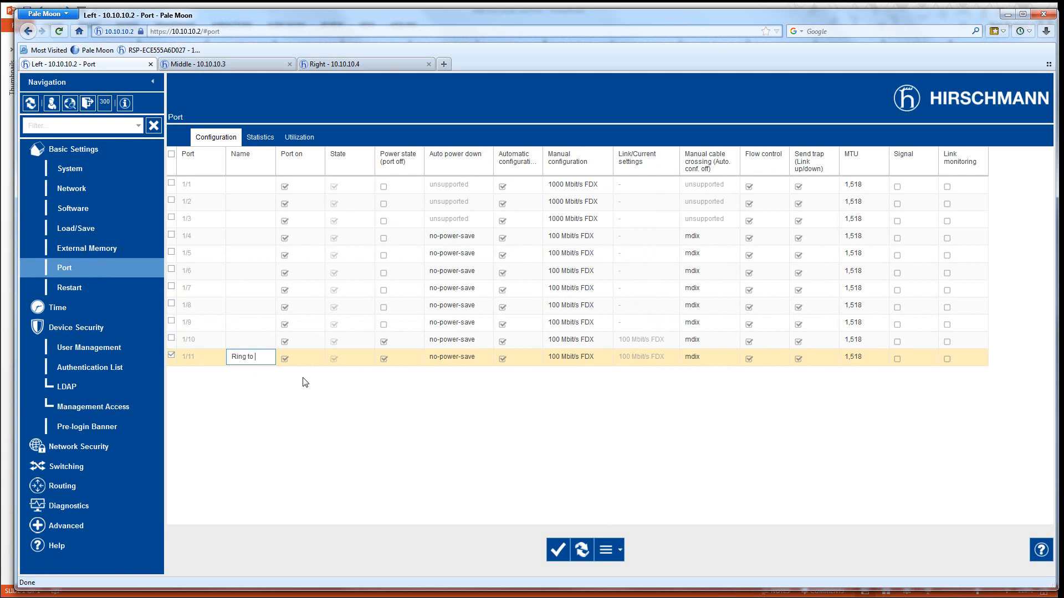
{"action": "type", "text": "4"}
{"action": "left_click", "coordinate": [257, 340]}
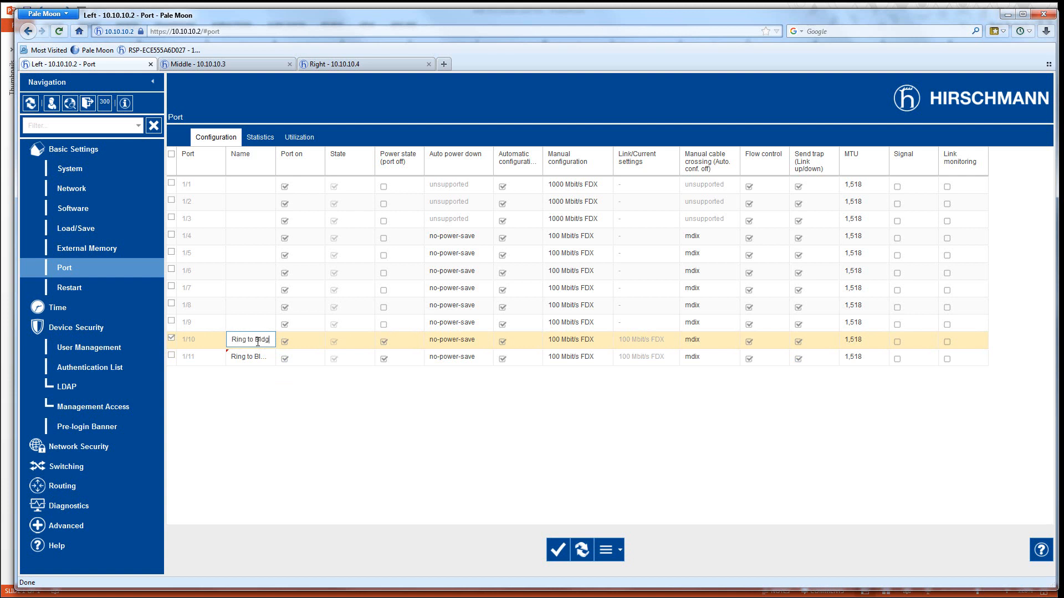
{"action": "type", "text": "Ring to Bldg 2"}
{"action": "key", "text": "Return"}
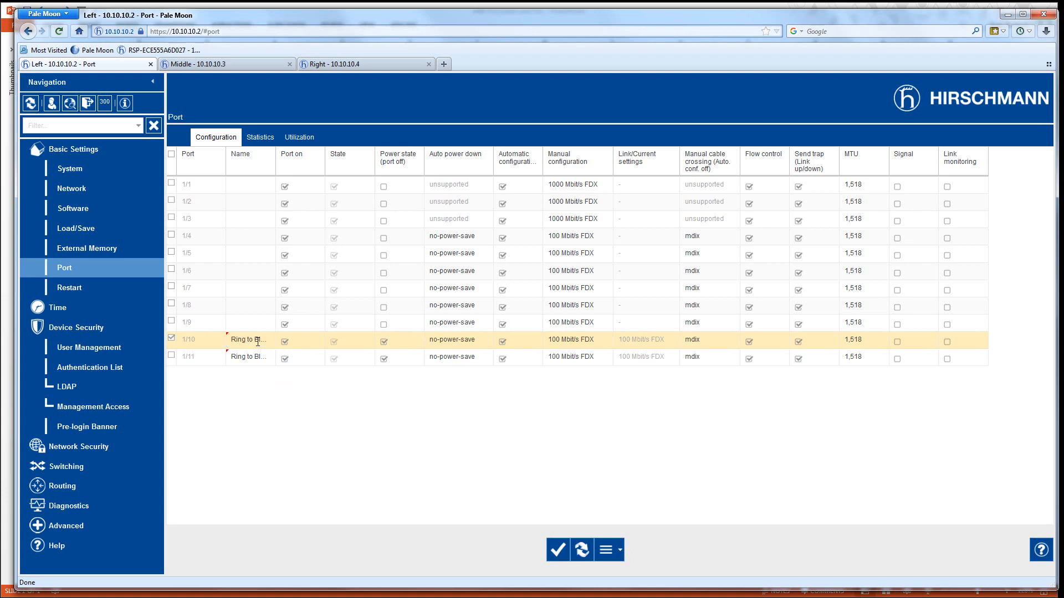
{"action": "left_click", "coordinate": [558, 550]}
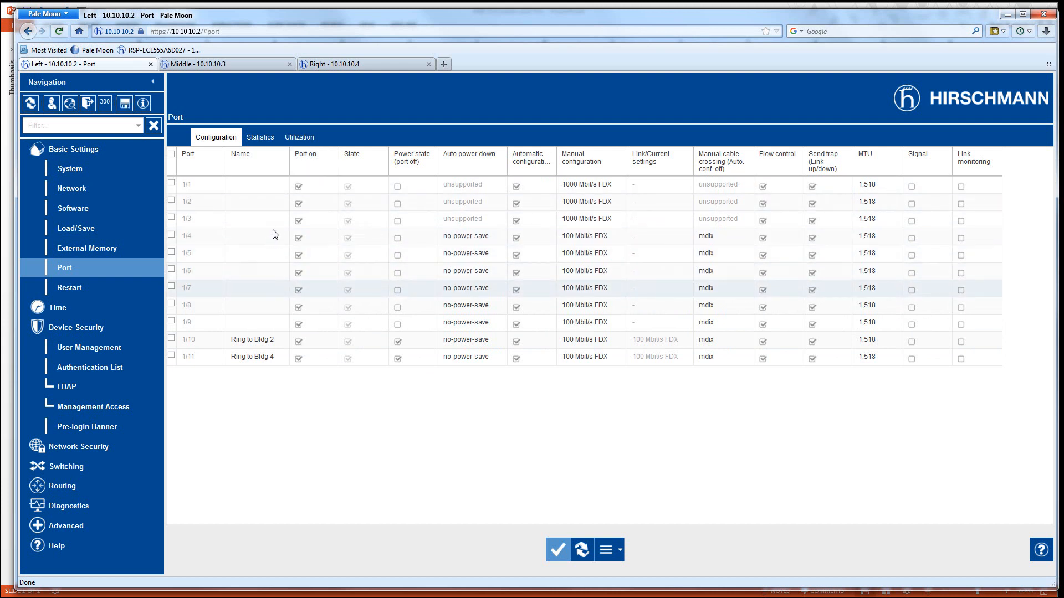
- Try enabling Signal on port 1/11, then revert it to off after the error and apply
{"action": "left_click", "coordinate": [913, 360]}
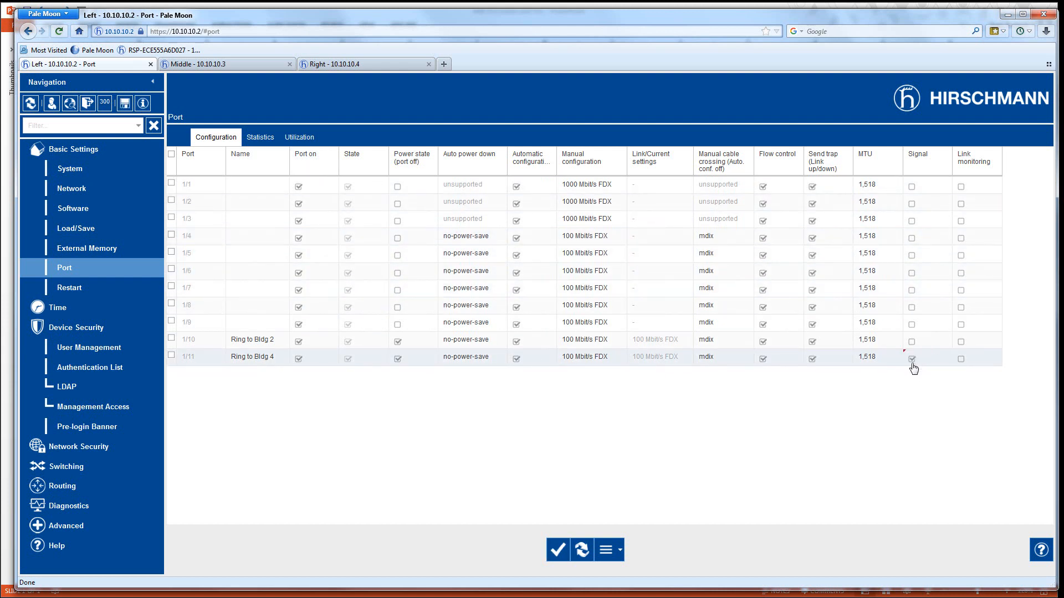
{"action": "left_click", "coordinate": [558, 554]}
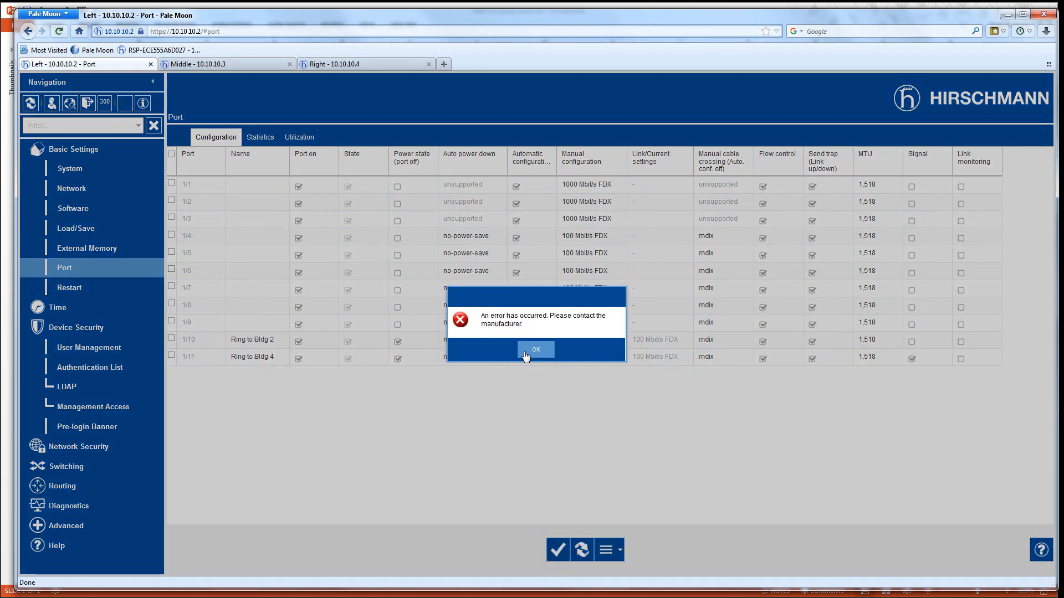
{"action": "left_click", "coordinate": [540, 353]}
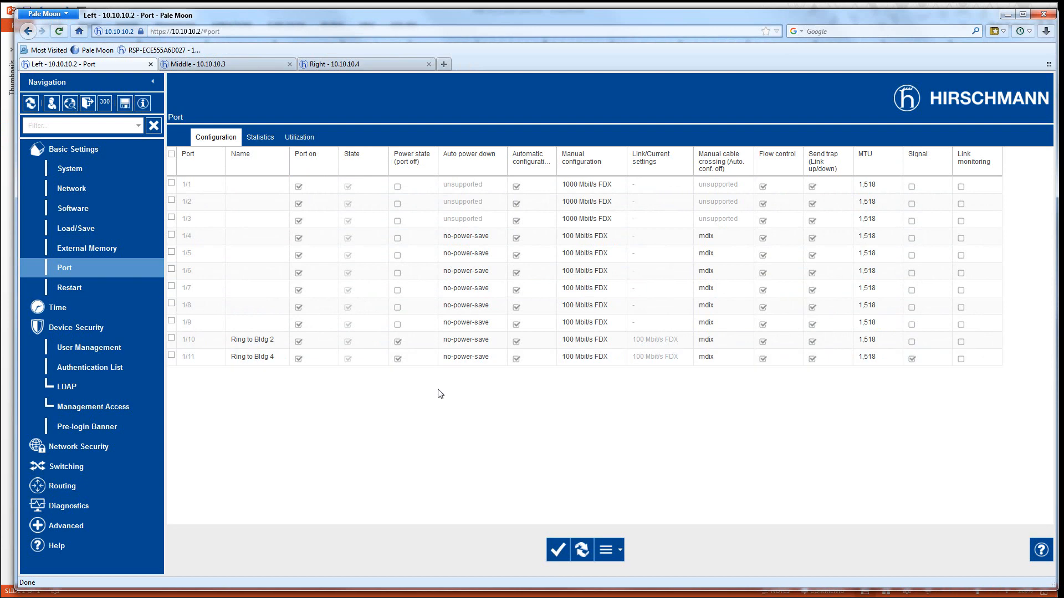
{"action": "left_click", "coordinate": [911, 359]}
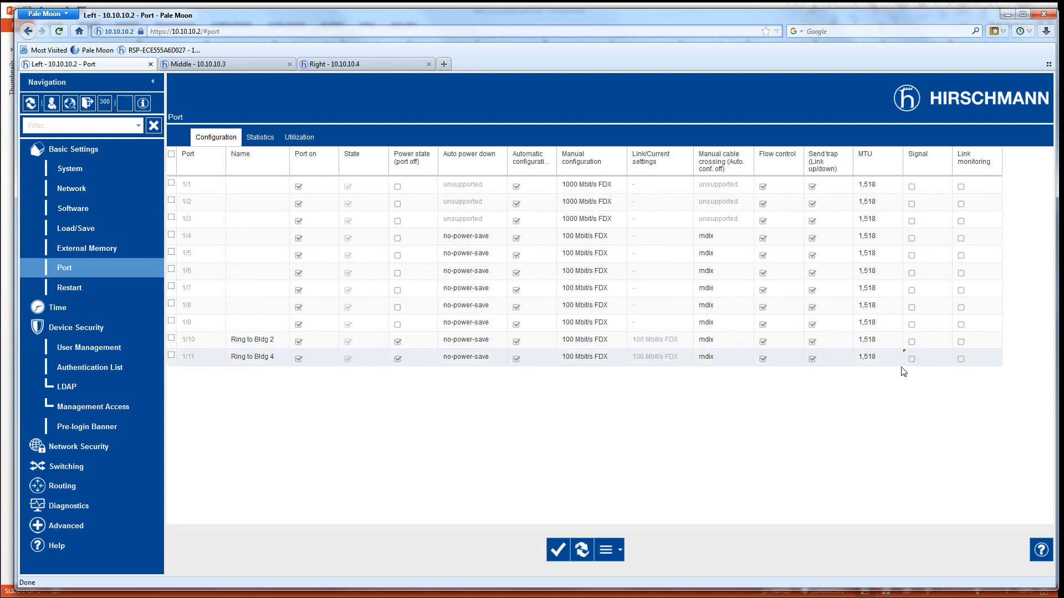
{"action": "left_click", "coordinate": [559, 550]}
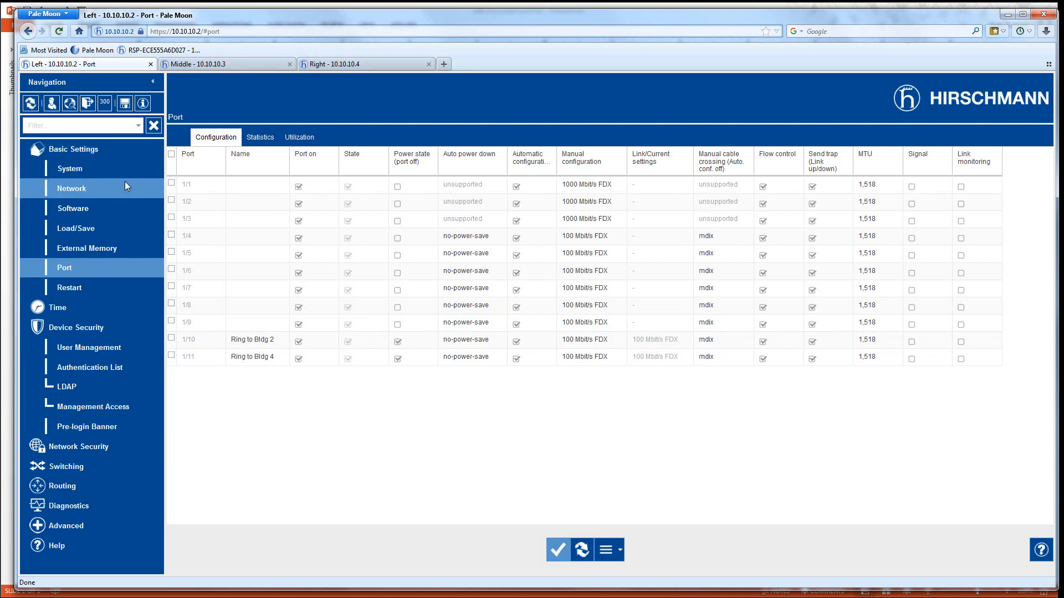
{"action": "left_click", "coordinate": [72, 230]}
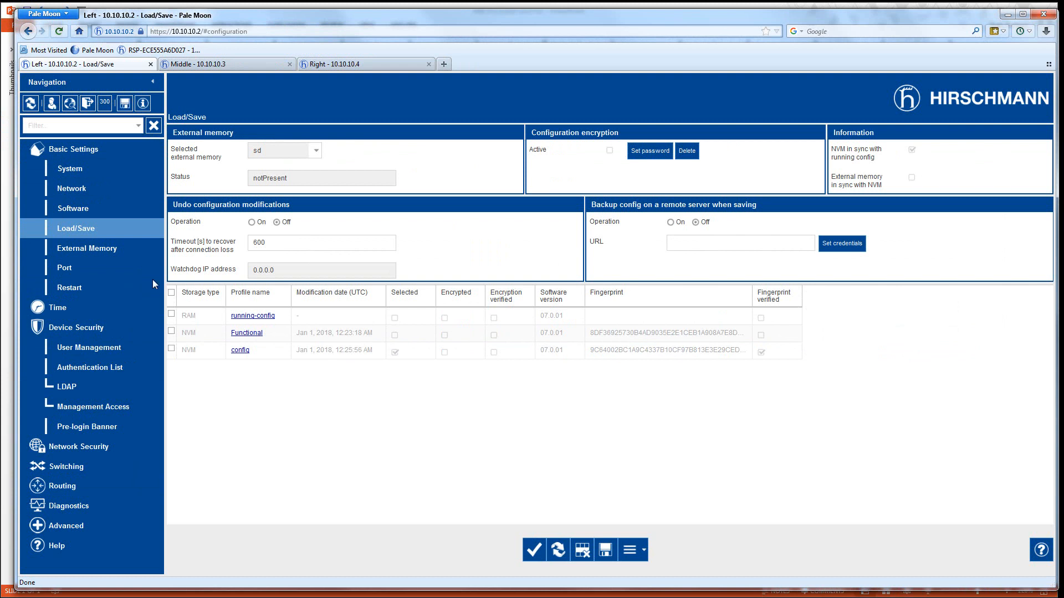
- Check the Load/Save profile actions menu without choosing anything, then minimize Pale Moon
{"action": "left_click", "coordinate": [641, 550]}
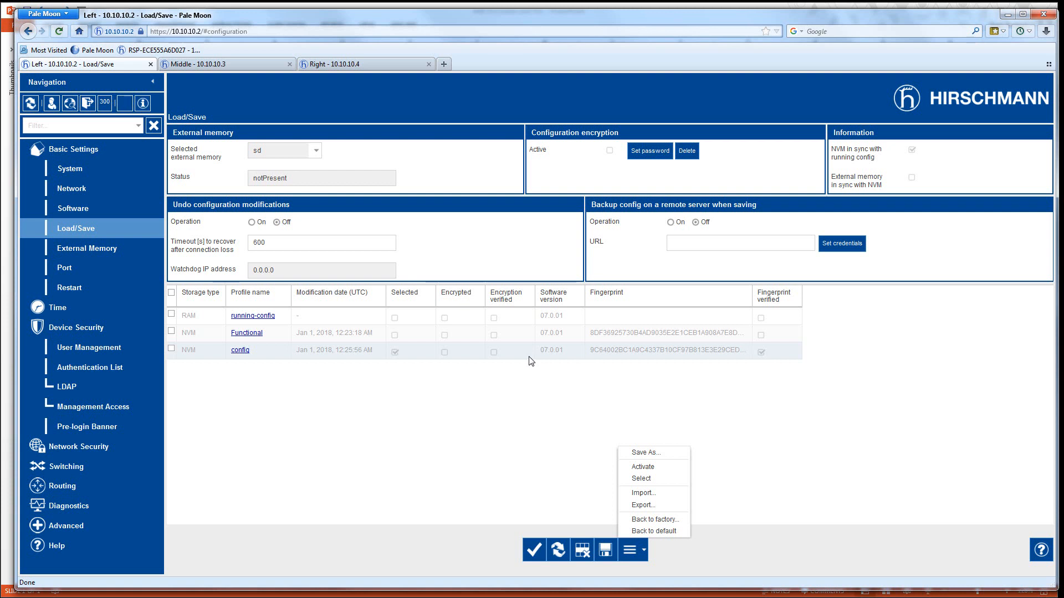
{"action": "left_click", "coordinate": [518, 347]}
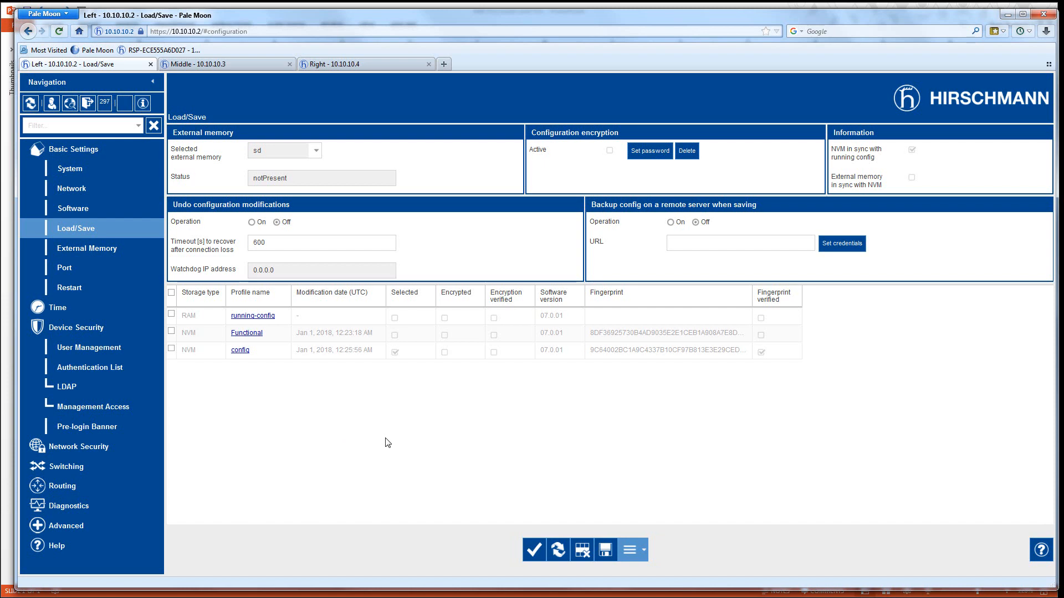
{"action": "left_click", "coordinate": [1007, 15]}
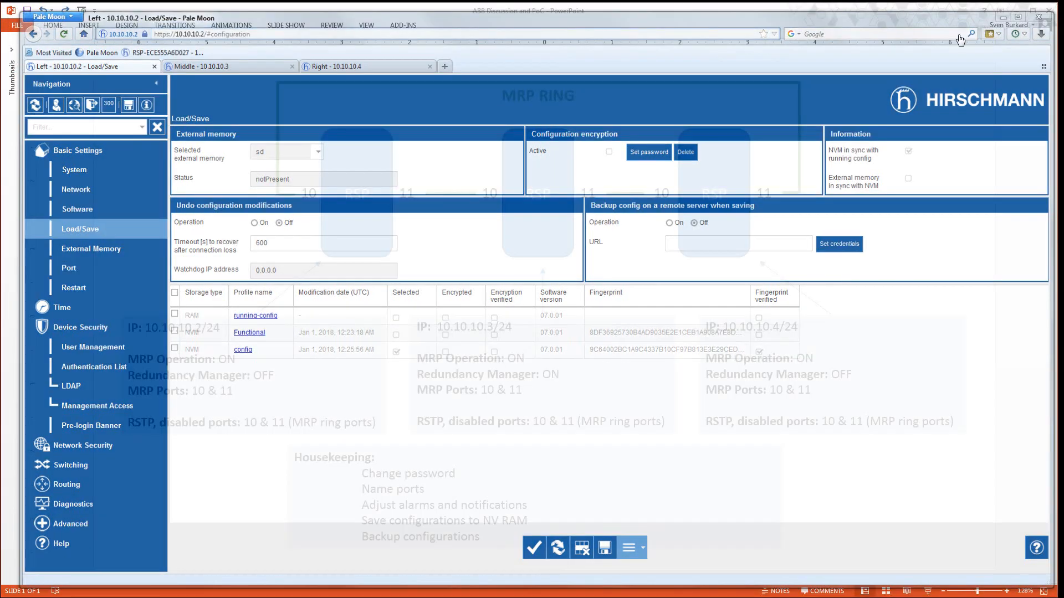